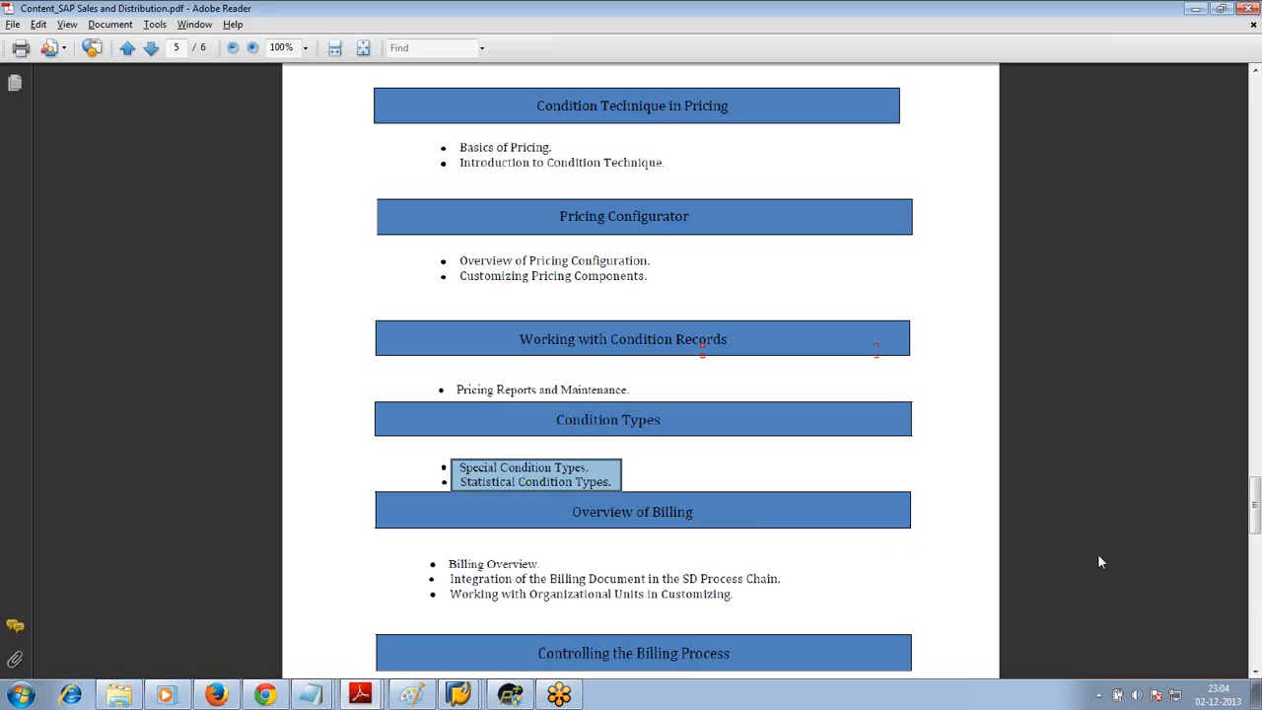
Review the course outline's billing topics, from Overview of Billing through billing type controls to Data Flow and Copying Control.
{"action": "left_click", "coordinate": [1255, 671]}
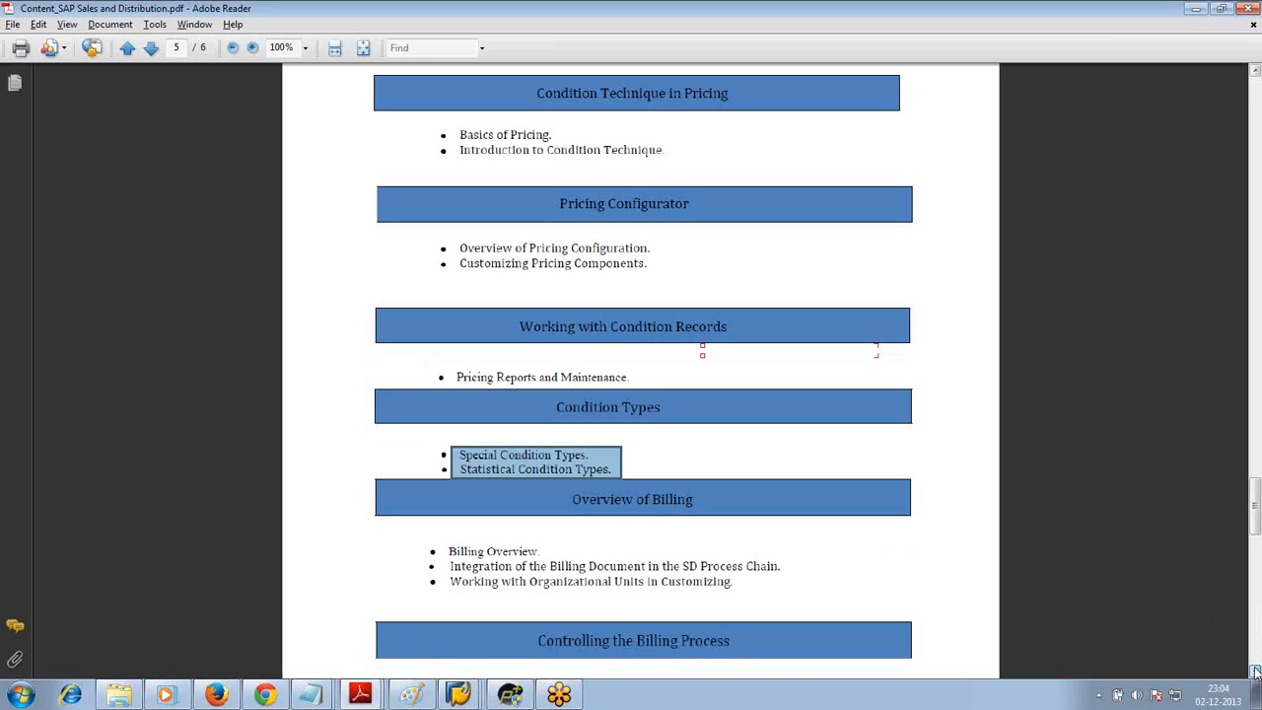
{"action": "left_click", "coordinate": [1255, 671]}
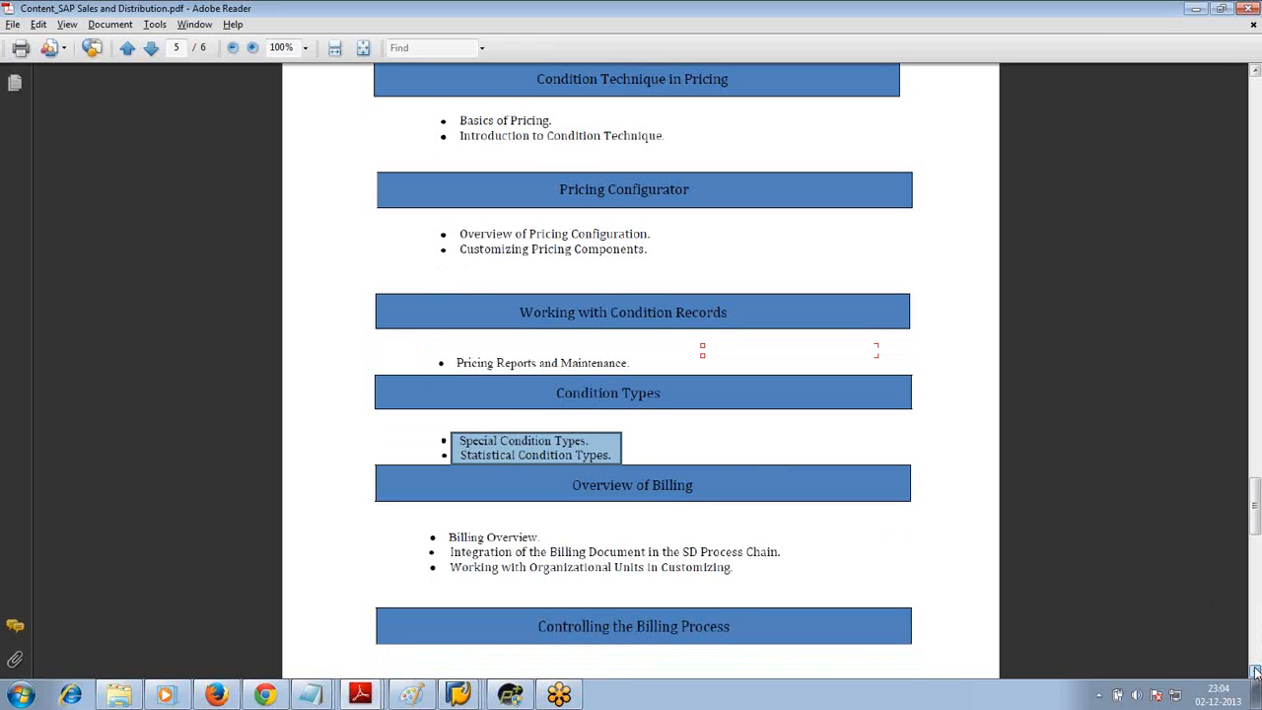
{"action": "scroll", "coordinate": [1255, 672], "scroll_direction": "down", "scroll_amount": 2}
{"action": "scroll", "coordinate": [1255, 671], "scroll_direction": "down", "scroll_amount": 6}
{"action": "left_click_drag", "start_coordinate": [480, 148], "coordinate": [734, 170]}
{"action": "left_click_drag", "start_coordinate": [439, 280], "coordinate": [568, 284]}
{"action": "left_click_drag", "start_coordinate": [430, 361], "coordinate": [646, 376]}
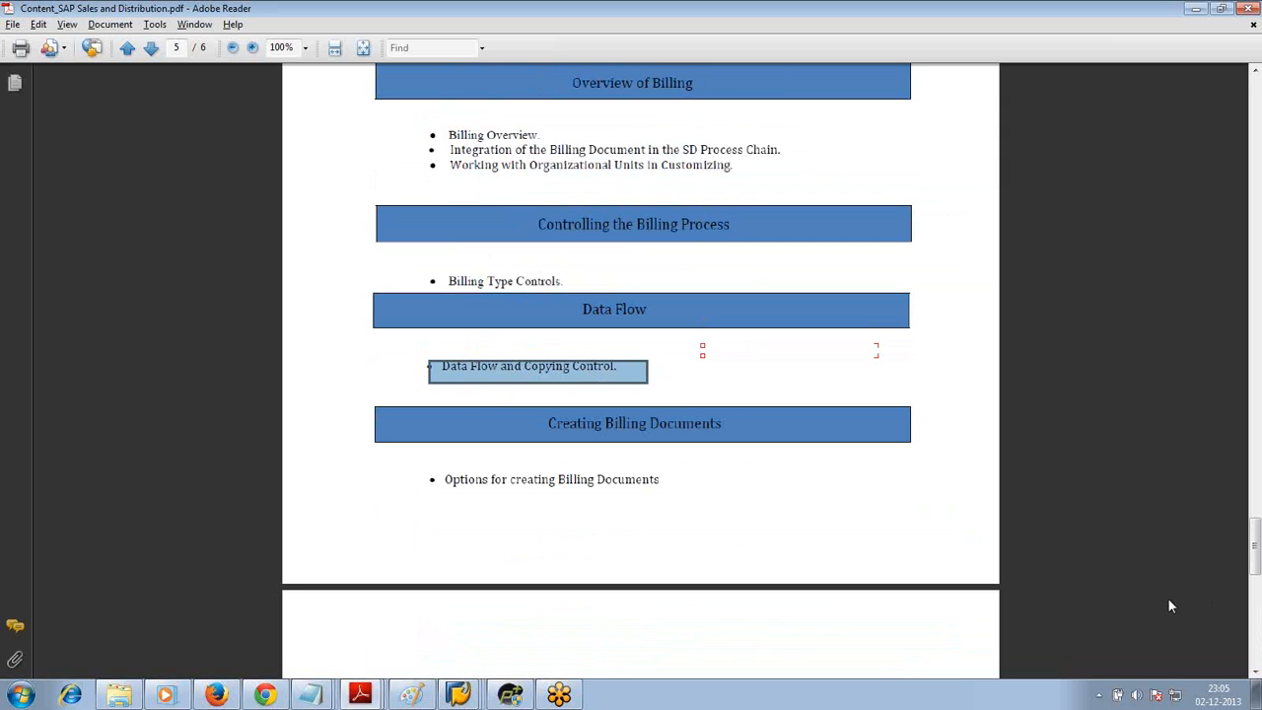
Review the topics on billing document creation, settlements, billing plans, copying control, text control and output determination.
{"action": "left_click", "coordinate": [1256, 671]}
{"action": "left_click", "coordinate": [1256, 672]}
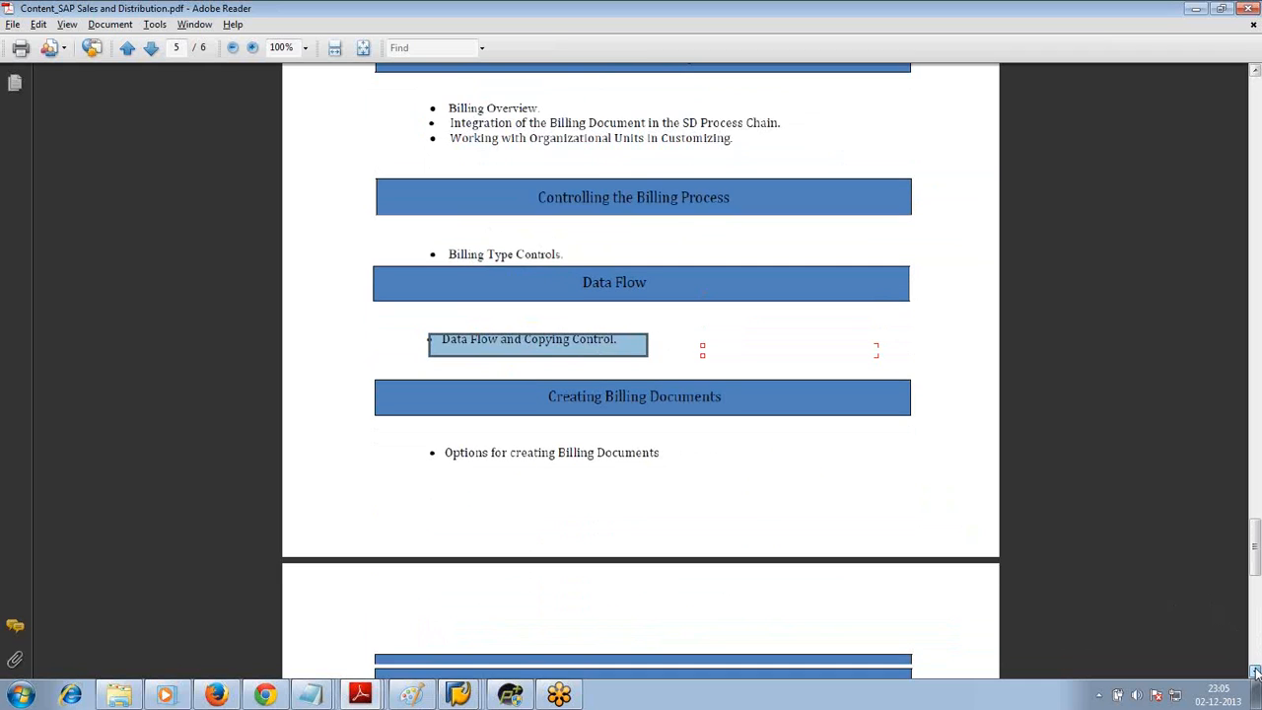
{"action": "left_click", "coordinate": [1256, 672]}
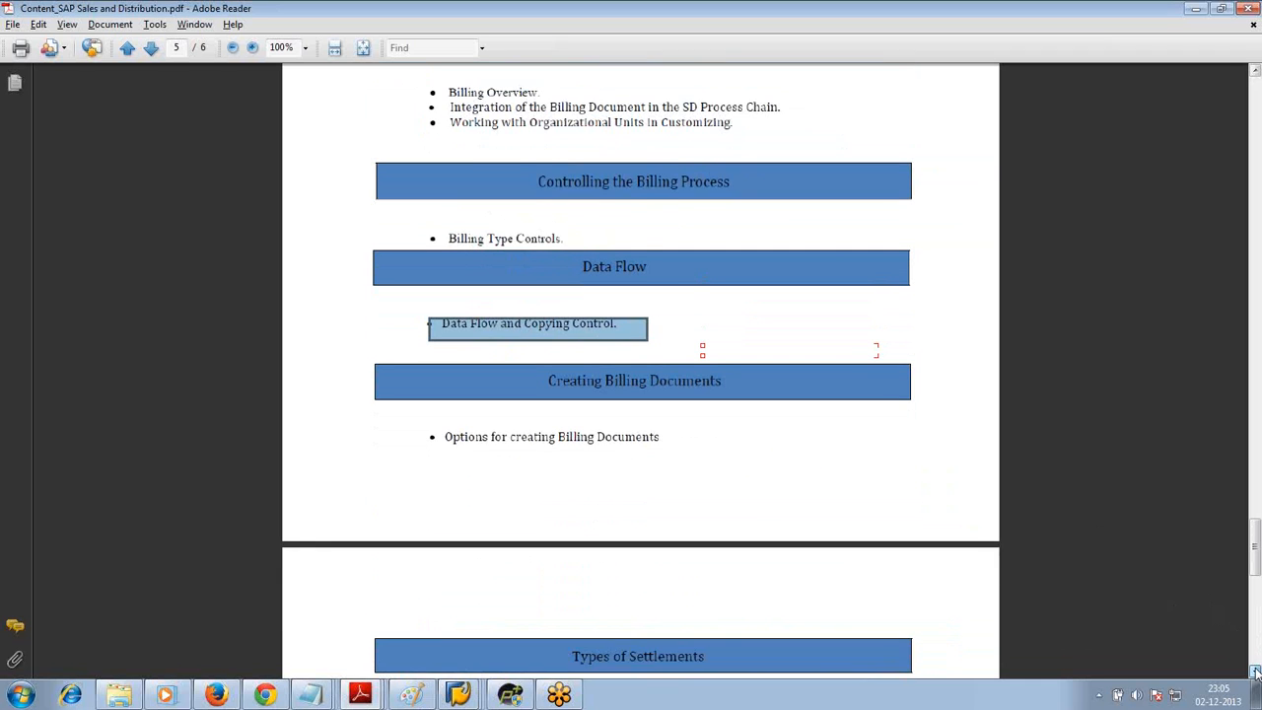
{"action": "scroll", "coordinate": [1256, 671], "scroll_direction": "down", "scroll_amount": 4}
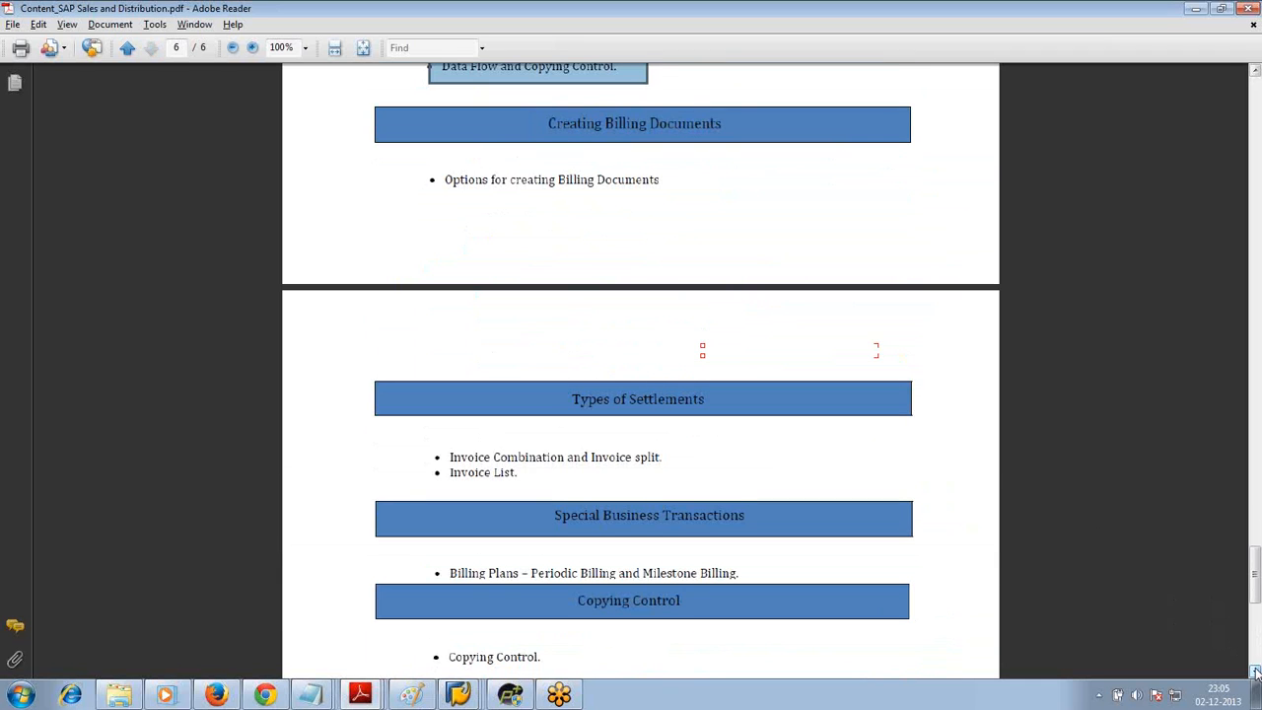
{"action": "left_click", "coordinate": [1256, 671]}
{"action": "scroll", "coordinate": [1256, 671], "scroll_direction": "down", "scroll_amount": 4}
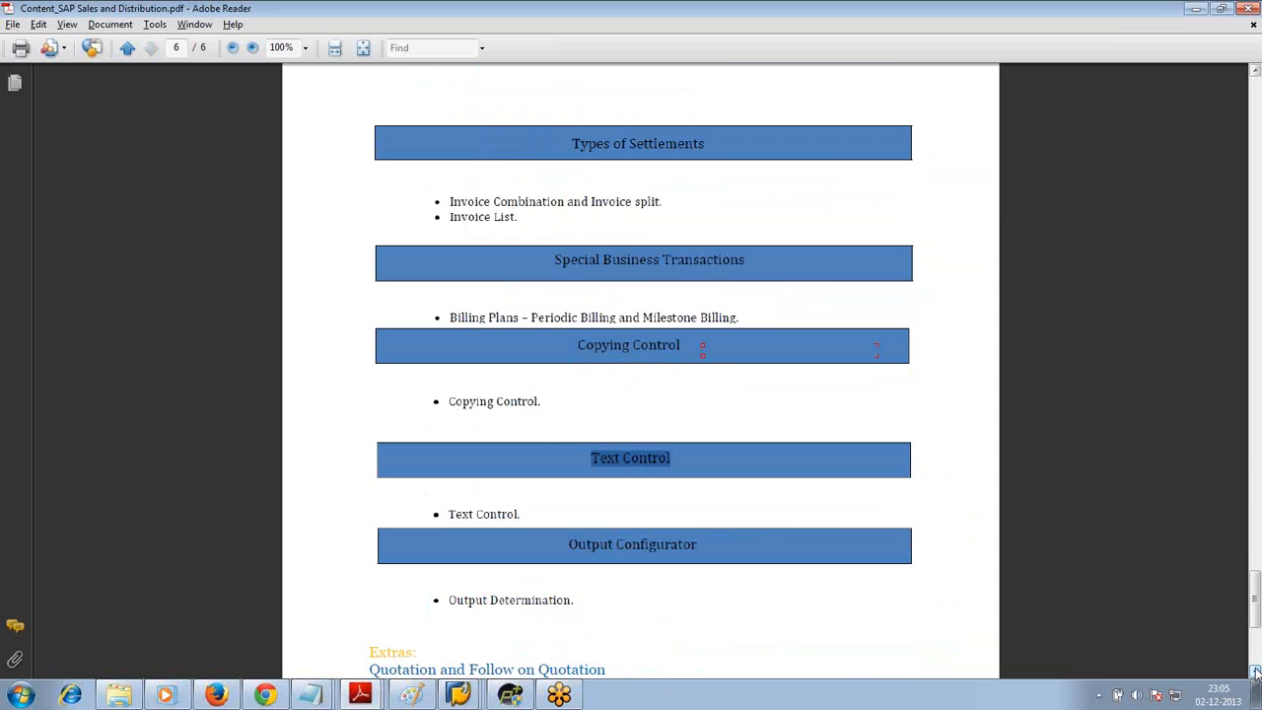
{"action": "left_click", "coordinate": [1256, 672]}
{"action": "left_click", "coordinate": [1256, 671]}
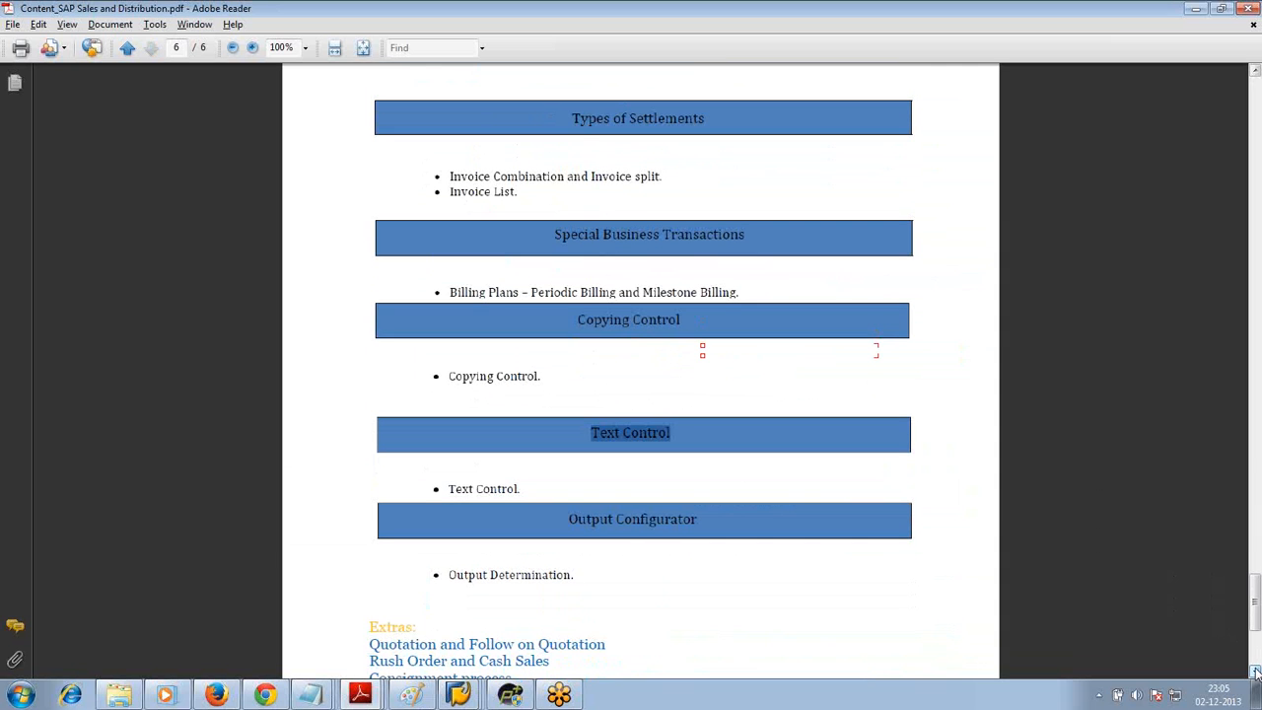
{"action": "left_click", "coordinate": [1255, 671]}
{"action": "left_click_drag", "start_coordinate": [450, 279], "coordinate": [530, 280]}
{"action": "left_click_drag", "start_coordinate": [419, 352], "coordinate": [554, 377]}
{"action": "left_click_drag", "start_coordinate": [425, 454], "coordinate": [528, 487]}
{"action": "left_click_drag", "start_coordinate": [421, 545], "coordinate": [580, 571]}
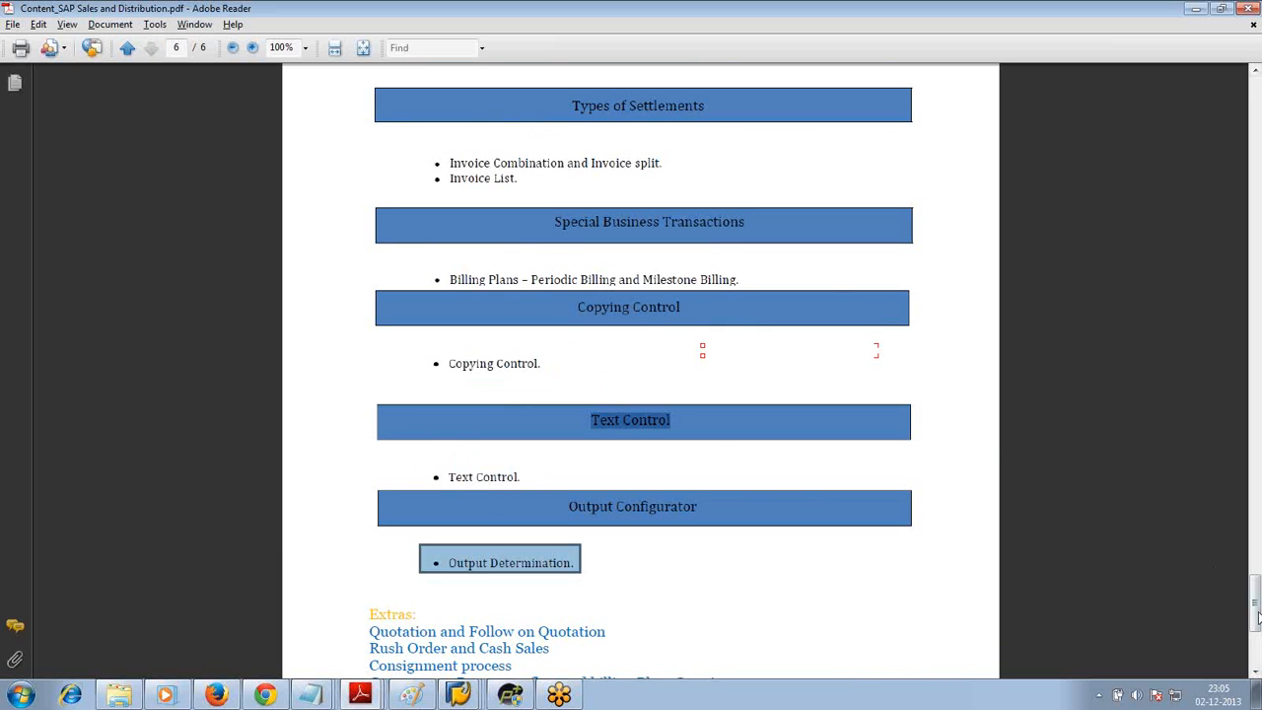
Examine the Extras list at the end of the outline, highlighting its topics from SAP SD Tables up to Quotation and Follow on Quotation.
{"action": "left_click", "coordinate": [1255, 672]}
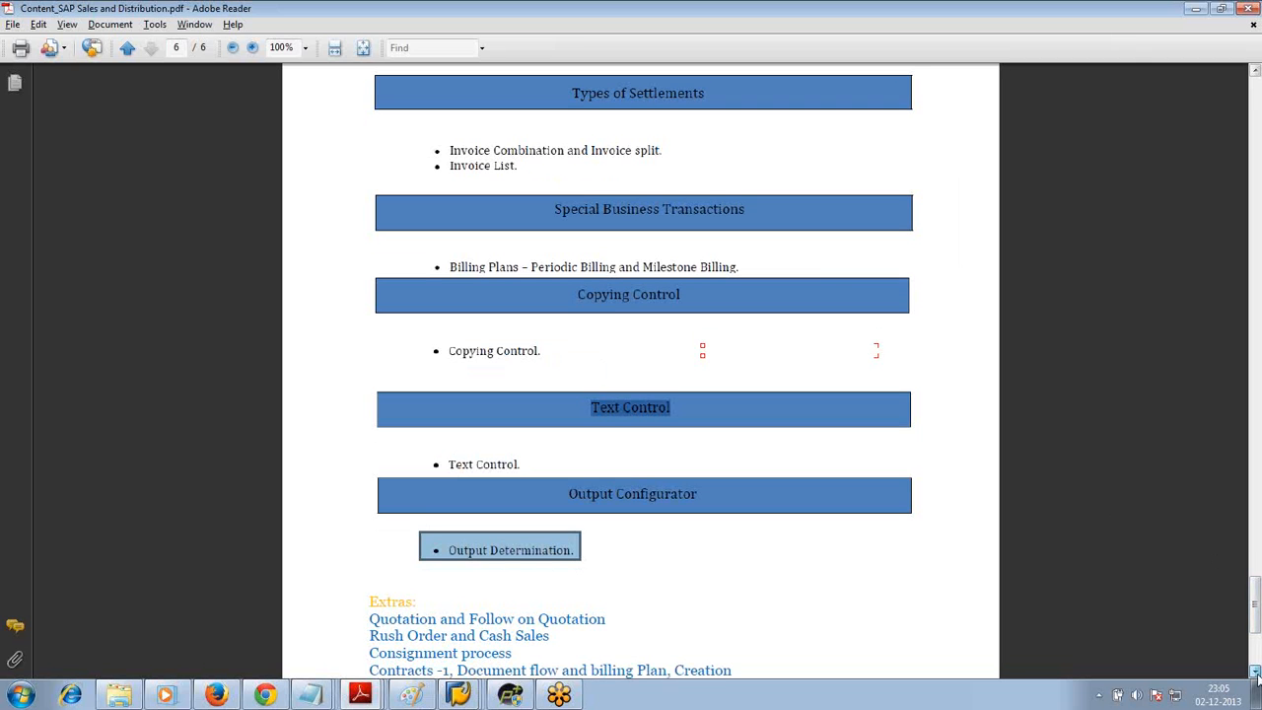
{"action": "left_click", "coordinate": [1255, 673]}
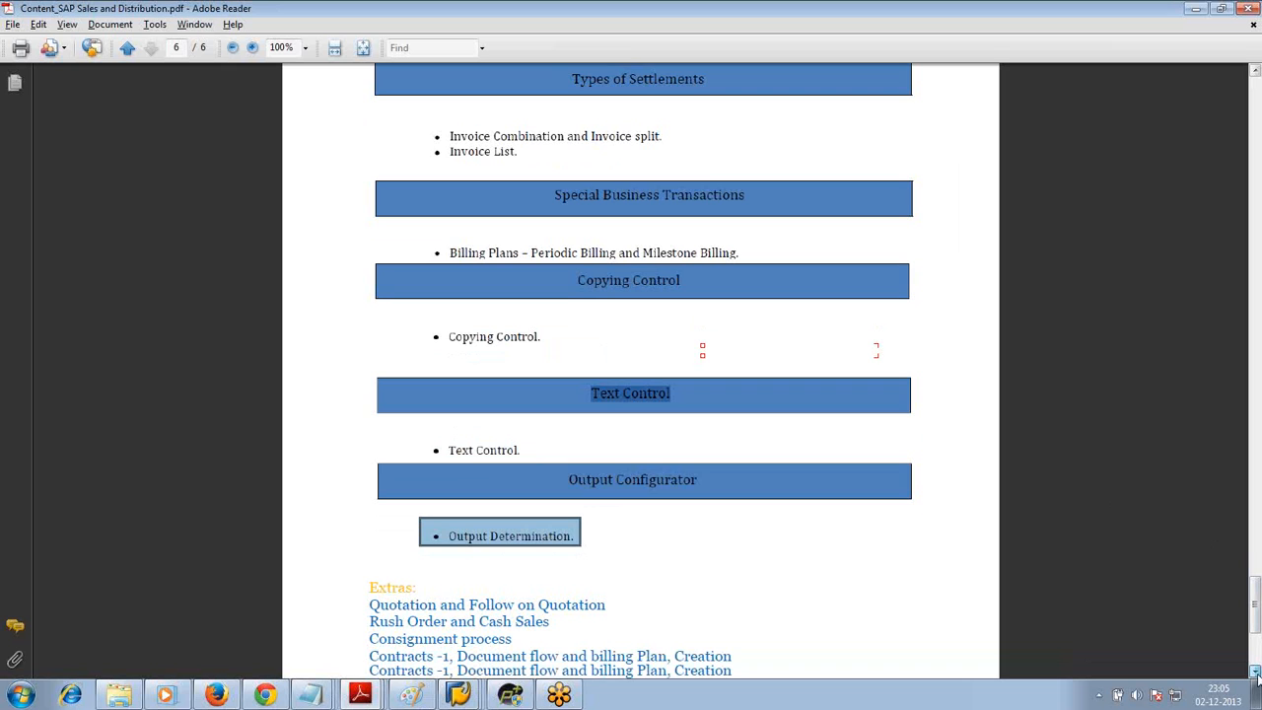
{"action": "left_click", "coordinate": [1255, 672]}
{"action": "left_click", "coordinate": [1255, 672]}
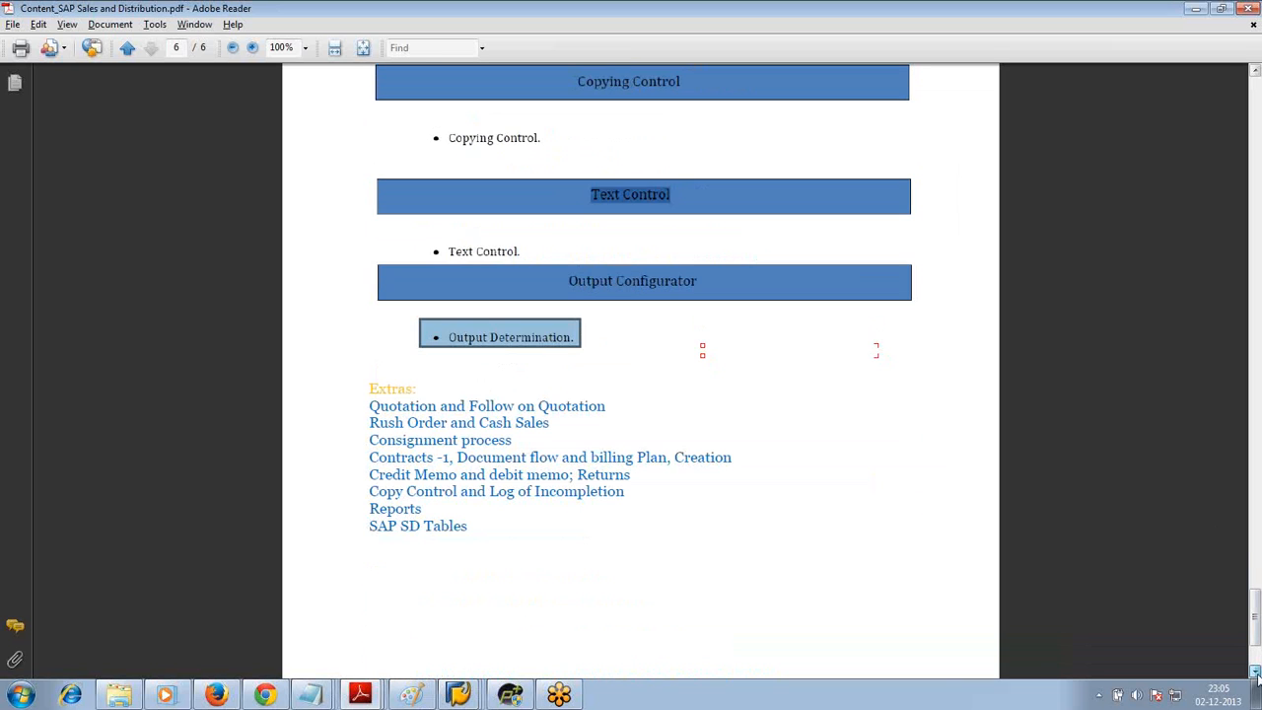
{"action": "left_click", "coordinate": [1255, 672]}
{"action": "left_click_drag", "start_coordinate": [468, 464], "coordinate": [365, 390]}
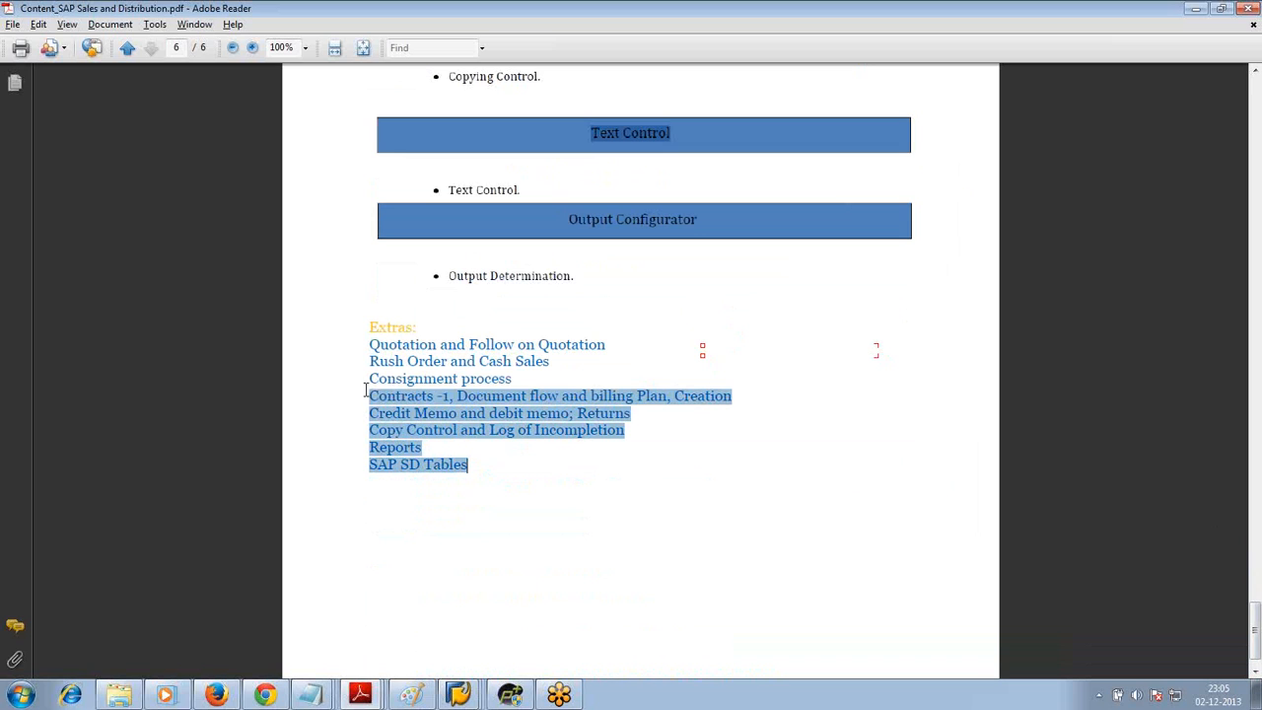
{"action": "left_click_drag", "start_coordinate": [364, 392], "coordinate": [361, 345]}
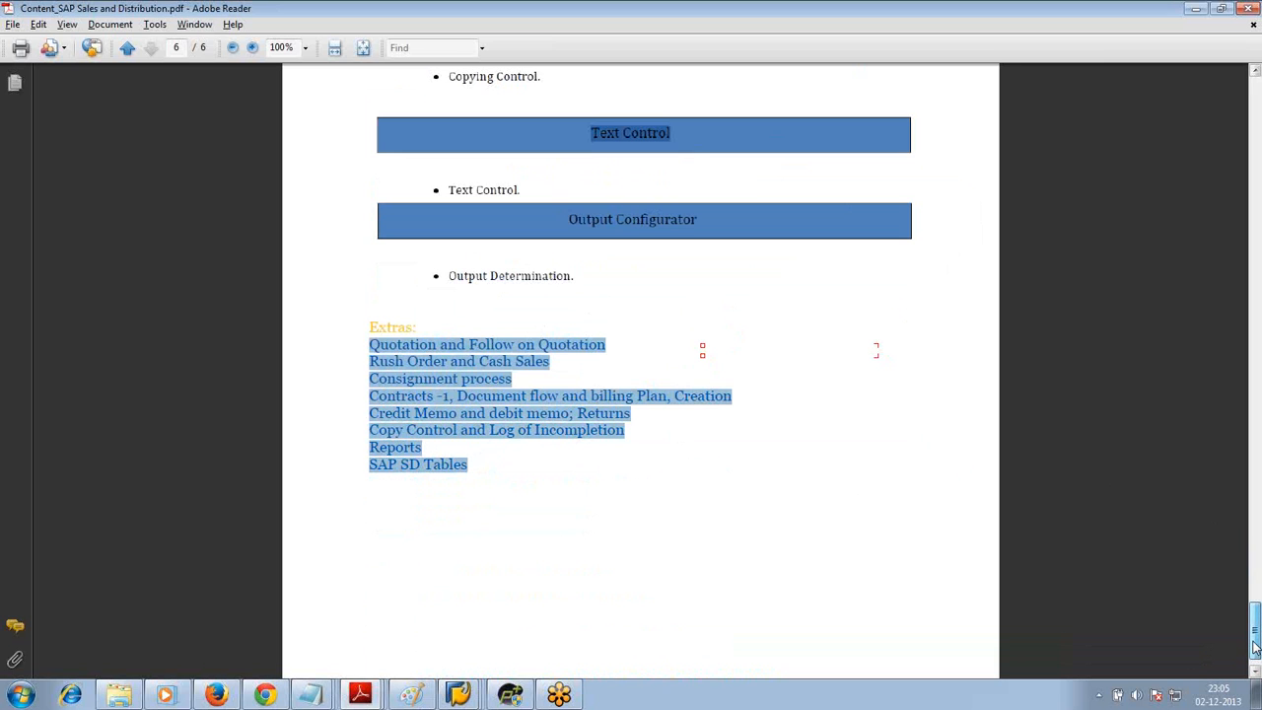
Return to the first page of the course outline and switch to the SAP Easy Access window.
{"action": "left_click_drag", "start_coordinate": [1255, 645], "coordinate": [1257, 405]}
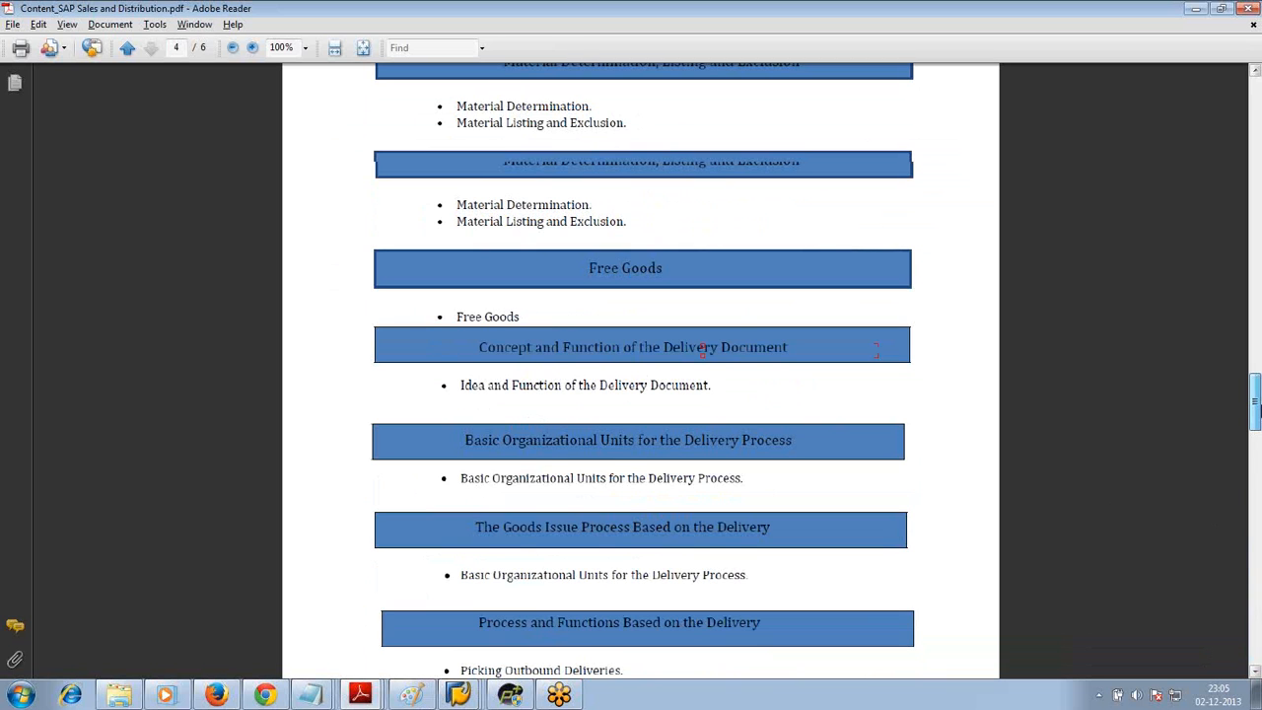
{"action": "left_click_drag", "start_coordinate": [1260, 410], "coordinate": [1257, 99]}
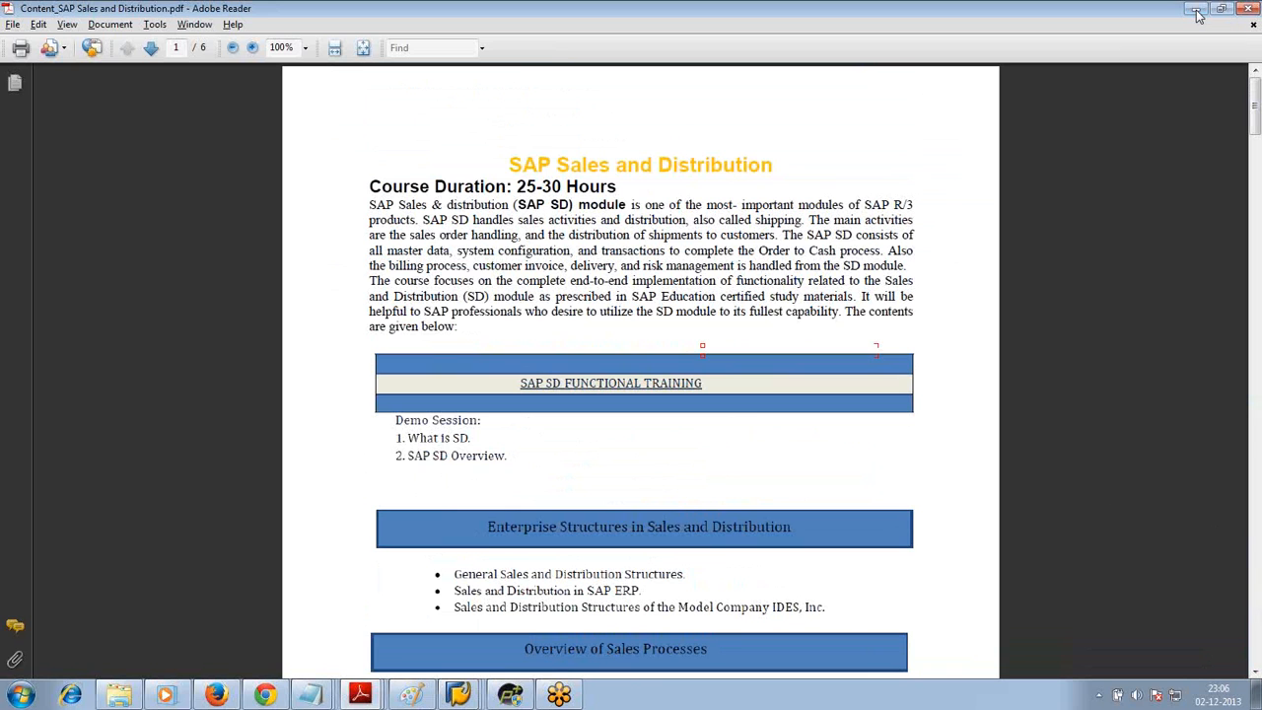
{"action": "left_click", "coordinate": [1194, 8]}
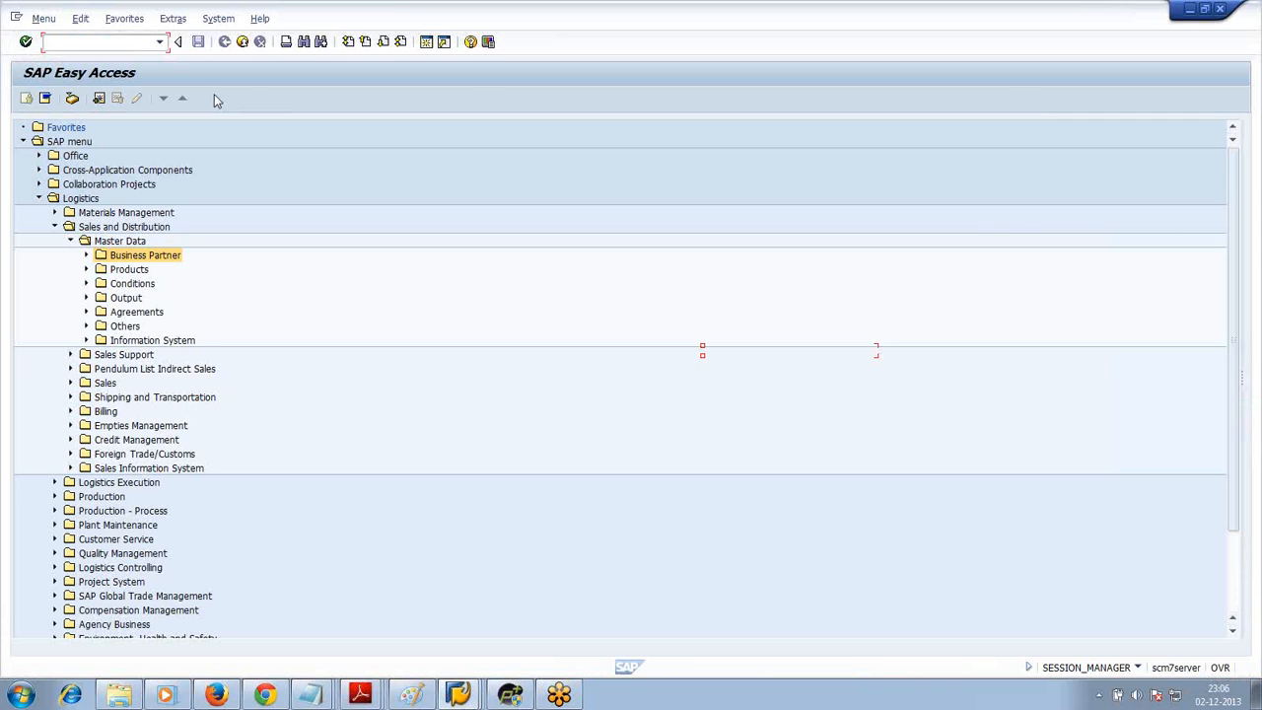
Collapse the Master Data folder under Sales and Distribution in the SAP menu.
{"action": "left_click", "coordinate": [129, 233]}
{"action": "left_click", "coordinate": [82, 245]}
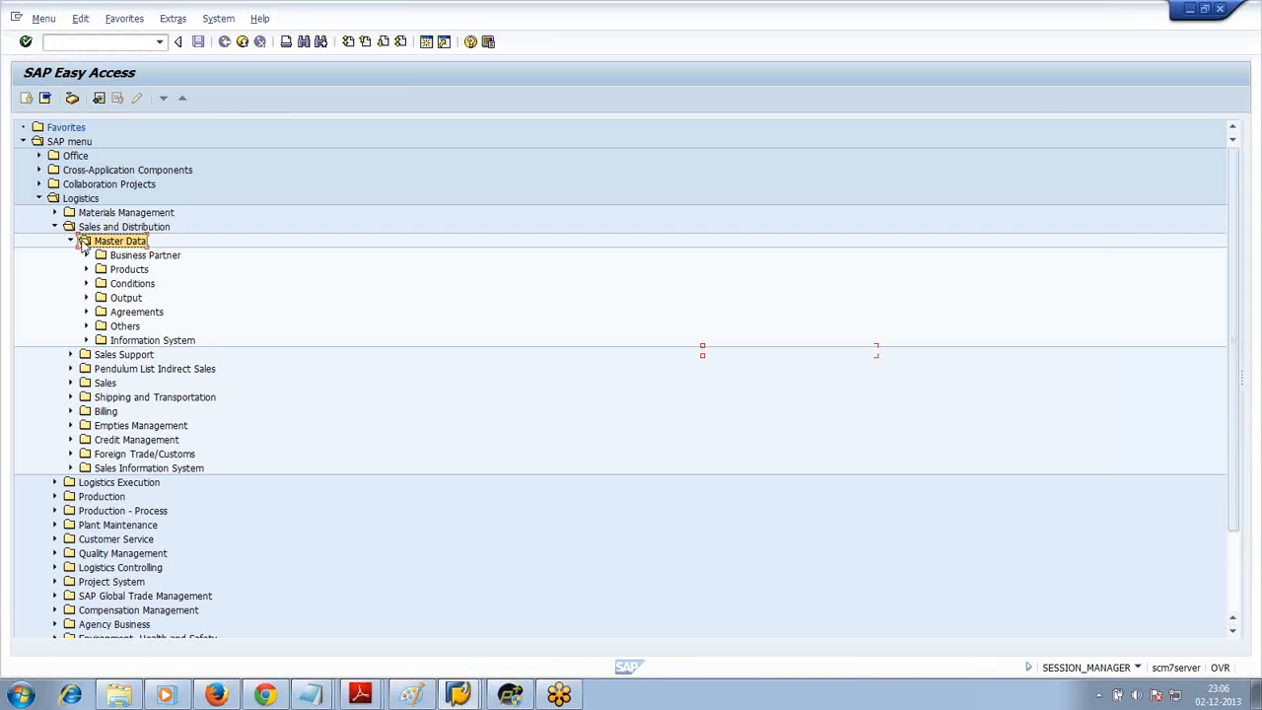
{"action": "left_click", "coordinate": [72, 243]}
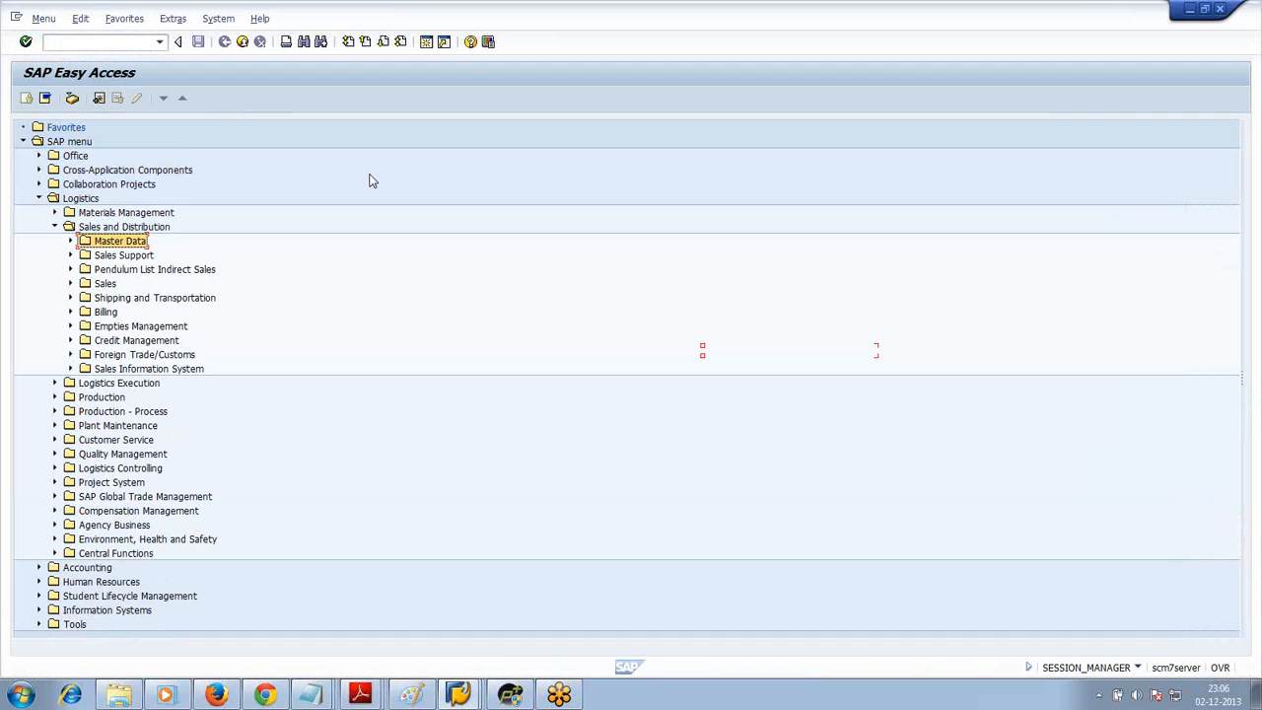
Run transaction VA01 and start a standard order of type OR for sales area 1000 / 10 / 00.
{"action": "left_click", "coordinate": [111, 42]}
{"action": "type", "text": "Va01"}
{"action": "key", "text": "Return"}
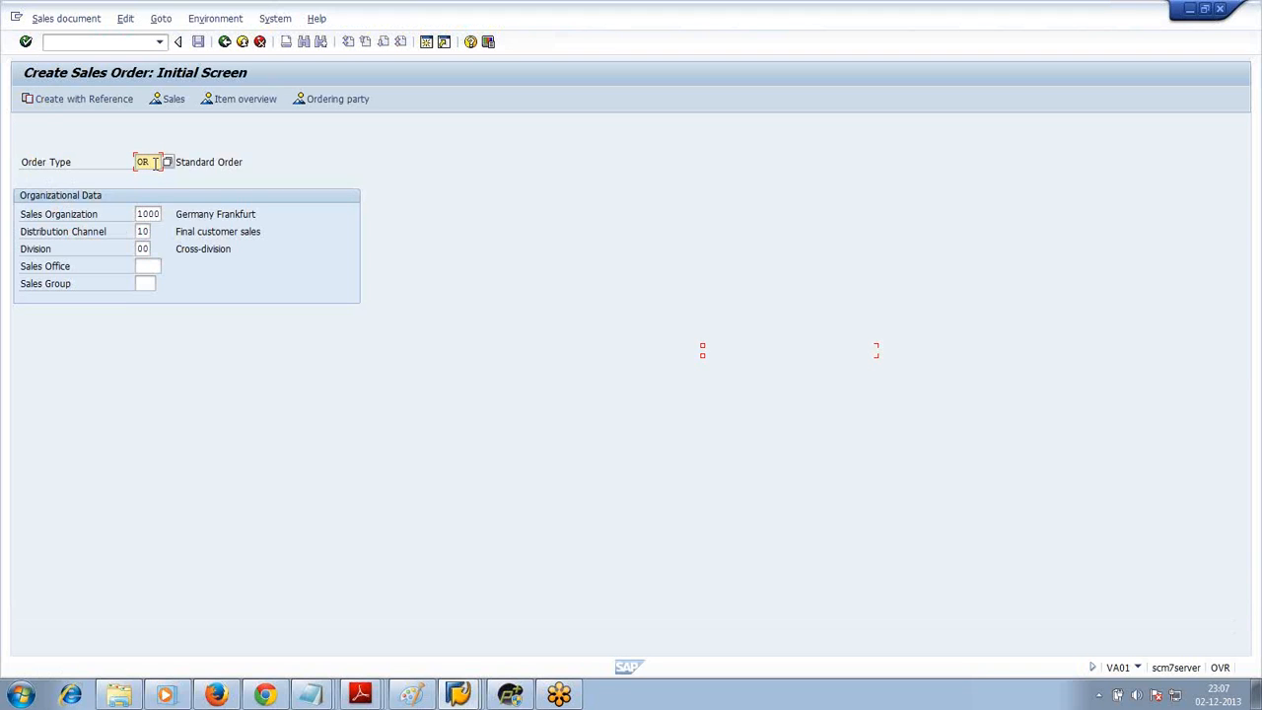
{"action": "key", "text": "Return"}
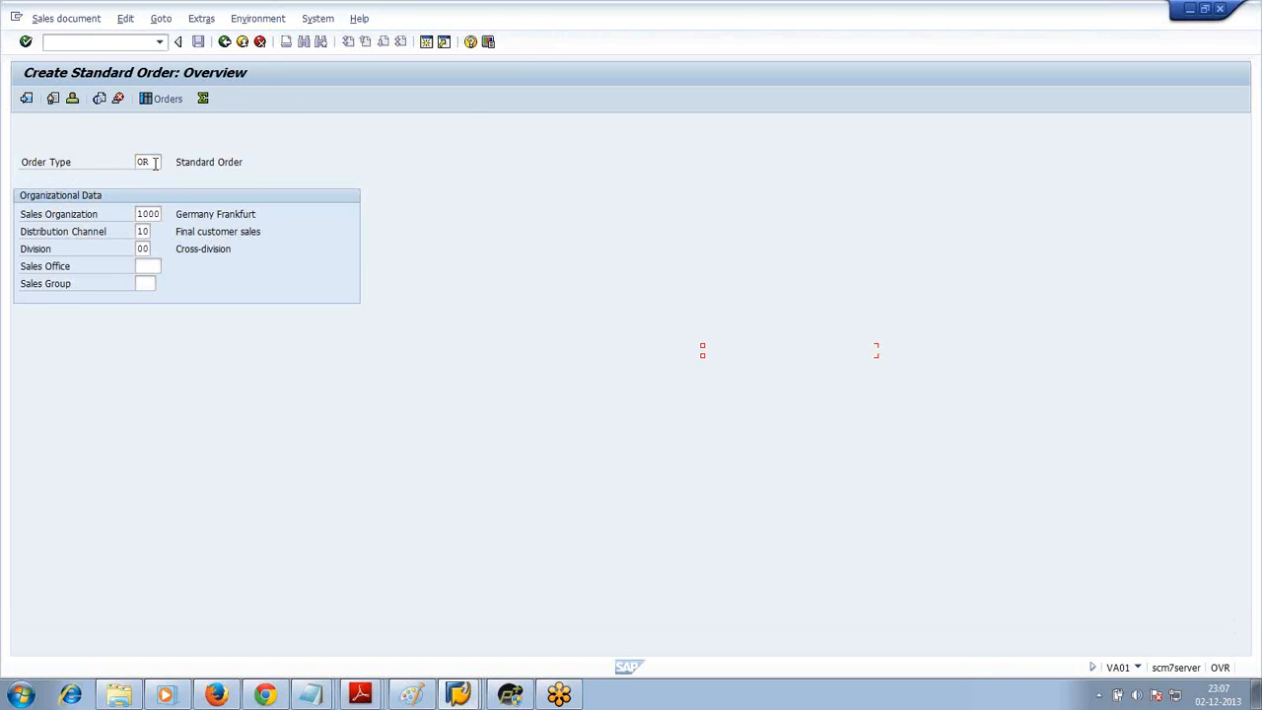
Enter the customer number as both the sold-to party and the ship-to party of the order.
{"action": "type", "text": "1000"}
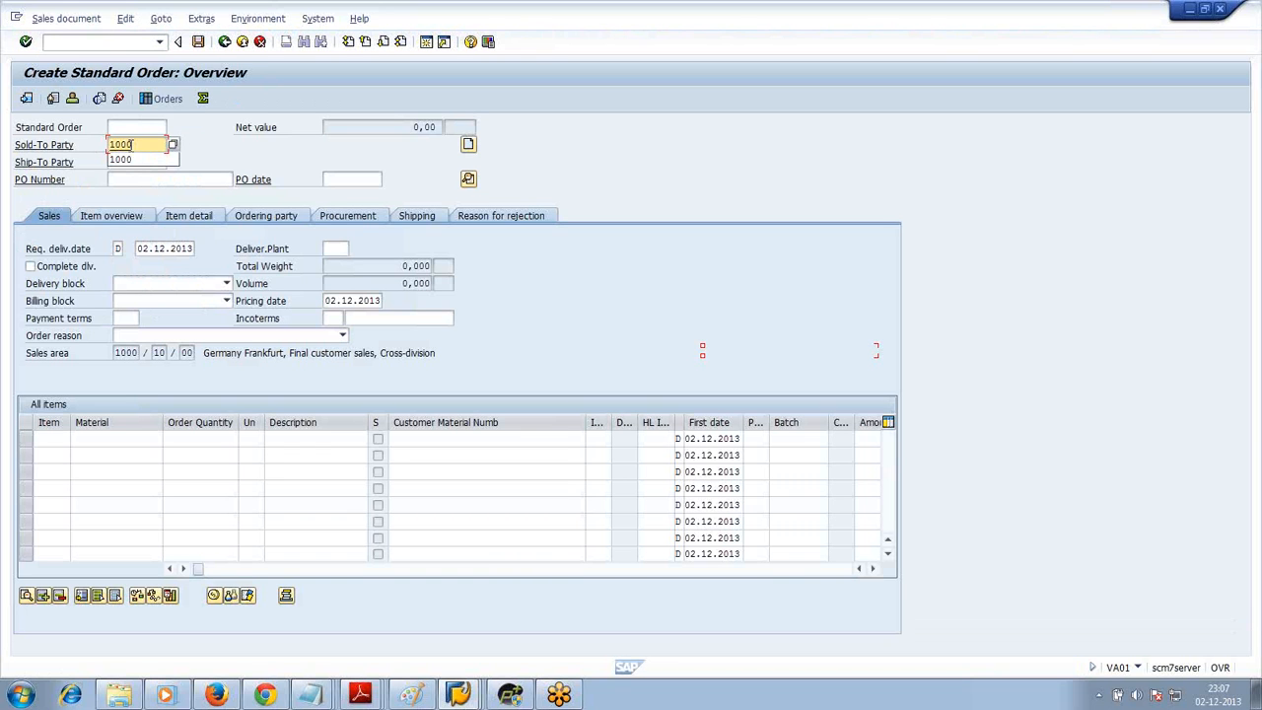
{"action": "left_click", "coordinate": [145, 161]}
{"action": "type", "text": "1000"}
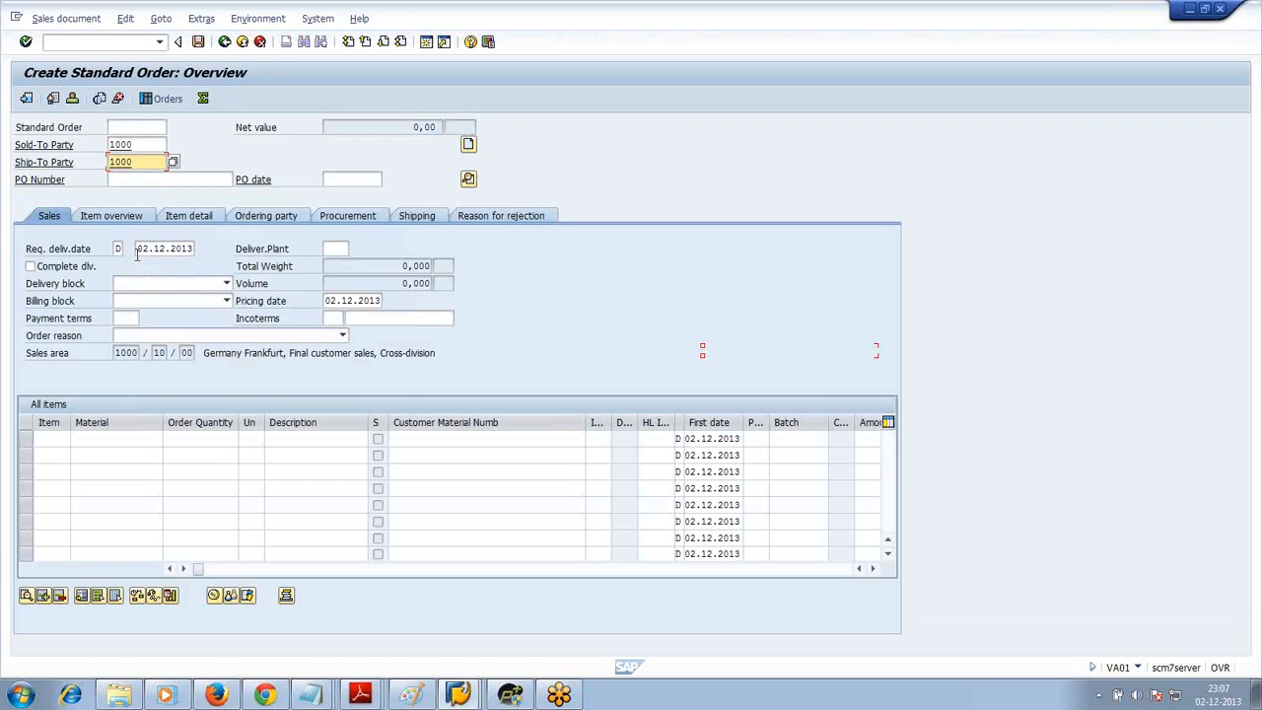
Add material r-1001 with order quantity 1 as an item of the sales order.
{"action": "left_click", "coordinate": [109, 437]}
{"action": "type", "text": "r"}
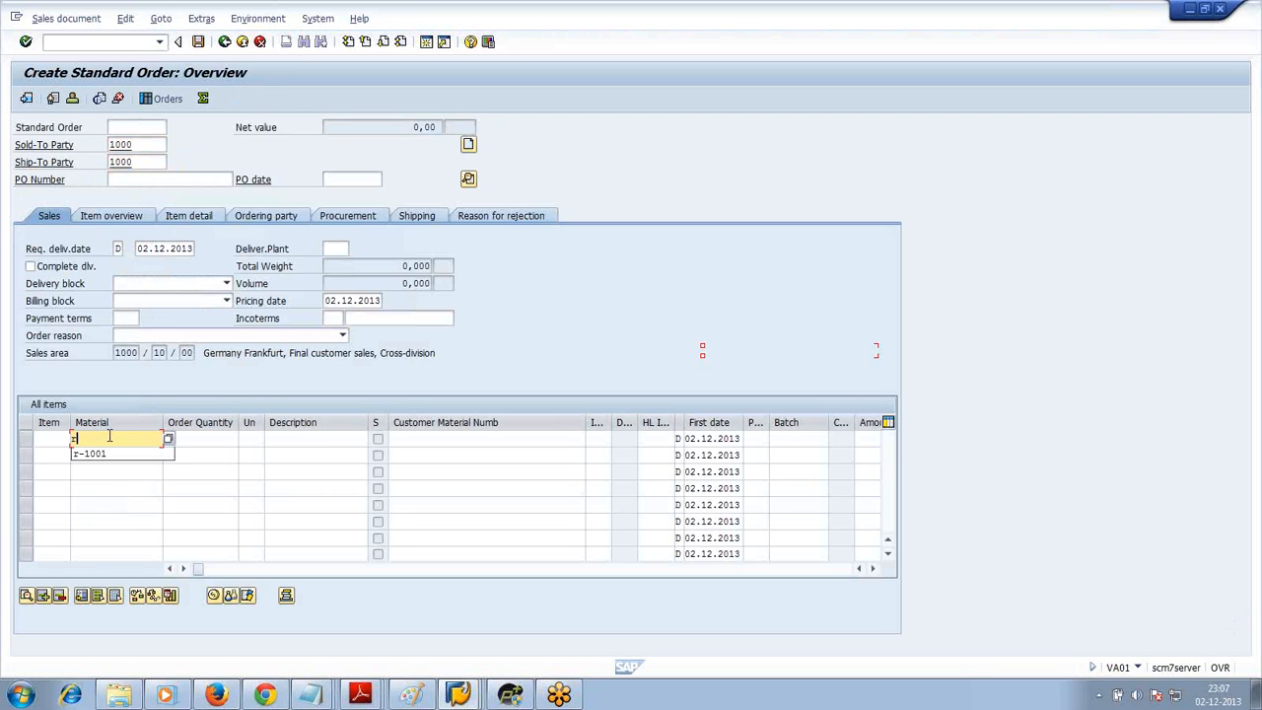
{"action": "left_click", "coordinate": [111, 459]}
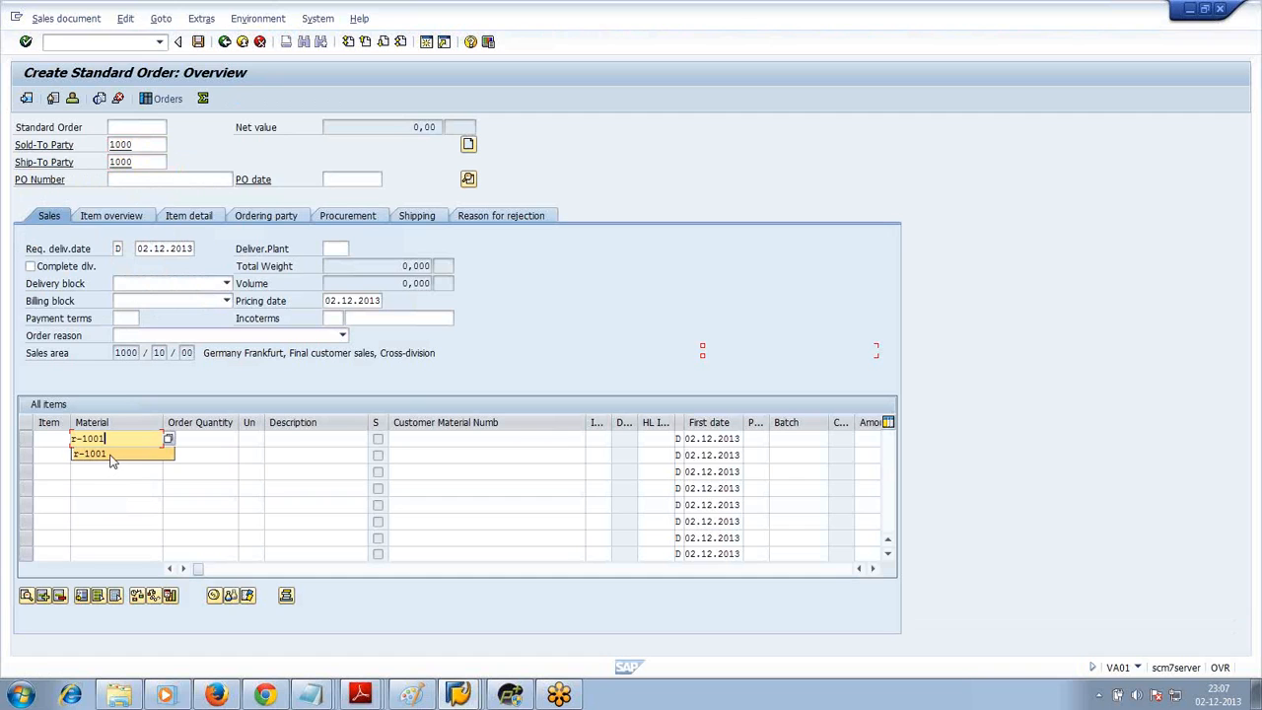
{"action": "left_click", "coordinate": [205, 441]}
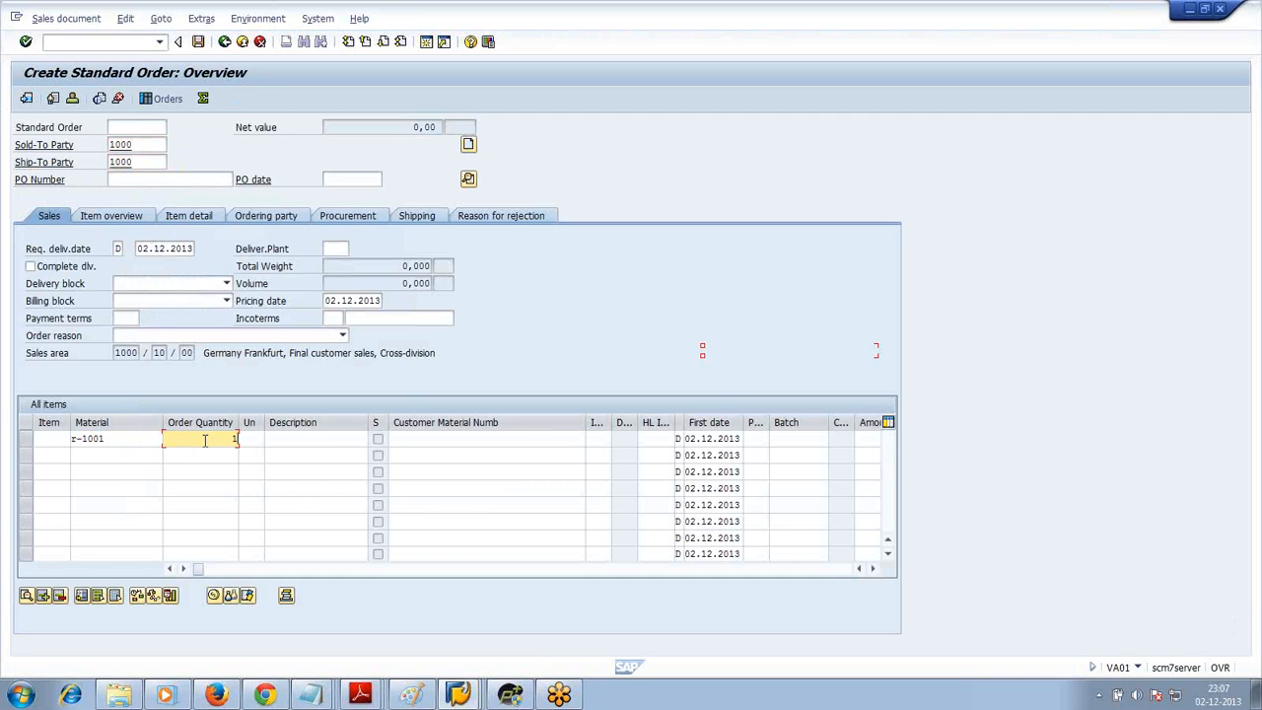
{"action": "key", "text": "Return"}
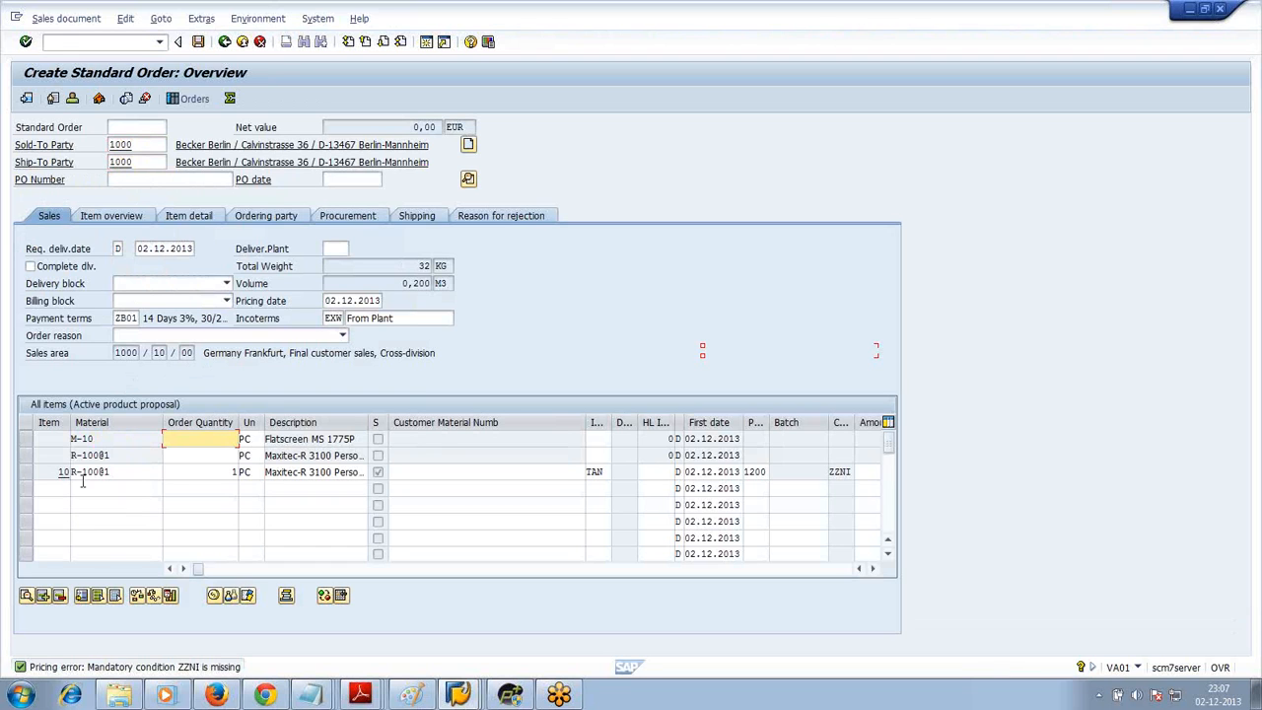
Examine the materials and order quantities of item 10 and the two proposed product lines in the item table.
{"action": "left_click", "coordinate": [28, 476]}
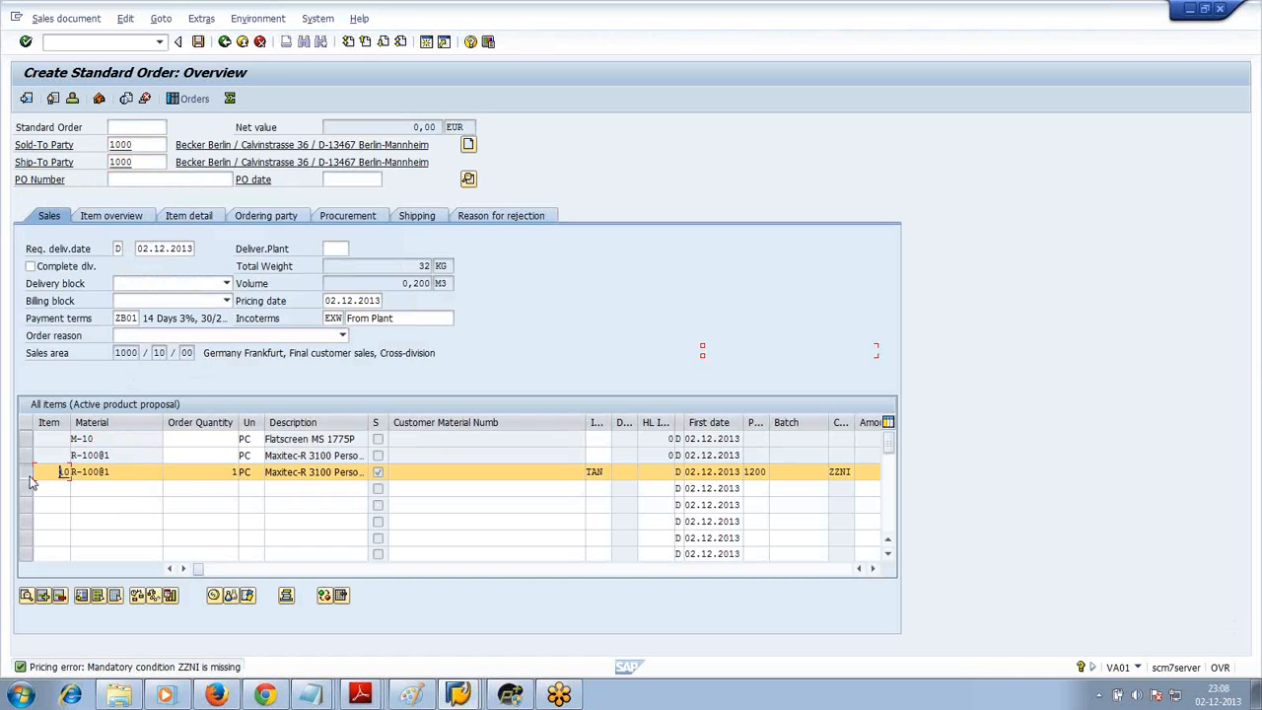
{"action": "left_click", "coordinate": [124, 471]}
{"action": "left_click_drag", "start_coordinate": [123, 471], "coordinate": [71, 471]}
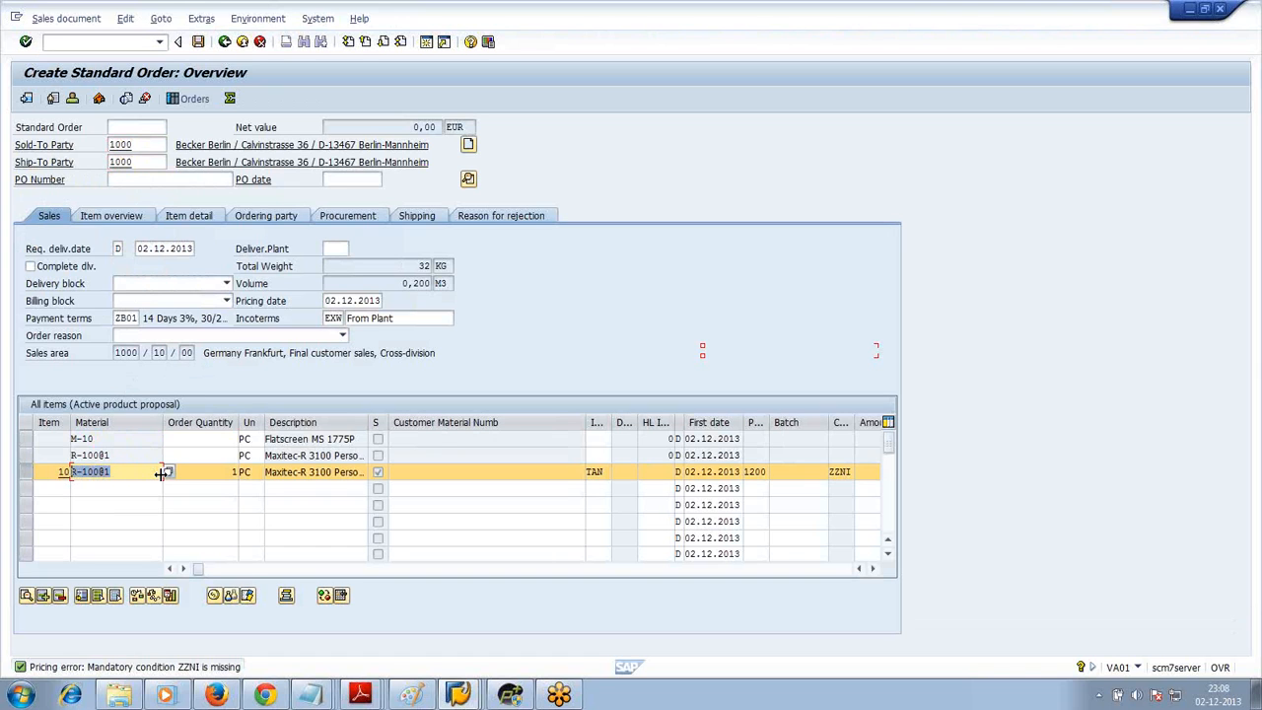
{"action": "left_click", "coordinate": [121, 440]}
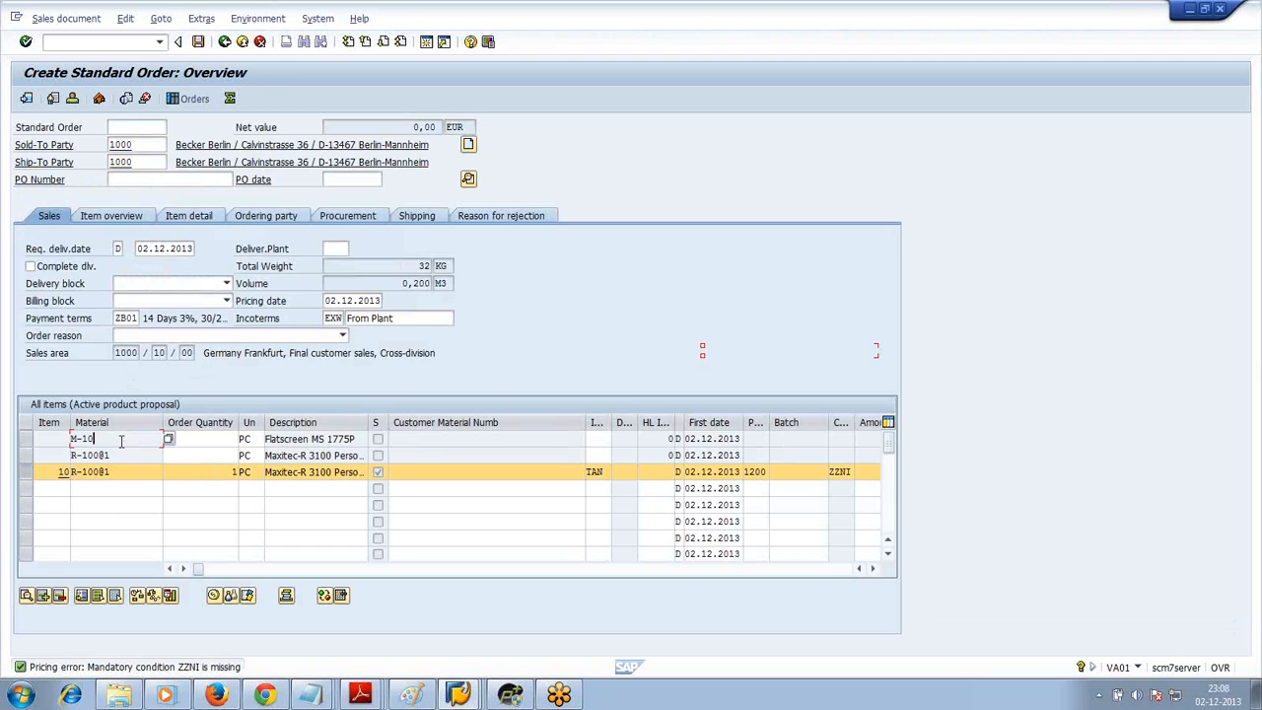
{"action": "left_click_drag", "start_coordinate": [103, 440], "coordinate": [48, 459]}
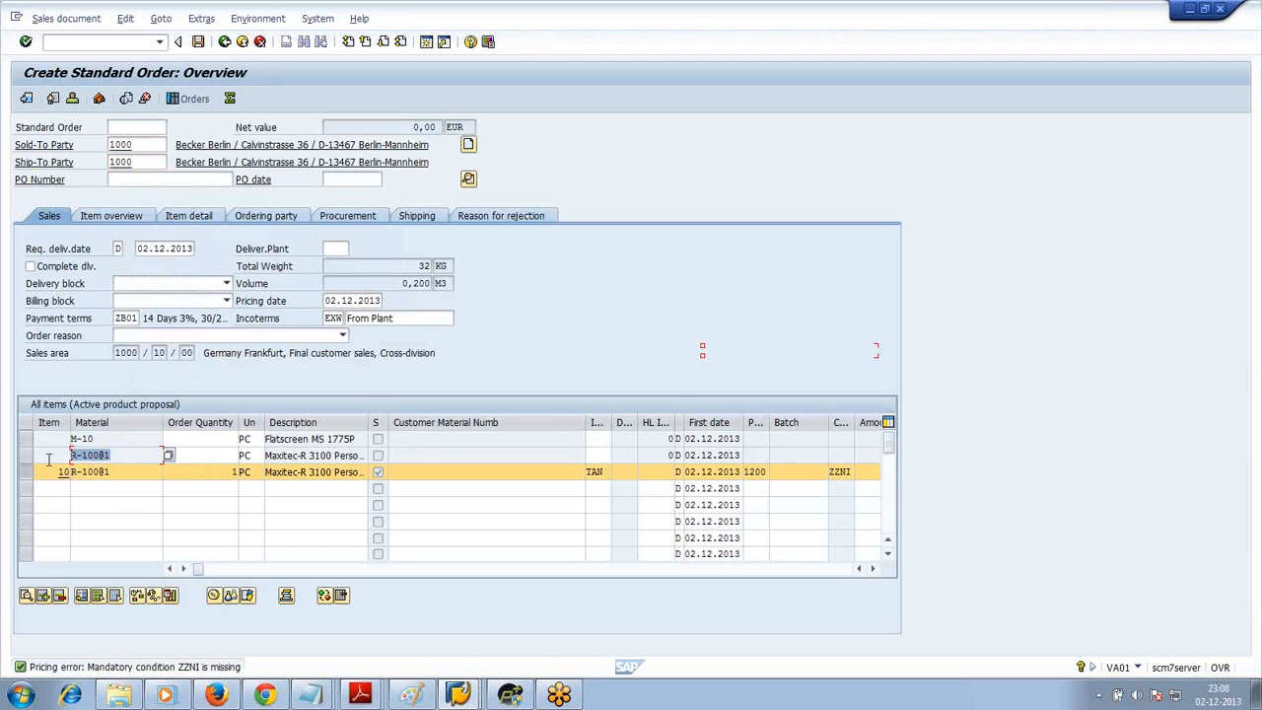
{"action": "left_click", "coordinate": [201, 438]}
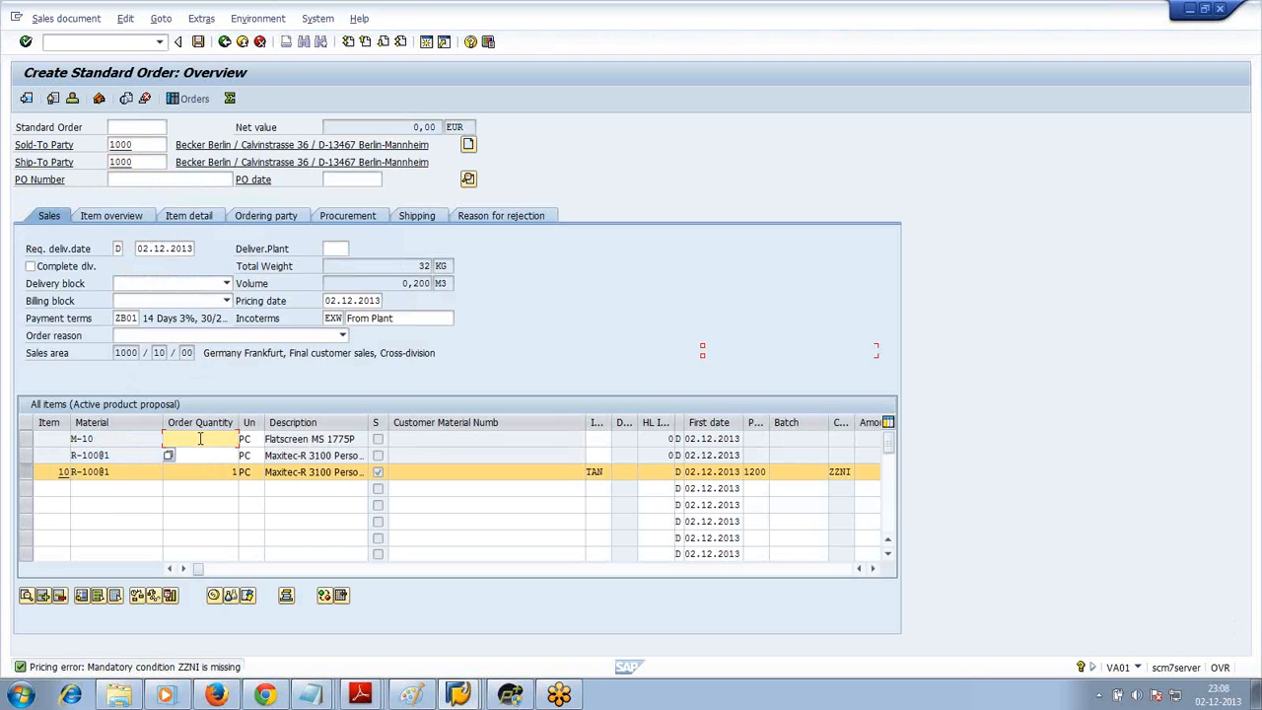
{"action": "left_click", "coordinate": [219, 472]}
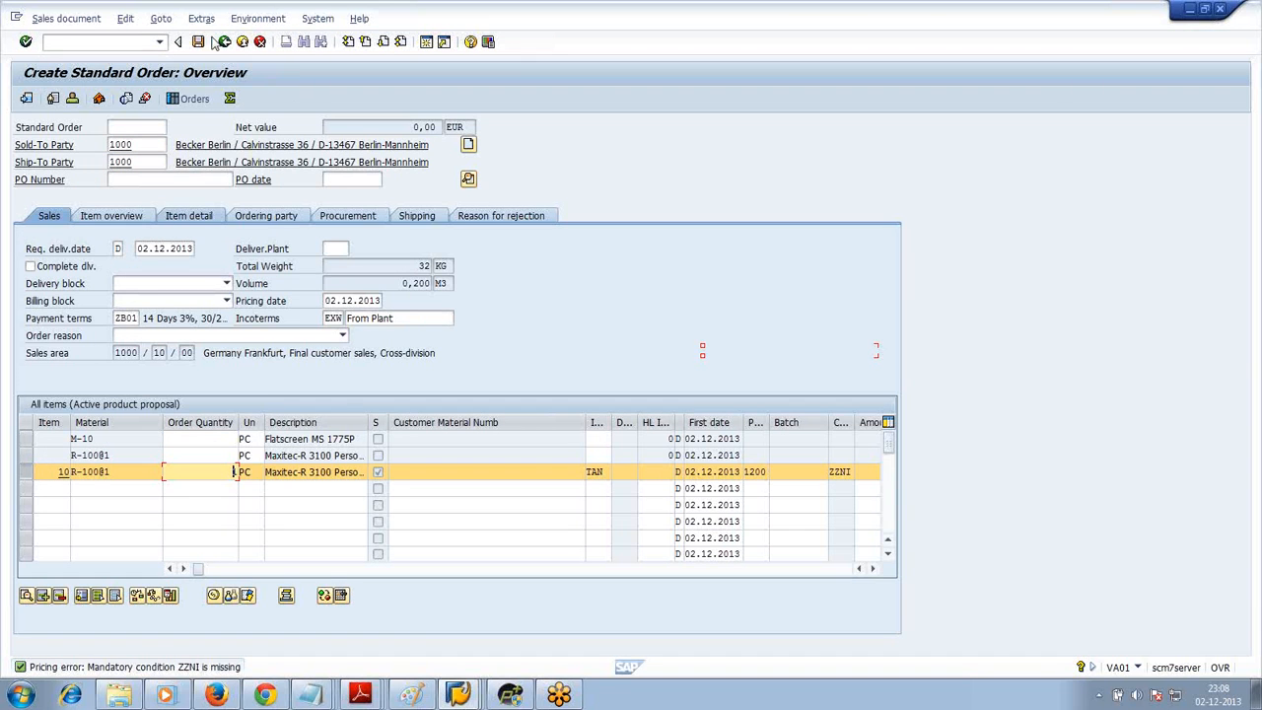
Enter abc as the order's PO number and save the sales order.
{"action": "left_click", "coordinate": [146, 178]}
{"action": "type", "text": "a"}
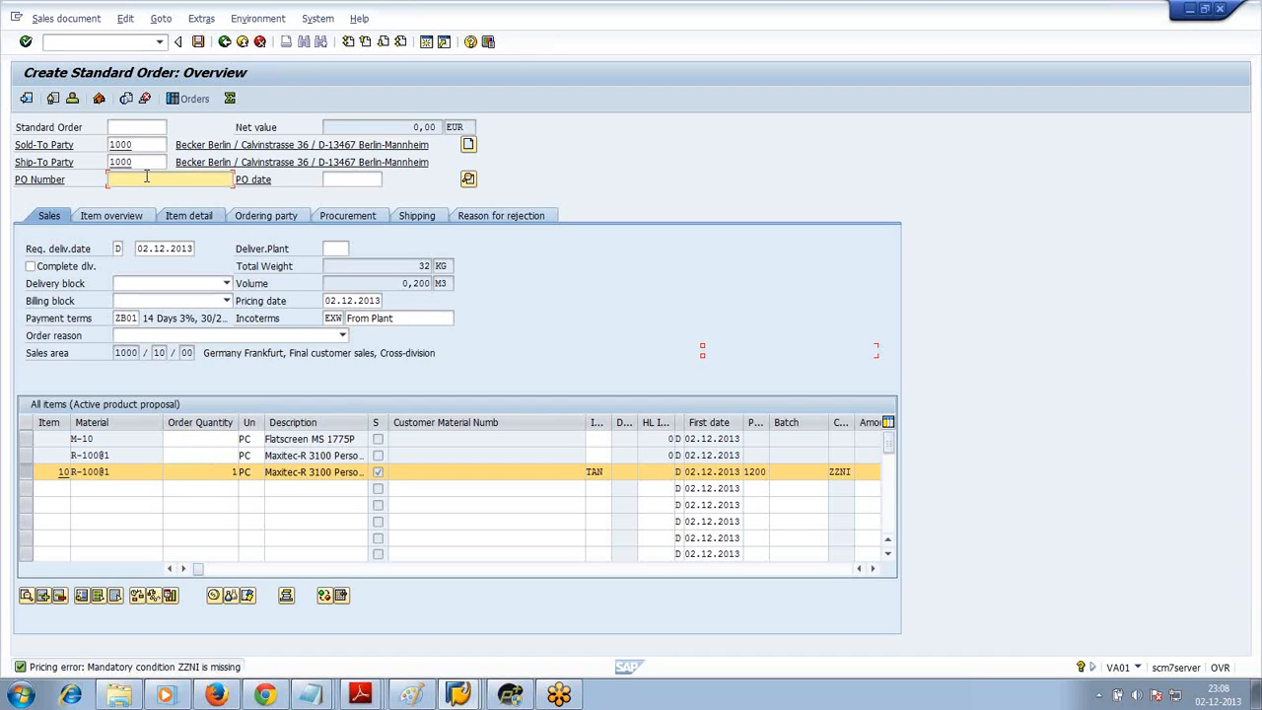
{"action": "type", "text": "bc"}
{"action": "left_click", "coordinate": [198, 42]}
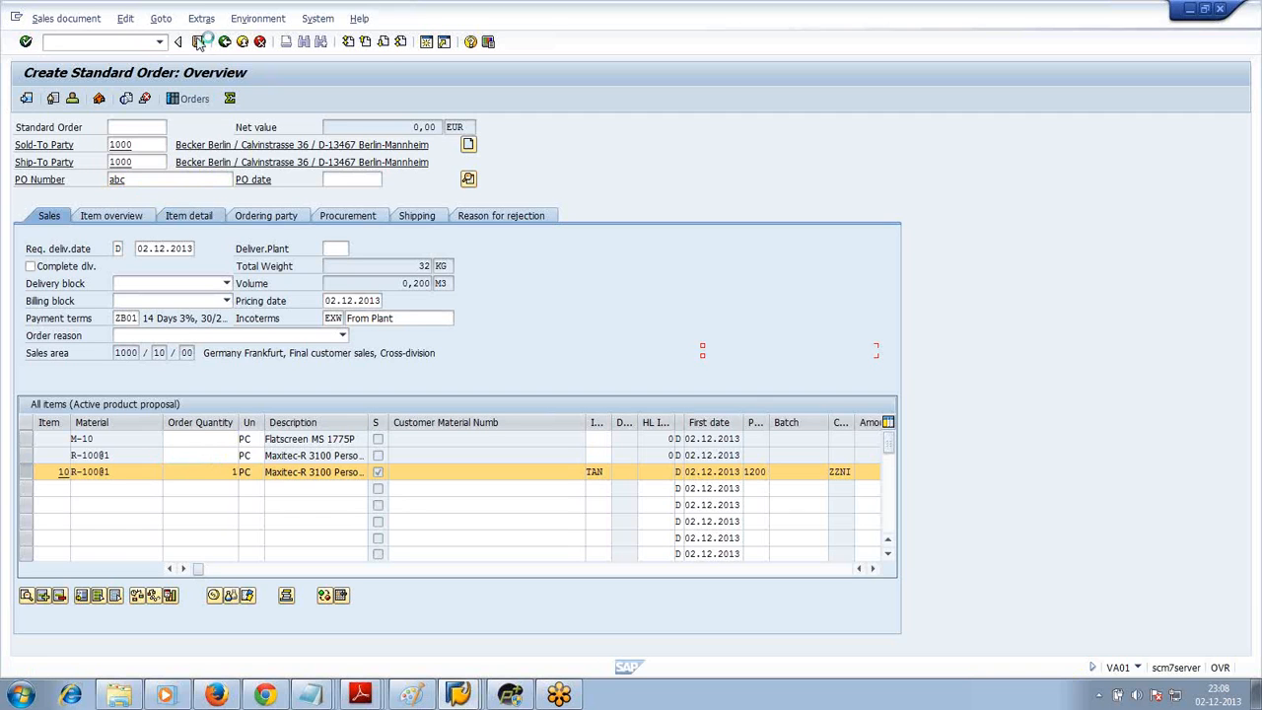
Try to save the order, check the incompletion log for the data missing on item 10, and return to the order overview.
{"action": "left_click", "coordinate": [199, 42]}
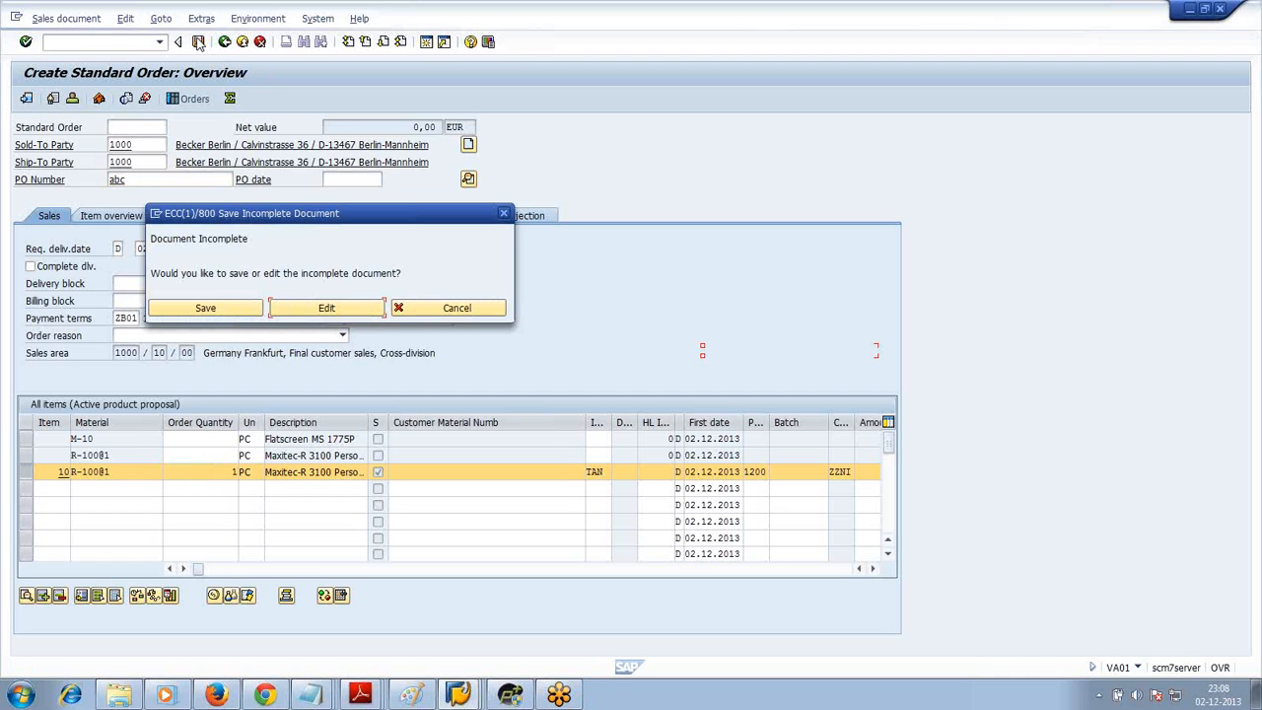
{"action": "left_click", "coordinate": [312, 309]}
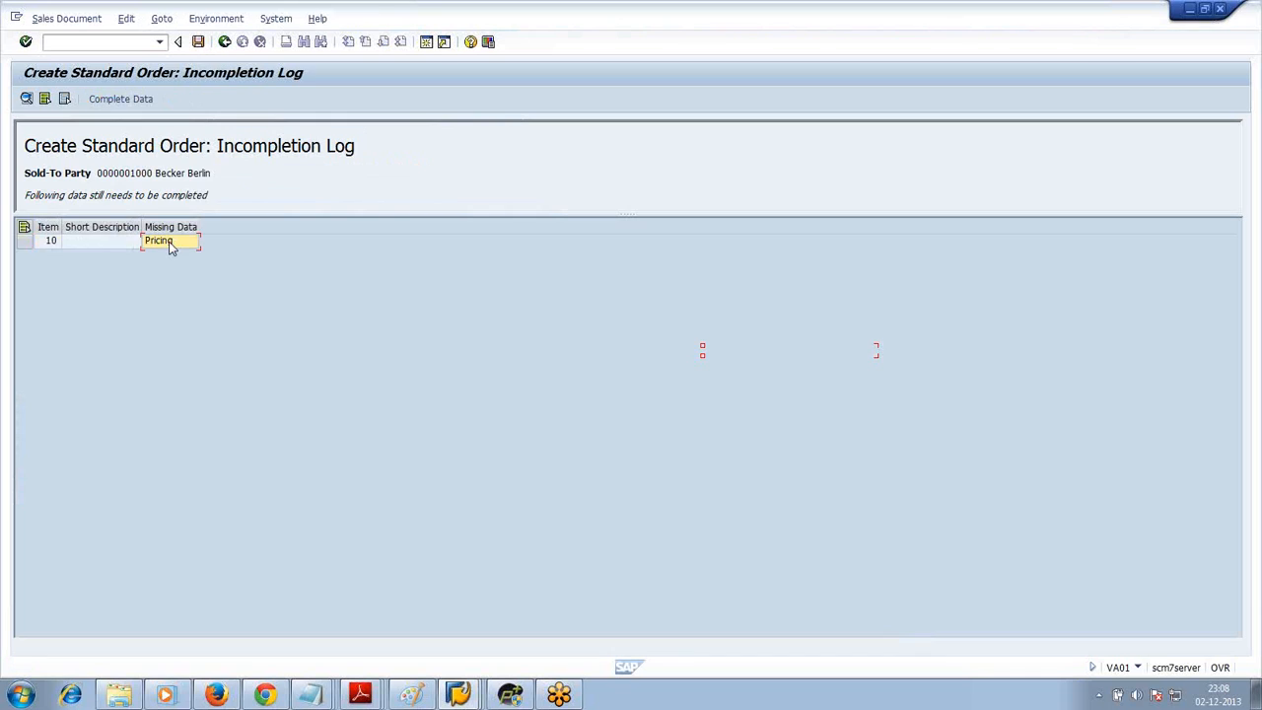
{"action": "left_click", "coordinate": [119, 98]}
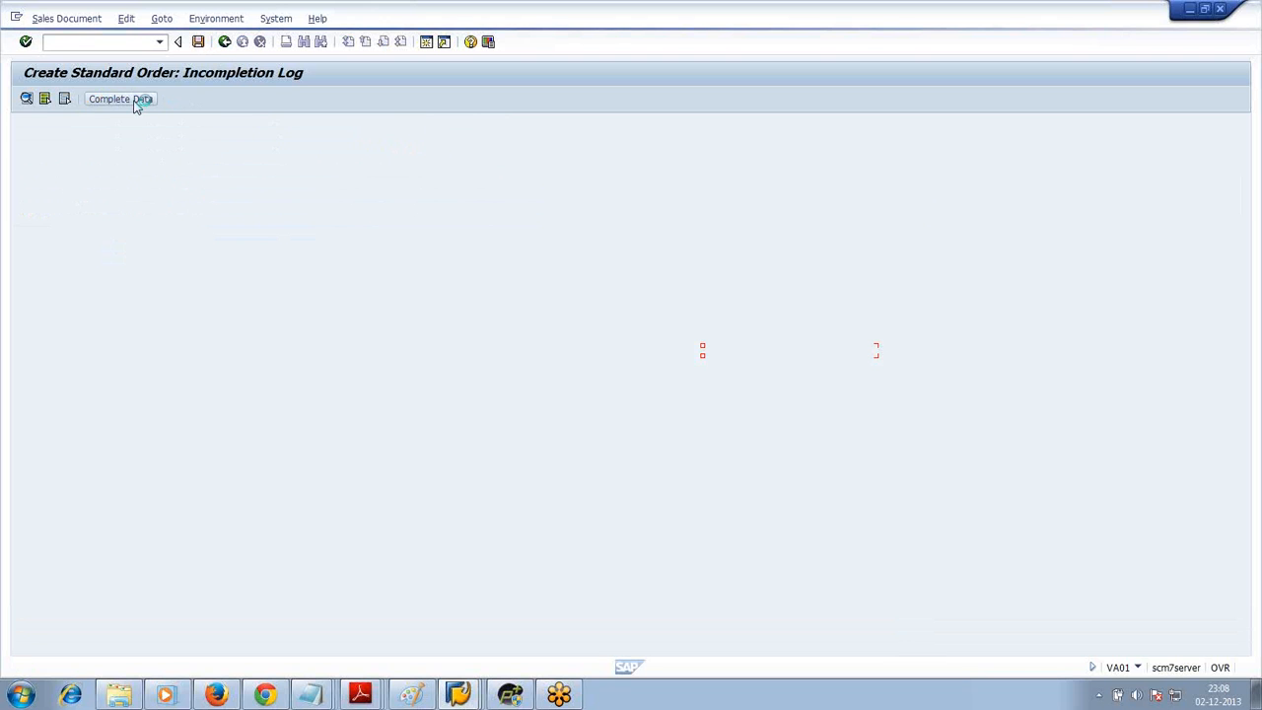
{"action": "left_click", "coordinate": [224, 44]}
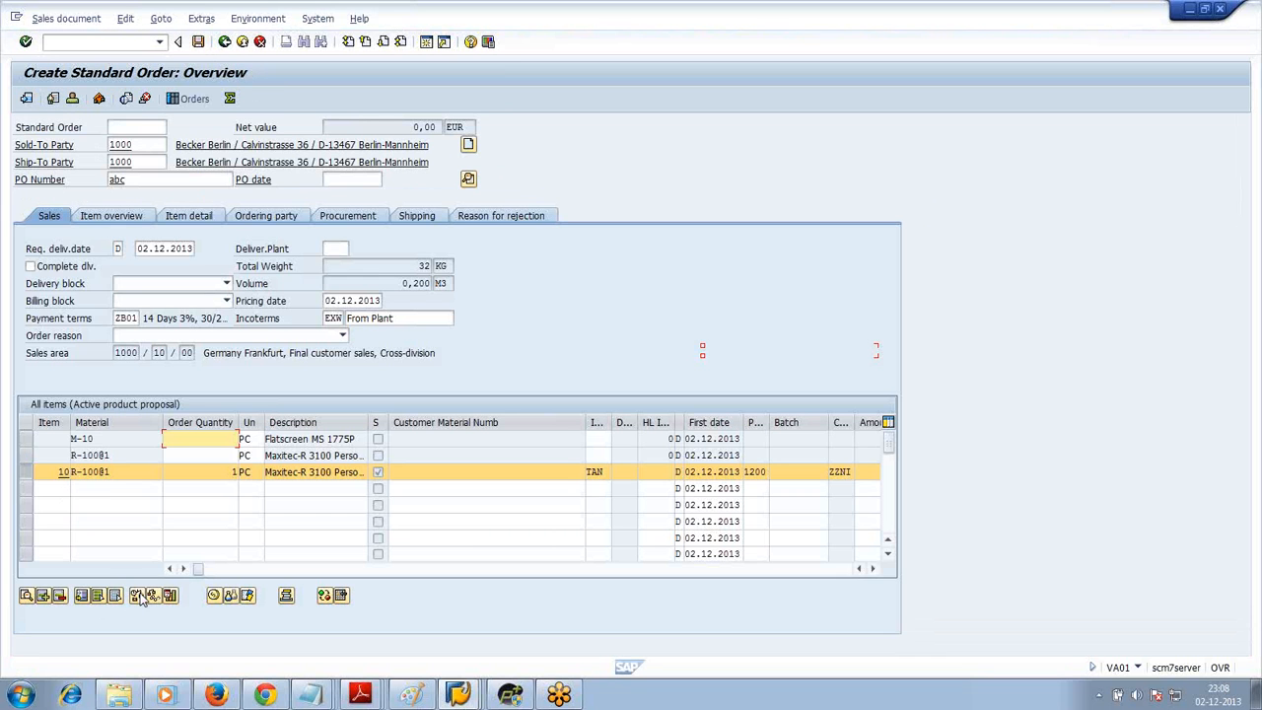
Add pricing condition ZZNI with an amount of 100 to item 10 and save the sales order.
{"action": "left_click", "coordinate": [215, 596]}
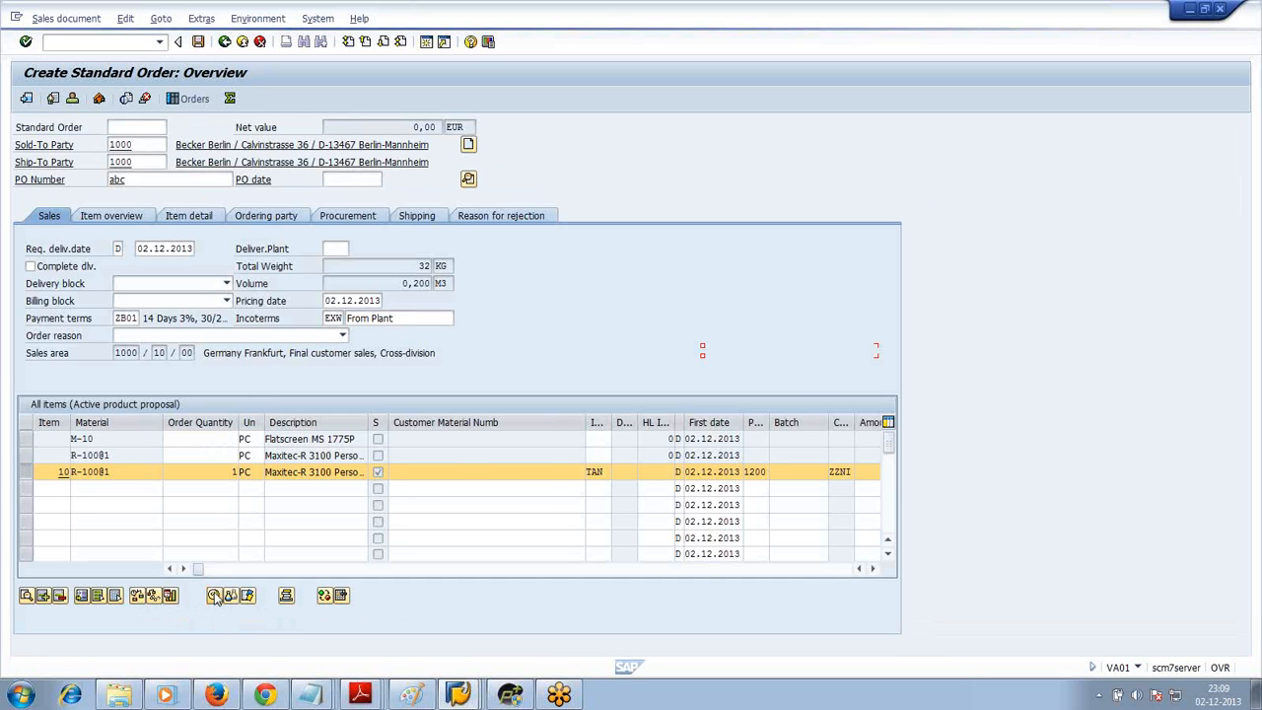
{"action": "key", "text": "space"}
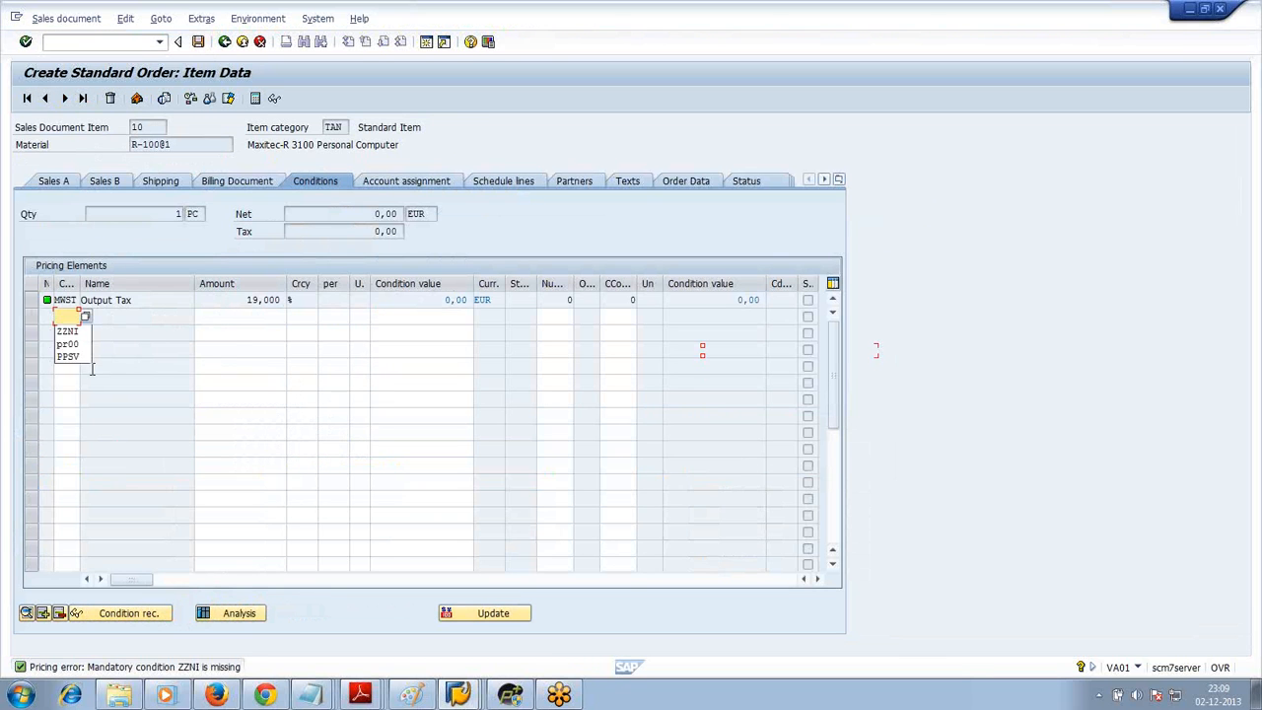
{"action": "left_click", "coordinate": [69, 332]}
{"action": "left_click", "coordinate": [249, 316]}
{"action": "type", "text": "100"}
{"action": "key", "text": "Return"}
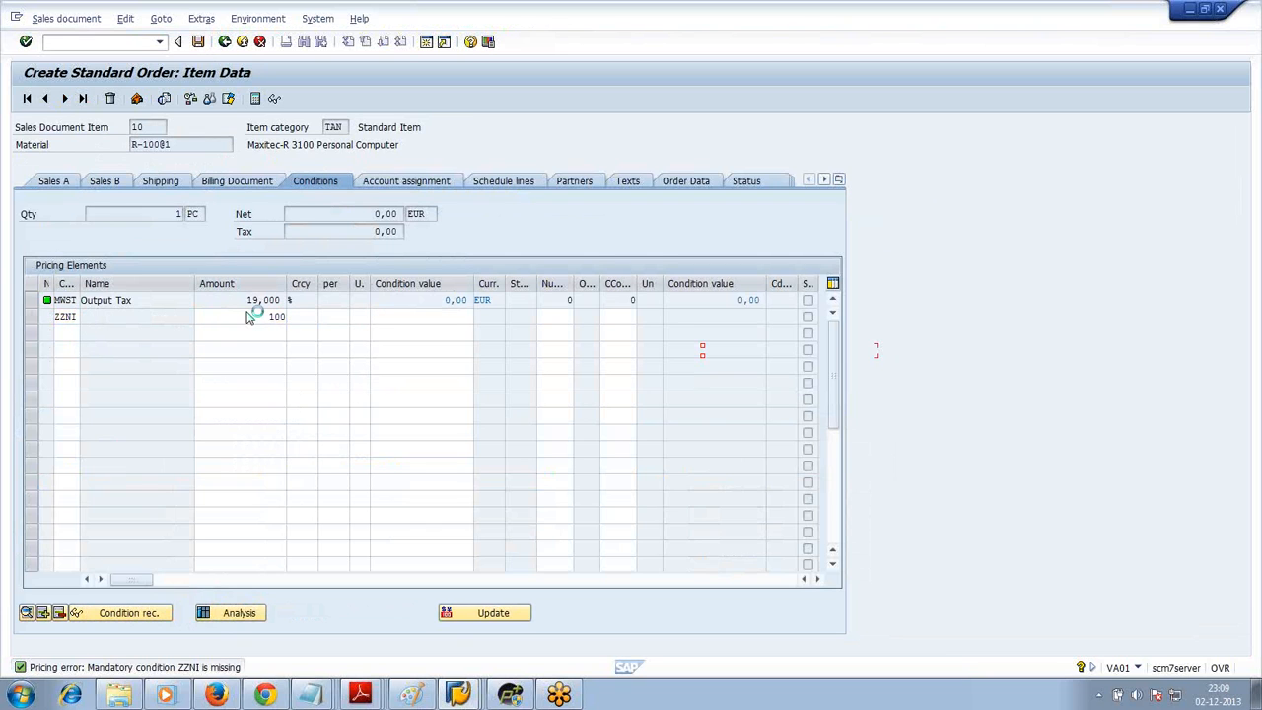
{"action": "key", "text": "Return"}
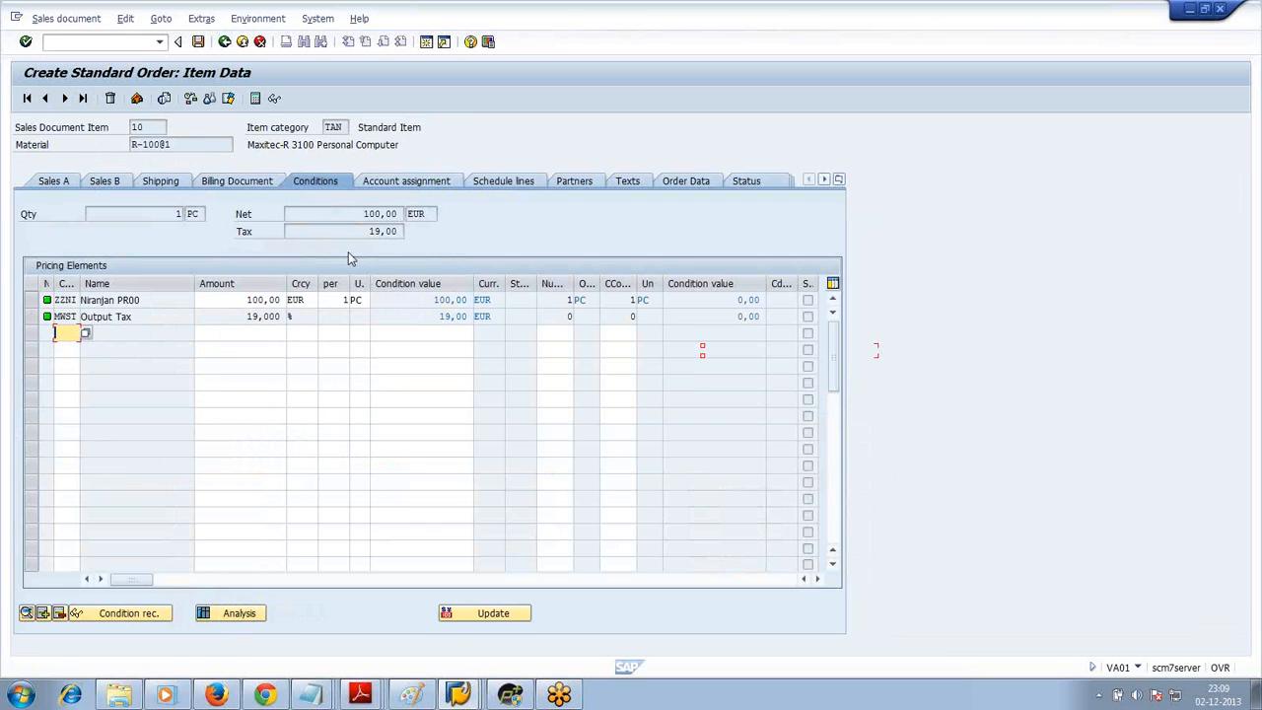
{"action": "double_click", "coordinate": [272, 300]}
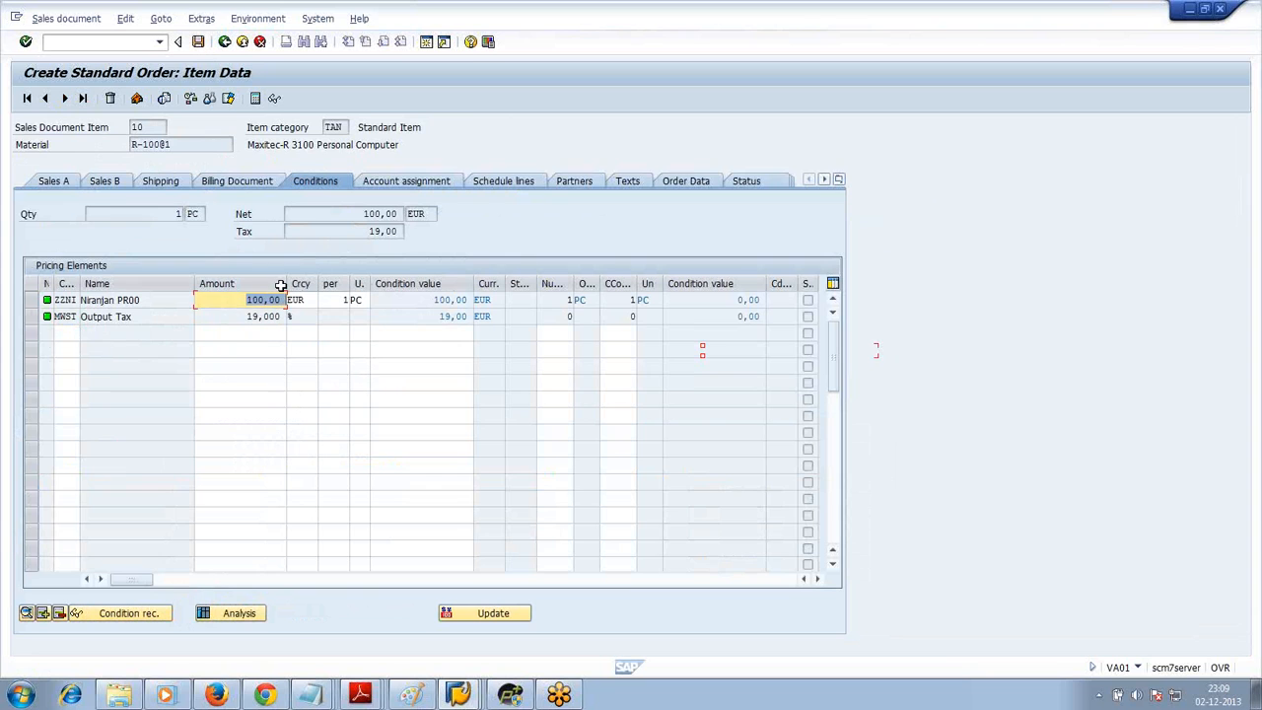
{"action": "left_click", "coordinate": [198, 44]}
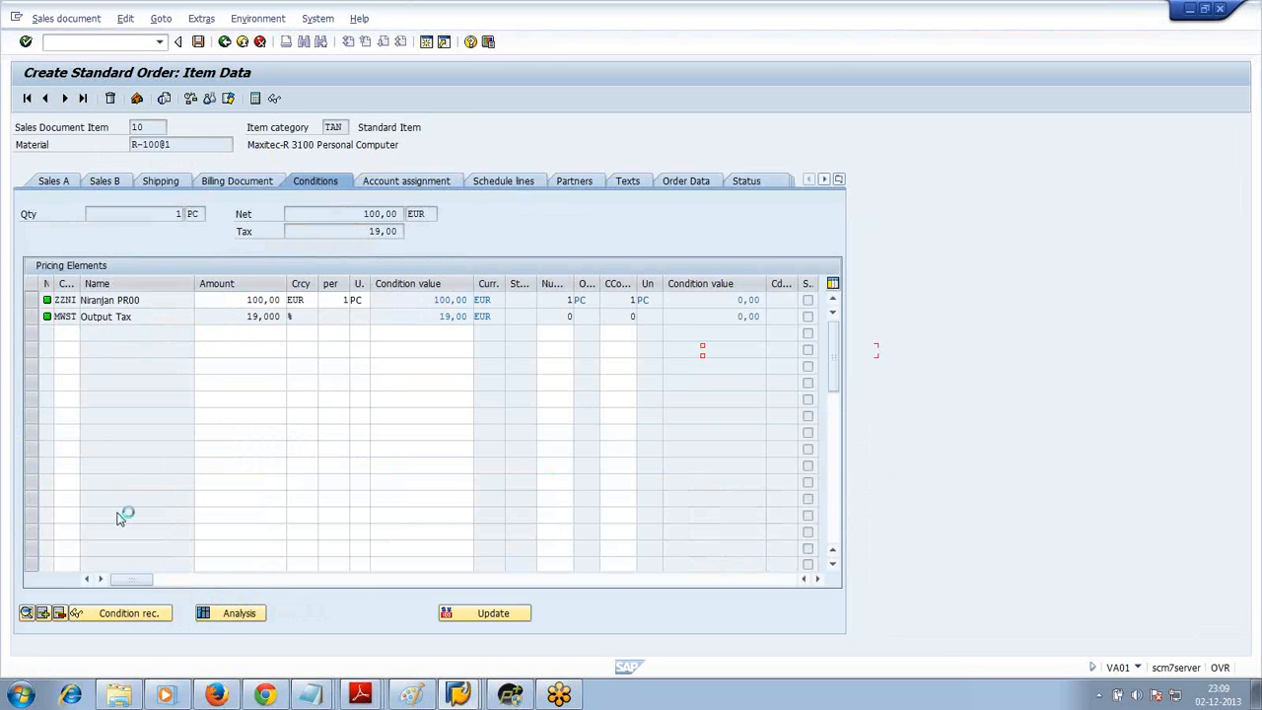
Open a new Notepad document and record the saved sales order's number on a line starting with "Order =".
{"action": "left_click", "coordinate": [22, 696]}
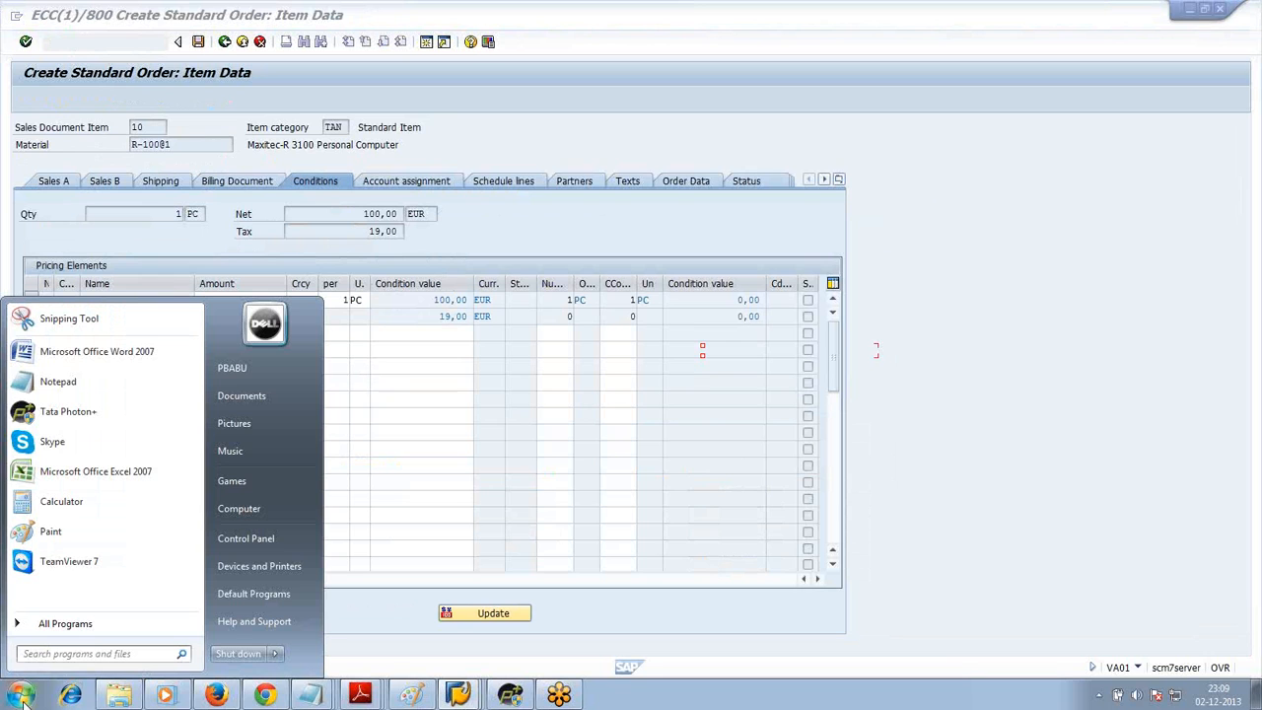
{"action": "type", "text": "note"}
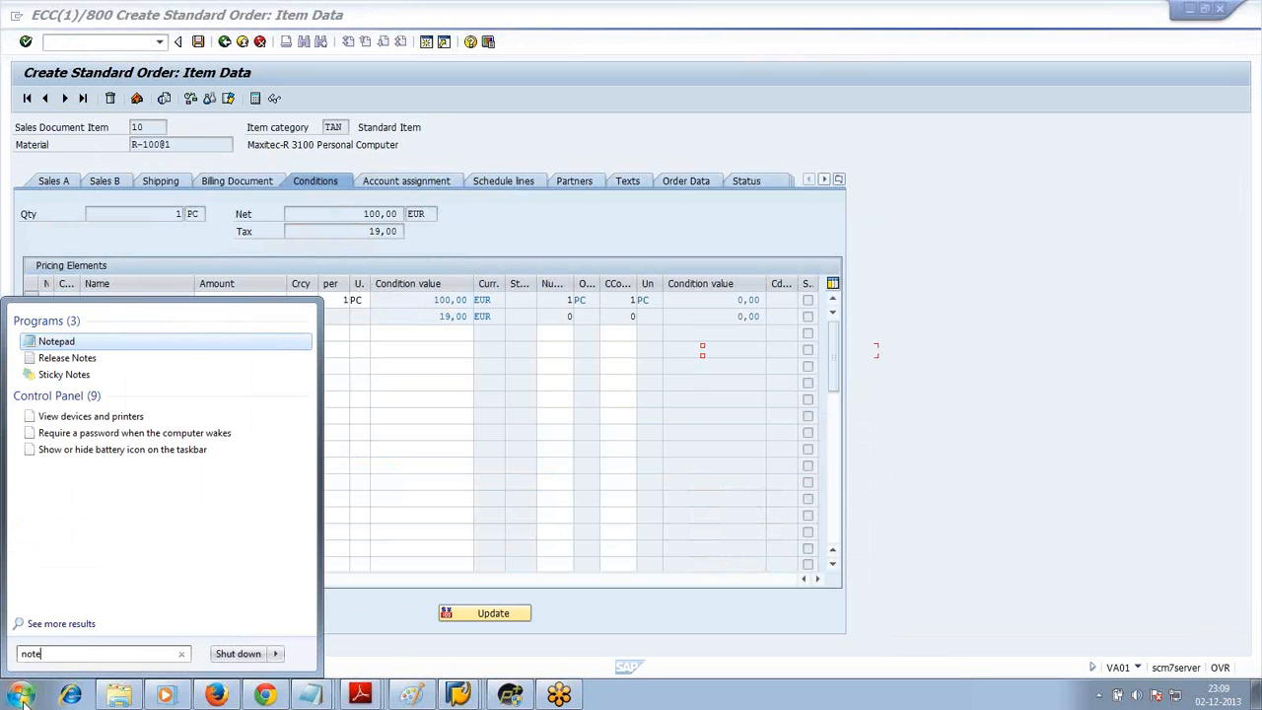
{"action": "key", "text": "Return"}
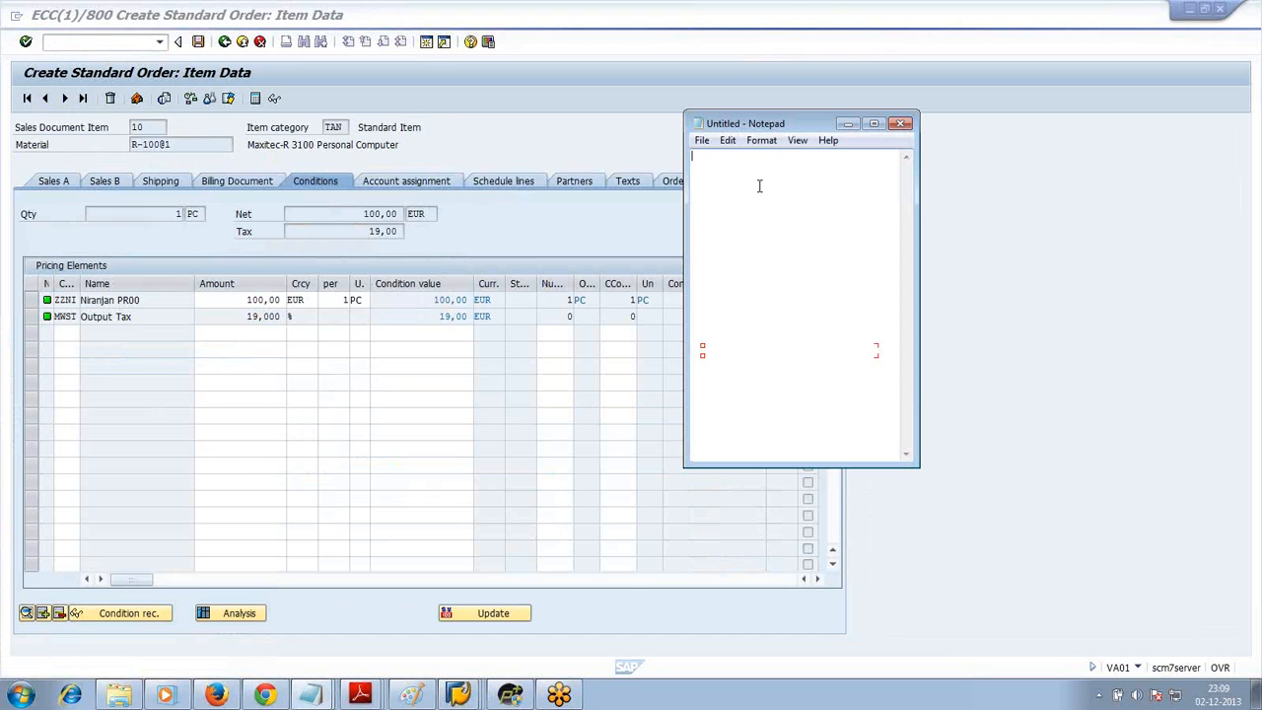
{"action": "type", "text": "O"}
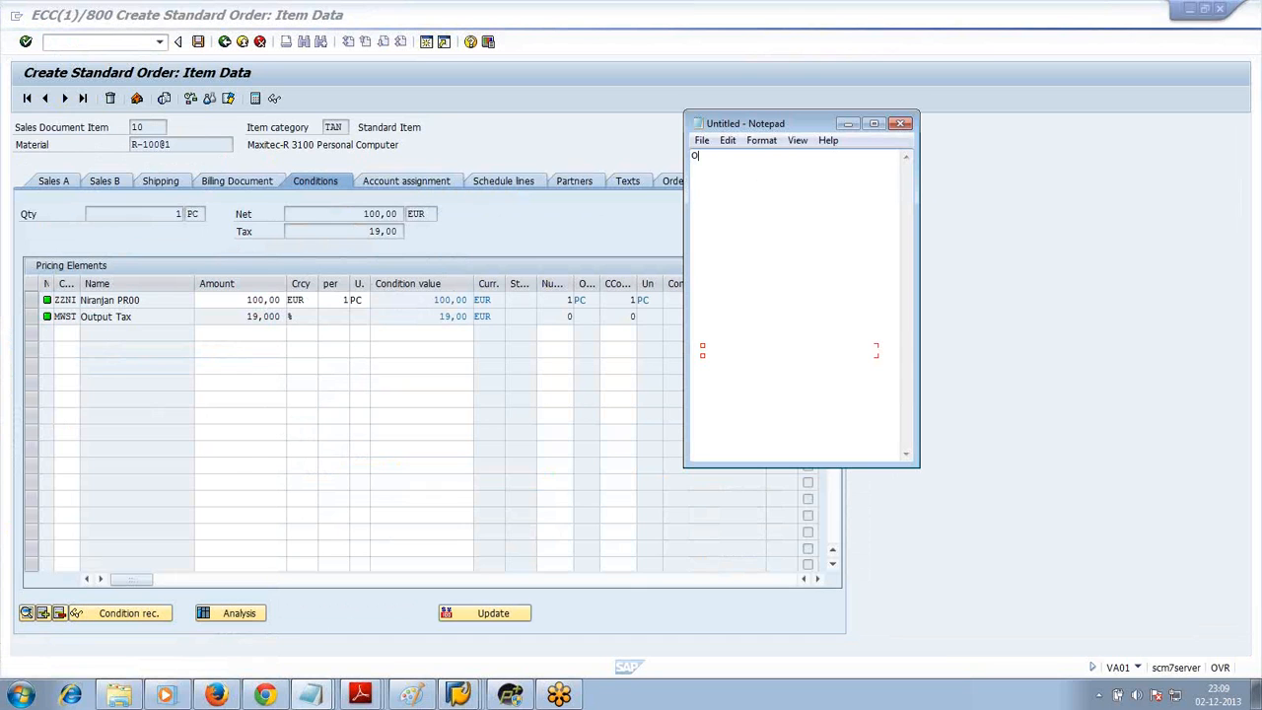
{"action": "type", "text": "rder = 14010"}
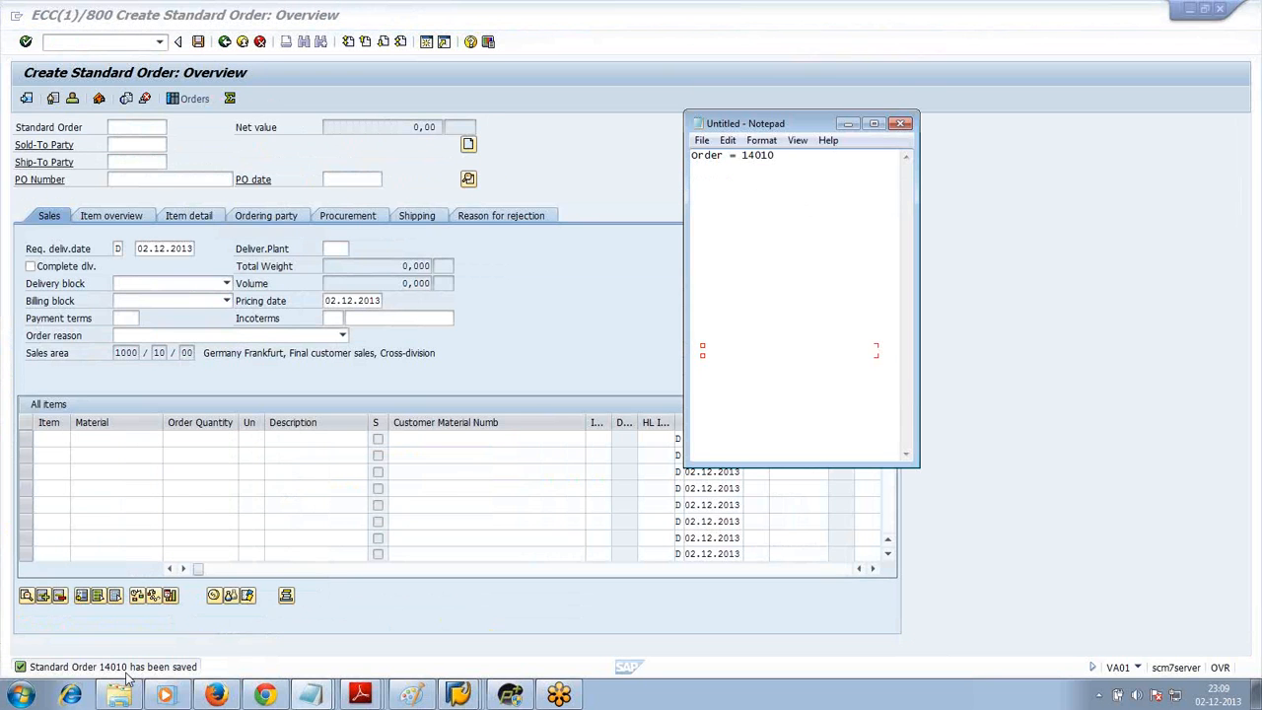
Switch back to SAP, leave order creation and open the saved sales order for changing with transaction VA02.
{"action": "left_click", "coordinate": [126, 676]}
{"action": "left_click", "coordinate": [225, 43]}
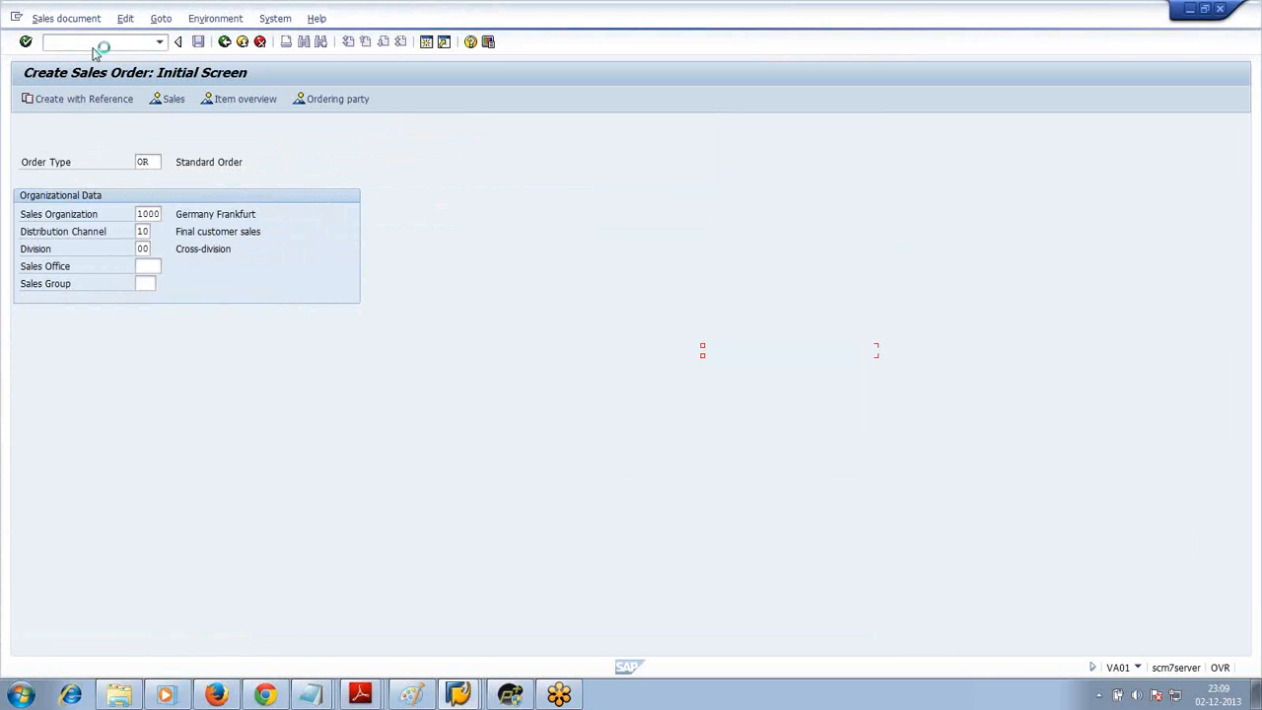
{"action": "type", "text": "va02"}
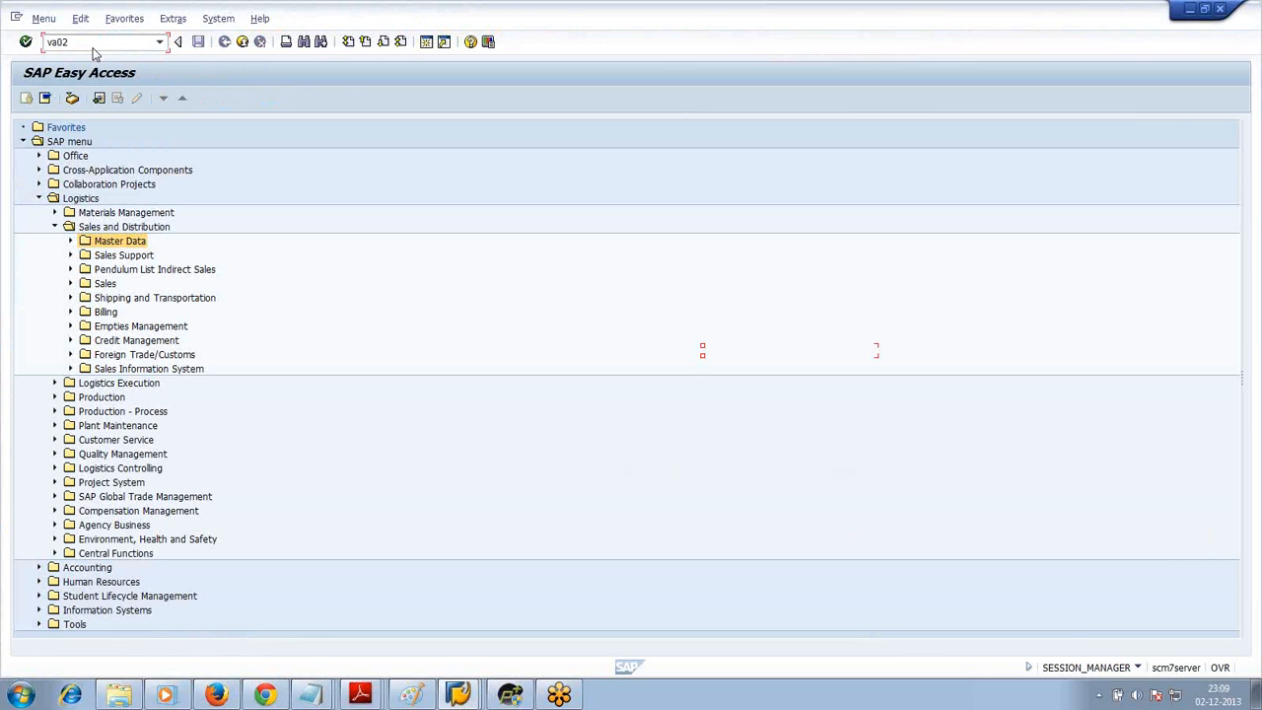
{"action": "key", "text": "Return"}
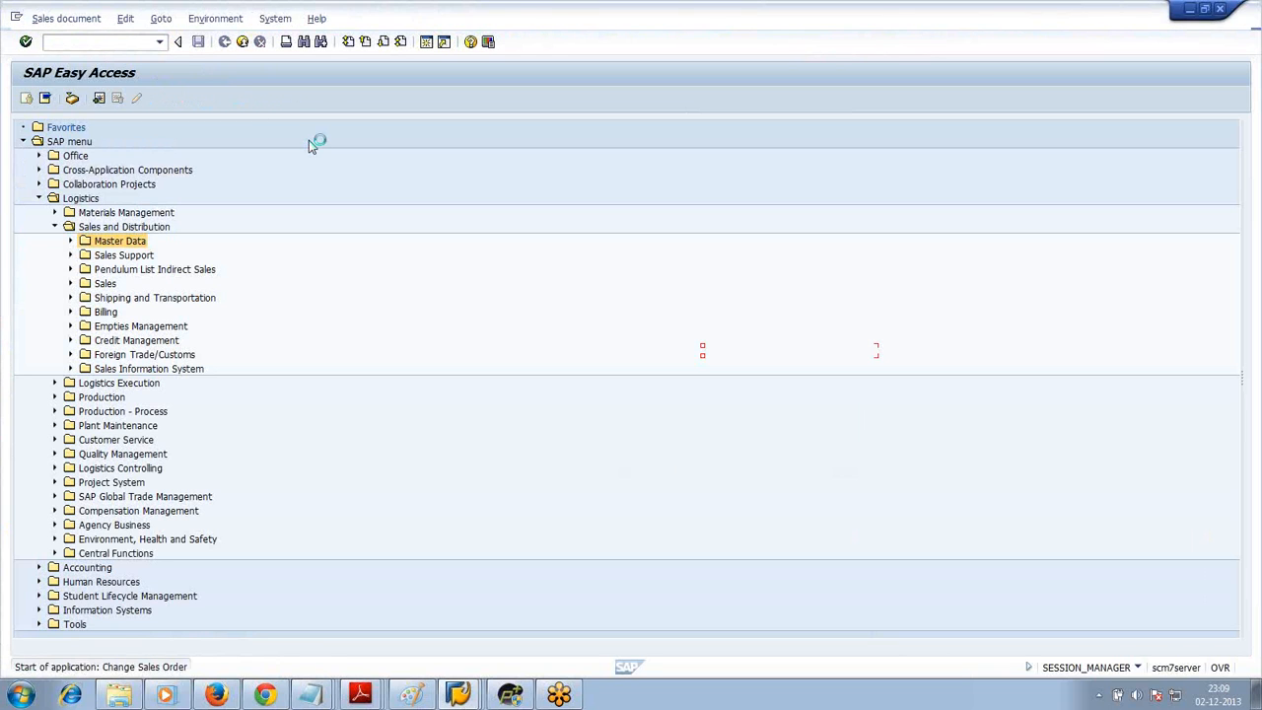
{"action": "left_click", "coordinate": [175, 162]}
{"action": "key", "text": "Return"}
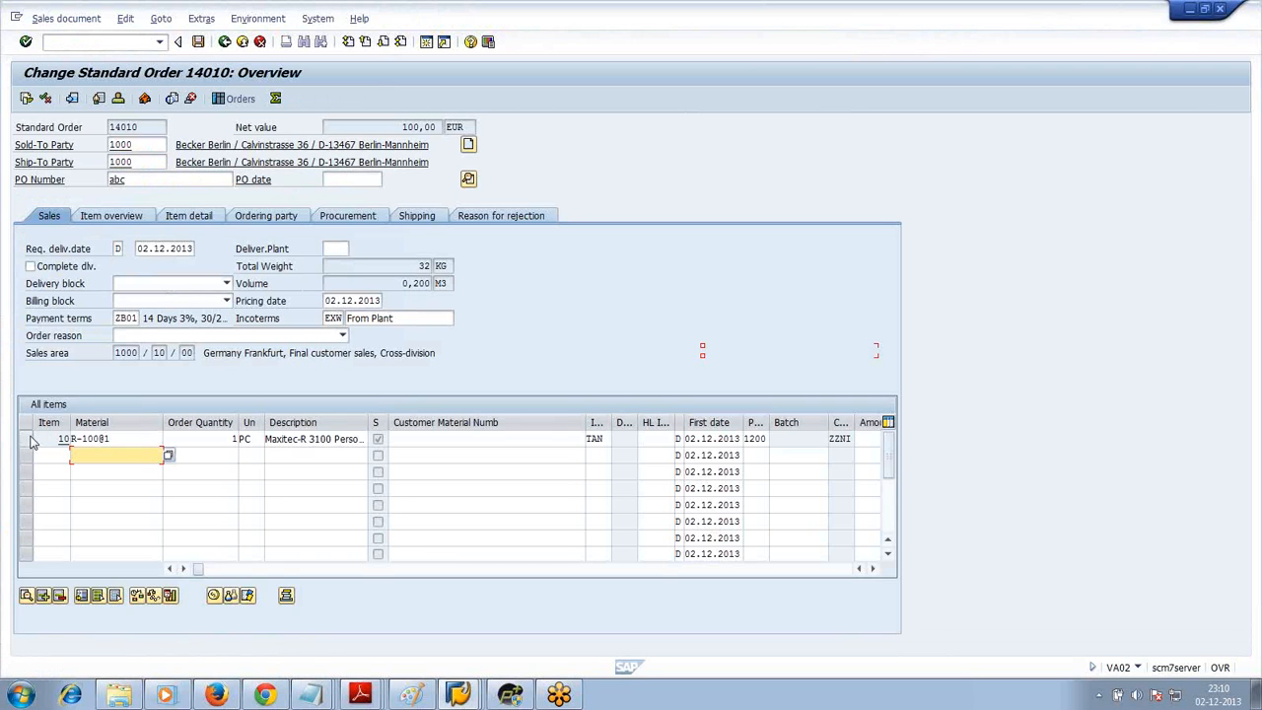
Create an outbound delivery from the sales order with delivery quantity 1 for item 10 and save it.
{"action": "left_click", "coordinate": [57, 20]}
{"action": "left_click", "coordinate": [86, 148]}
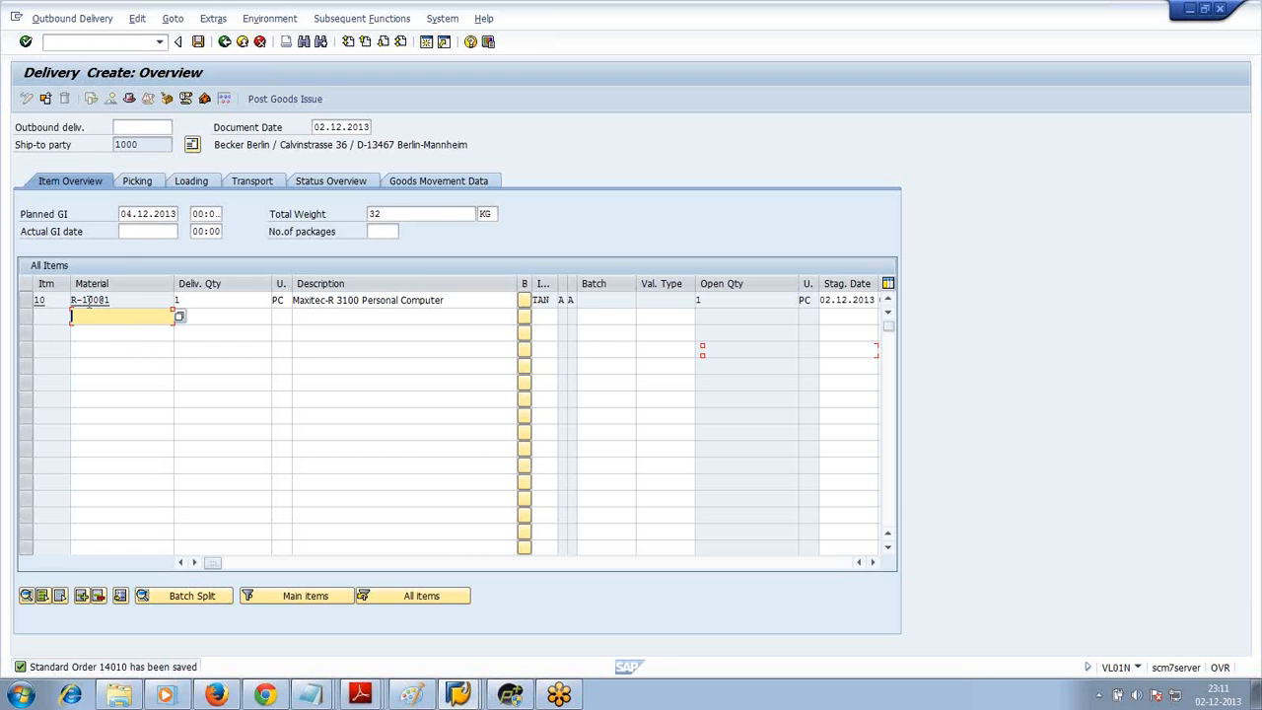
{"action": "left_click", "coordinate": [131, 299]}
{"action": "left_click_drag", "start_coordinate": [131, 299], "coordinate": [71, 299]}
{"action": "left_click", "coordinate": [196, 299]}
{"action": "type", "text": "1"}
{"action": "left_click_drag", "start_coordinate": [196, 299], "coordinate": [168, 298]}
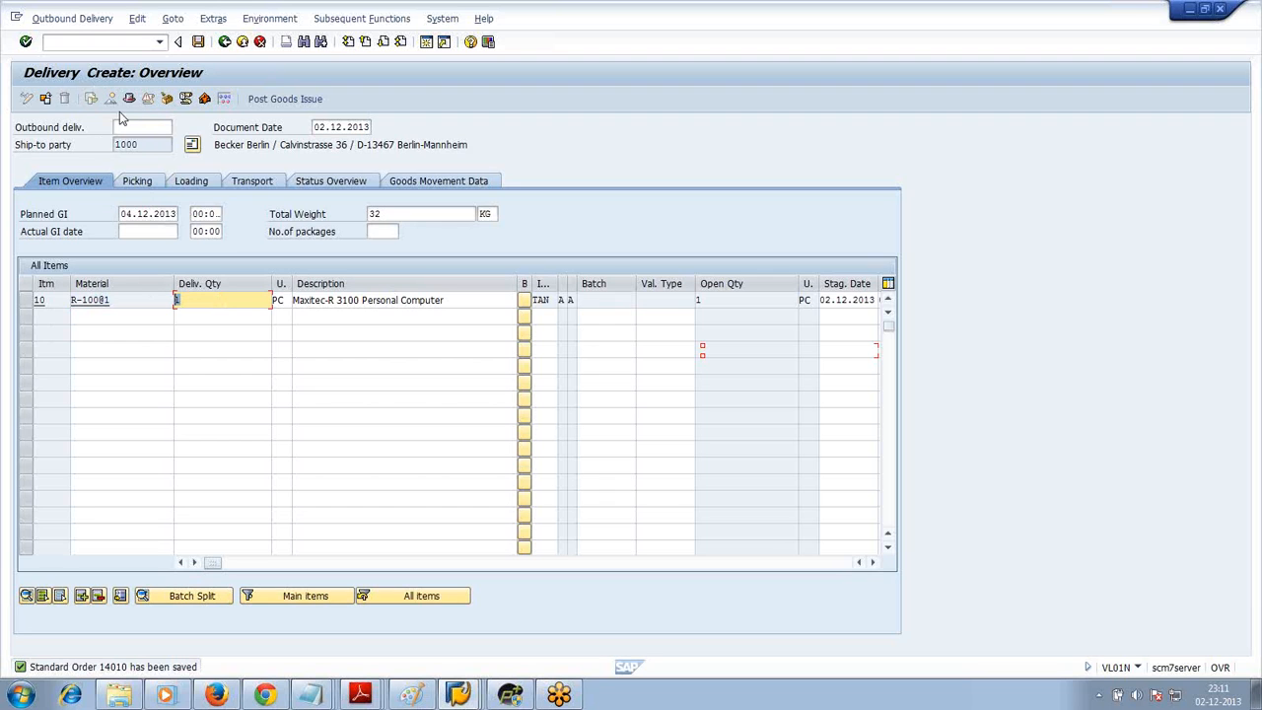
{"action": "left_click", "coordinate": [199, 45]}
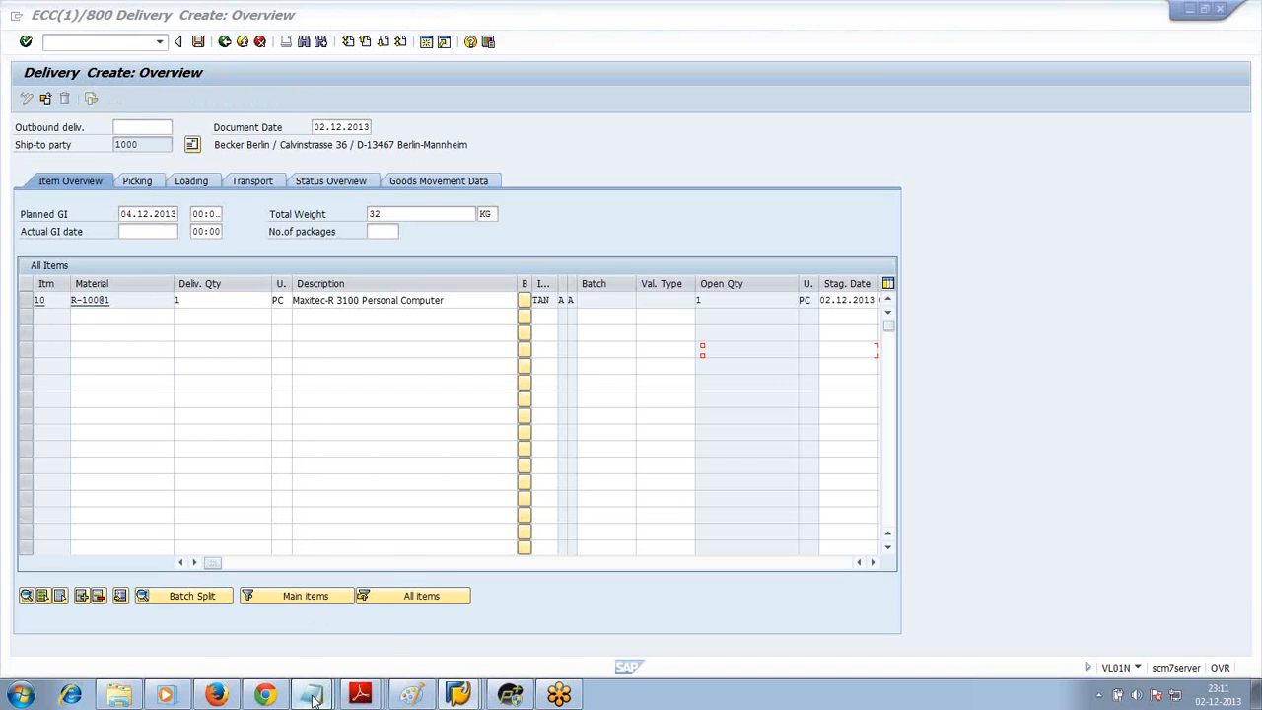
Switch to the Notepad document holding the order number and record the saved delivery's number on a line starting with "Delivery =".
{"action": "left_click", "coordinate": [312, 697]}
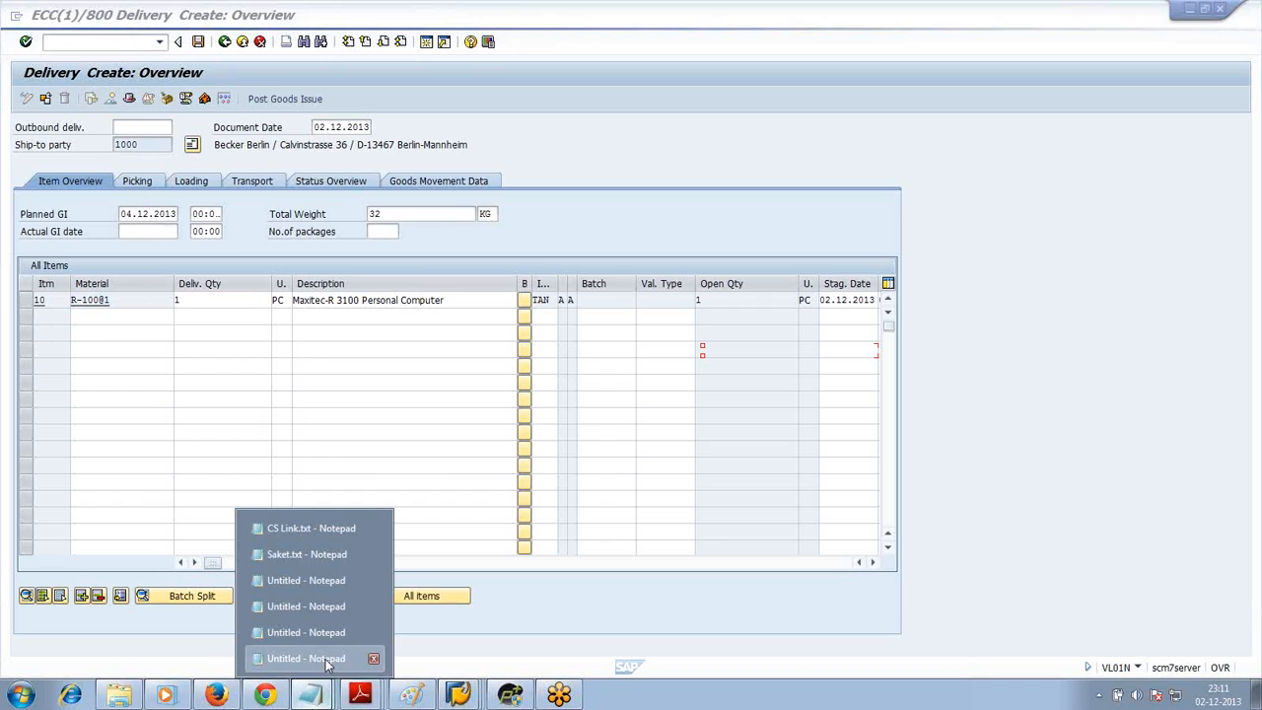
{"action": "left_click", "coordinate": [305, 657]}
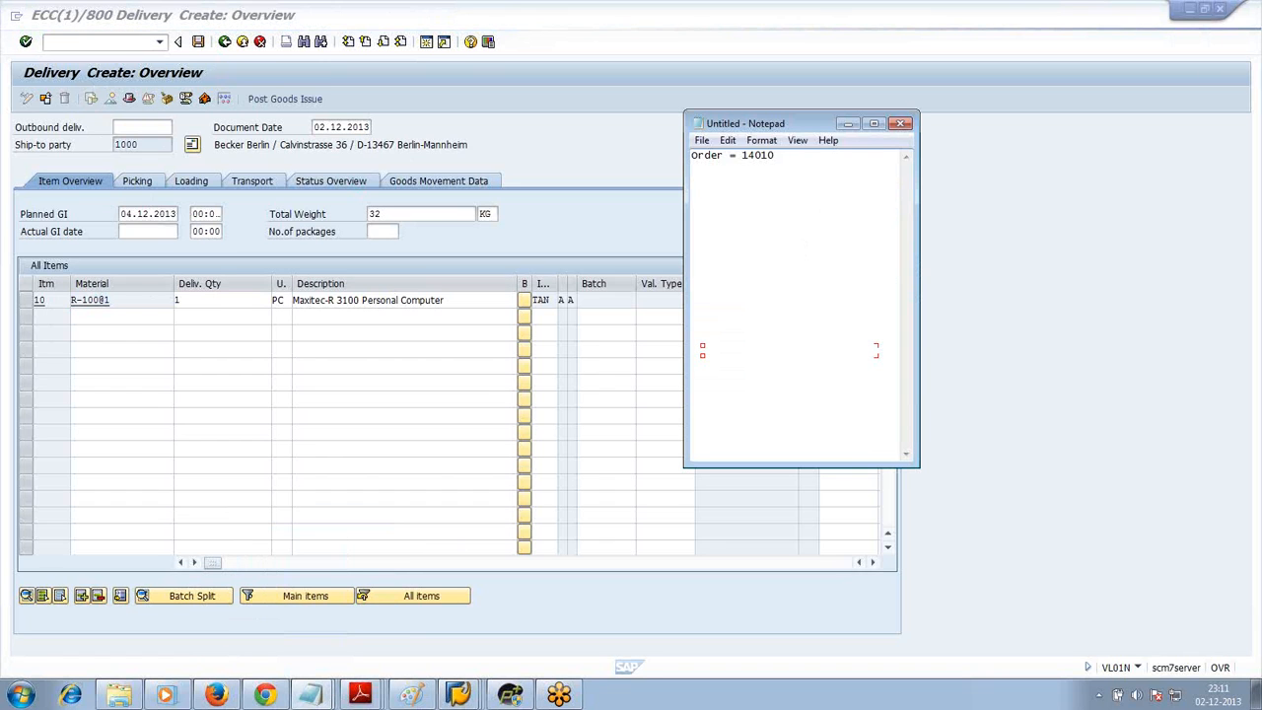
{"action": "key", "text": "Return"}
{"action": "key", "text": "Return"}
{"action": "type", "text": "Delivery ="}
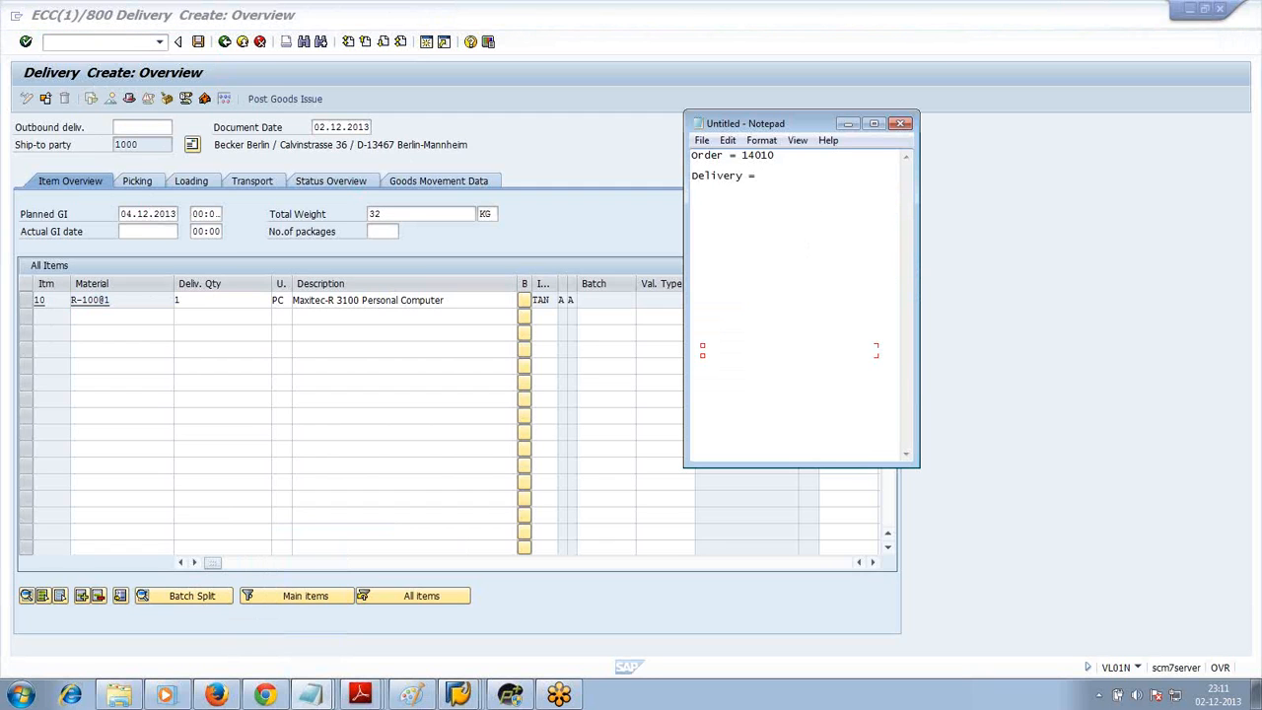
{"action": "type", "text": "8"}
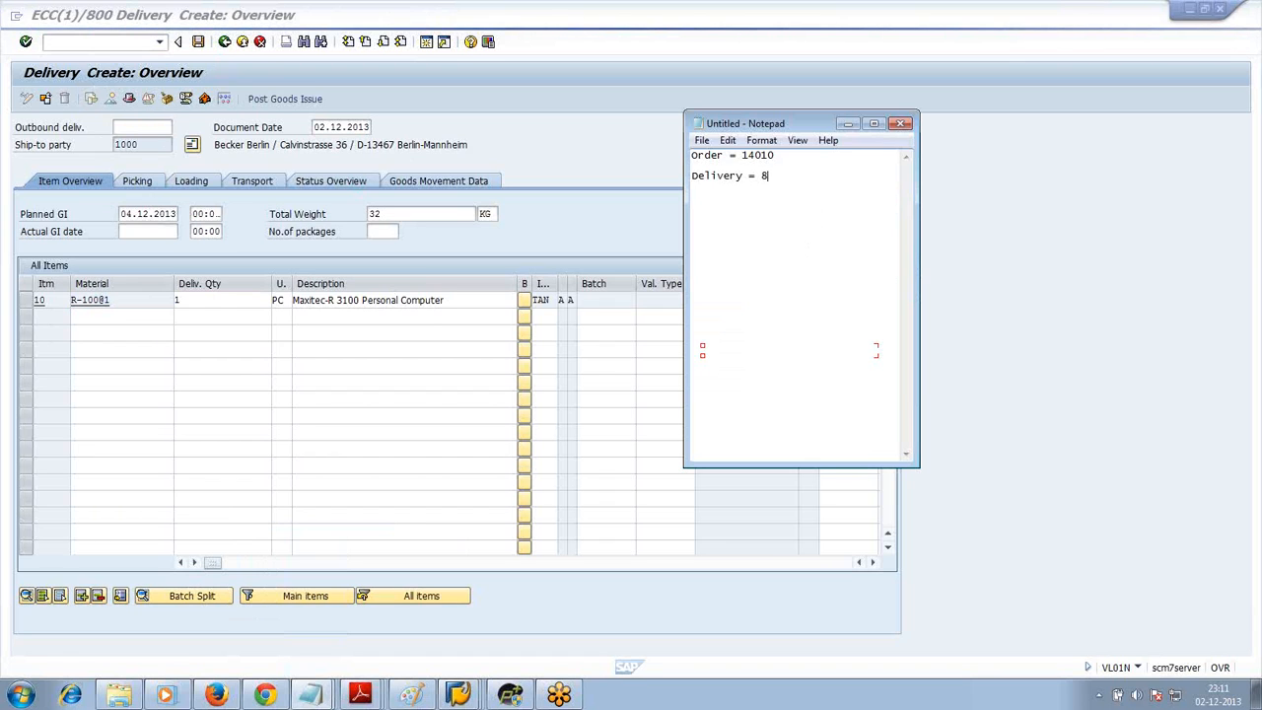
{"action": "key", "text": "BackSpace"}
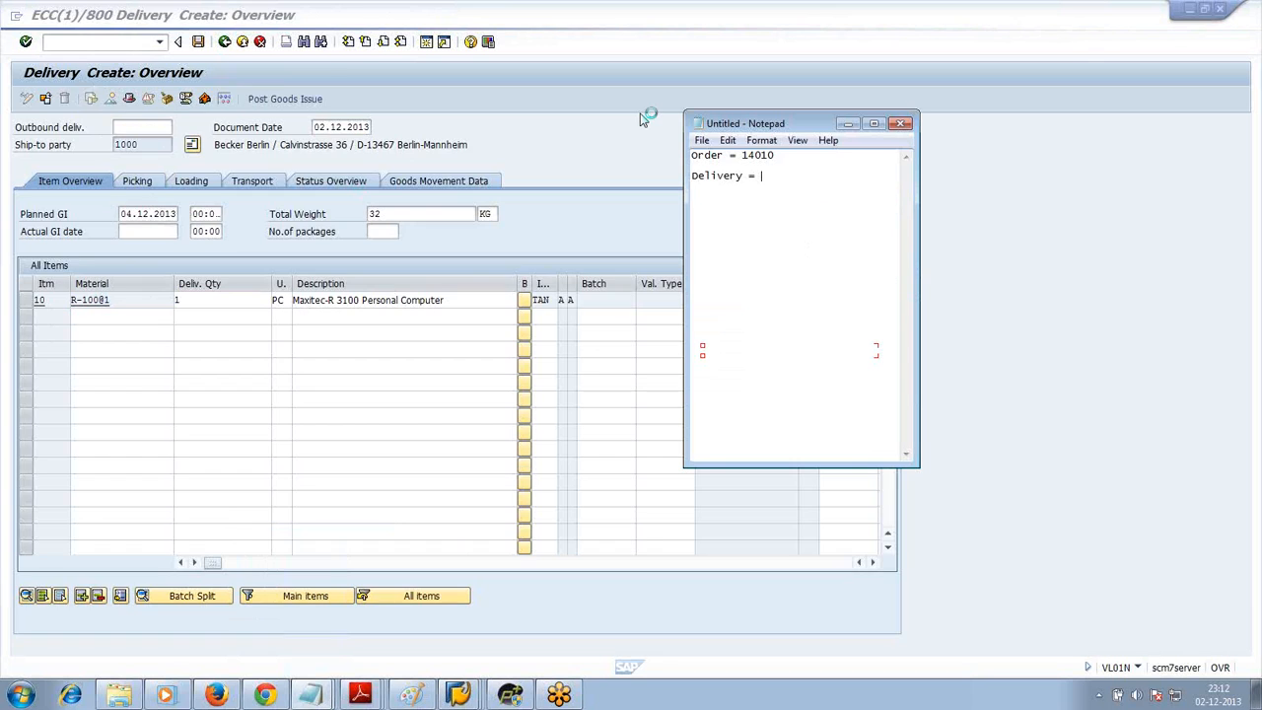
{"action": "type", "text": "8001"}
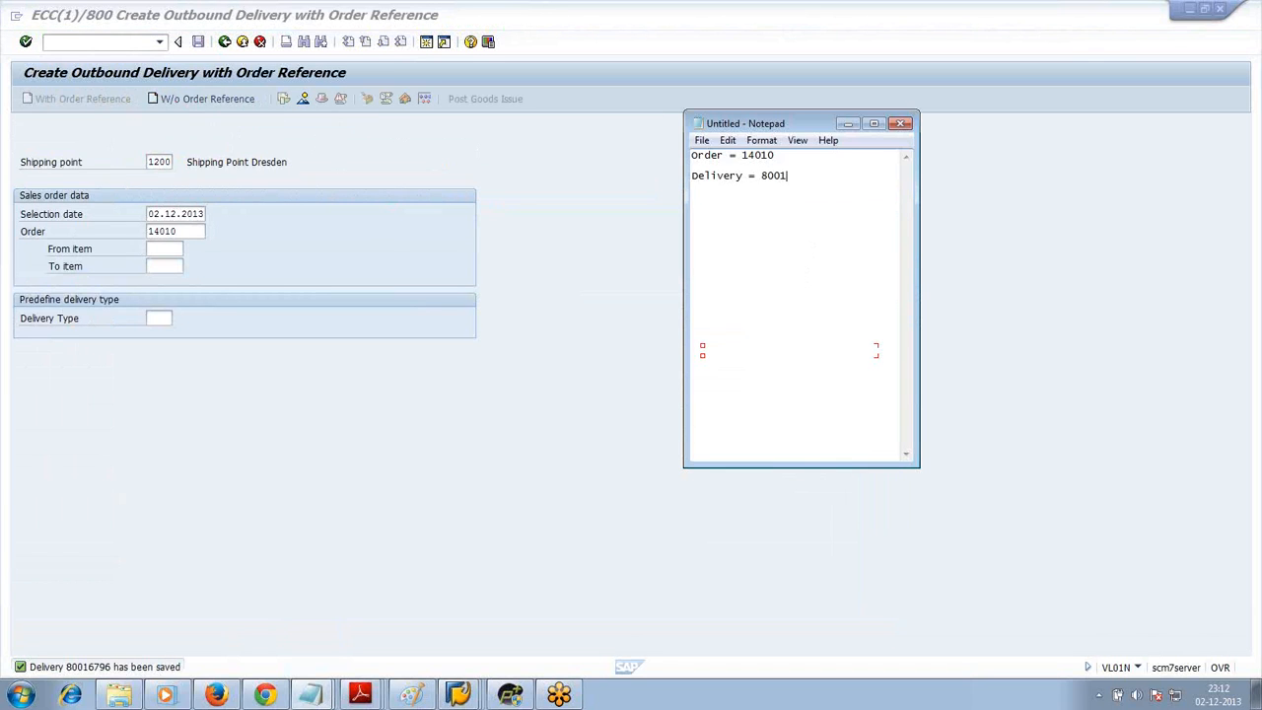
{"action": "type", "text": "6796"}
{"action": "key", "text": "Return"}
{"action": "key", "text": "Return"}
Return to SAP and open the saved outbound delivery for changing.
{"action": "left_click", "coordinate": [636, 214]}
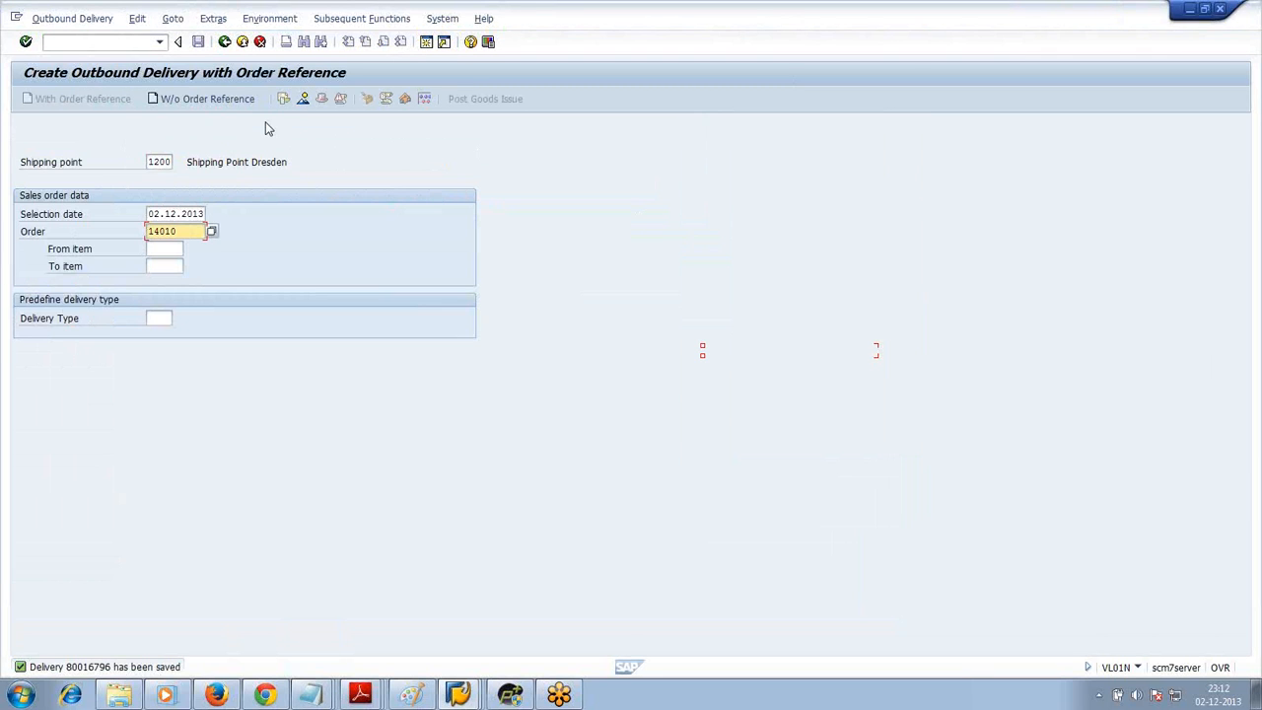
{"action": "left_click", "coordinate": [91, 22]}
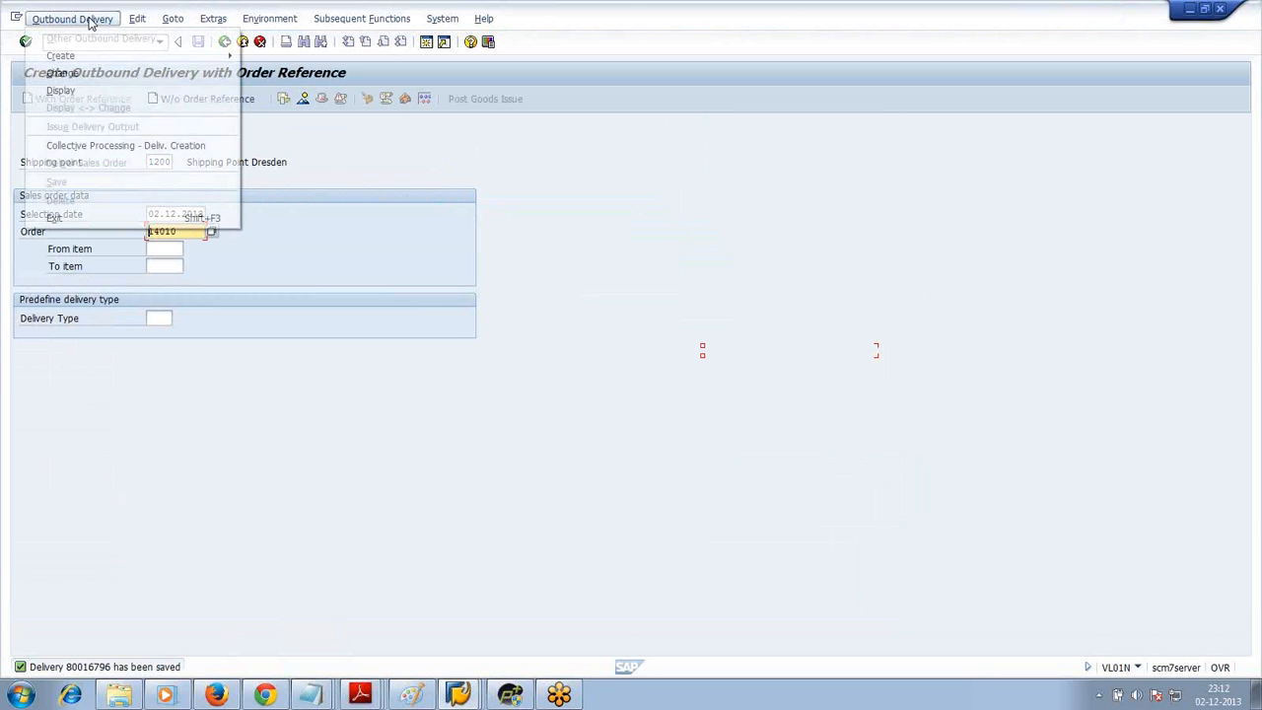
{"action": "left_click", "coordinate": [90, 76]}
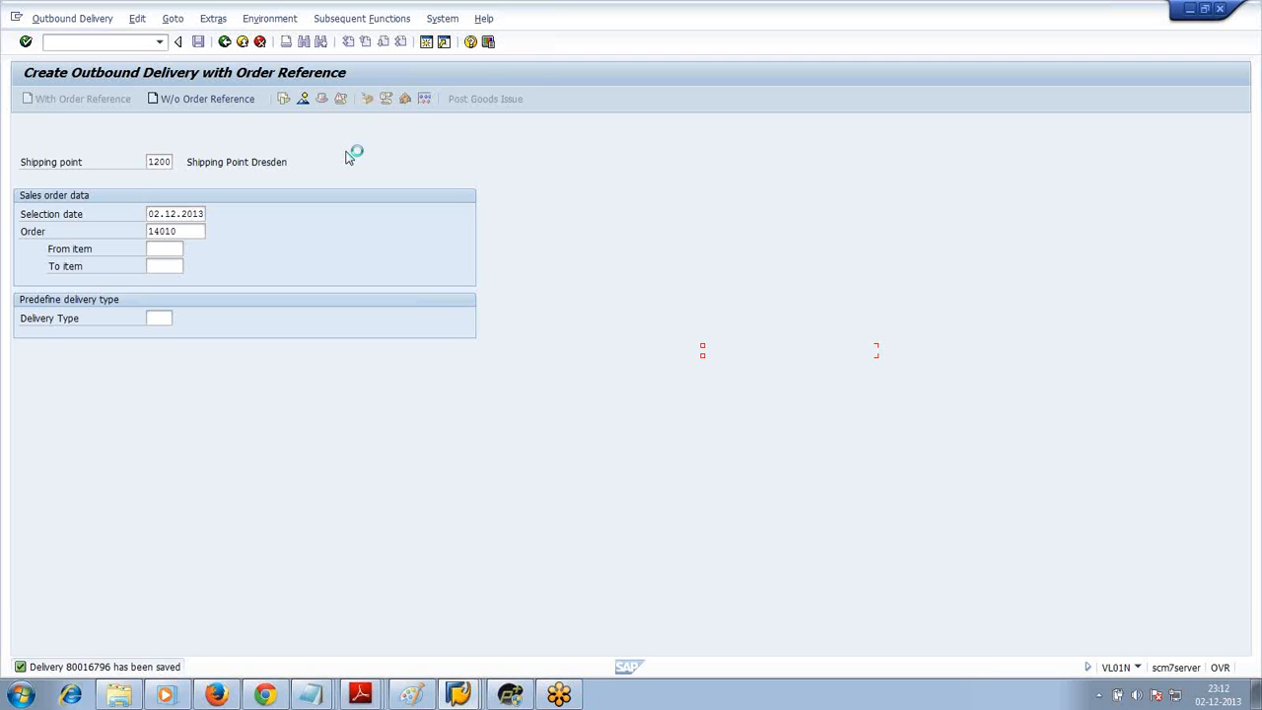
{"action": "left_click", "coordinate": [306, 698]}
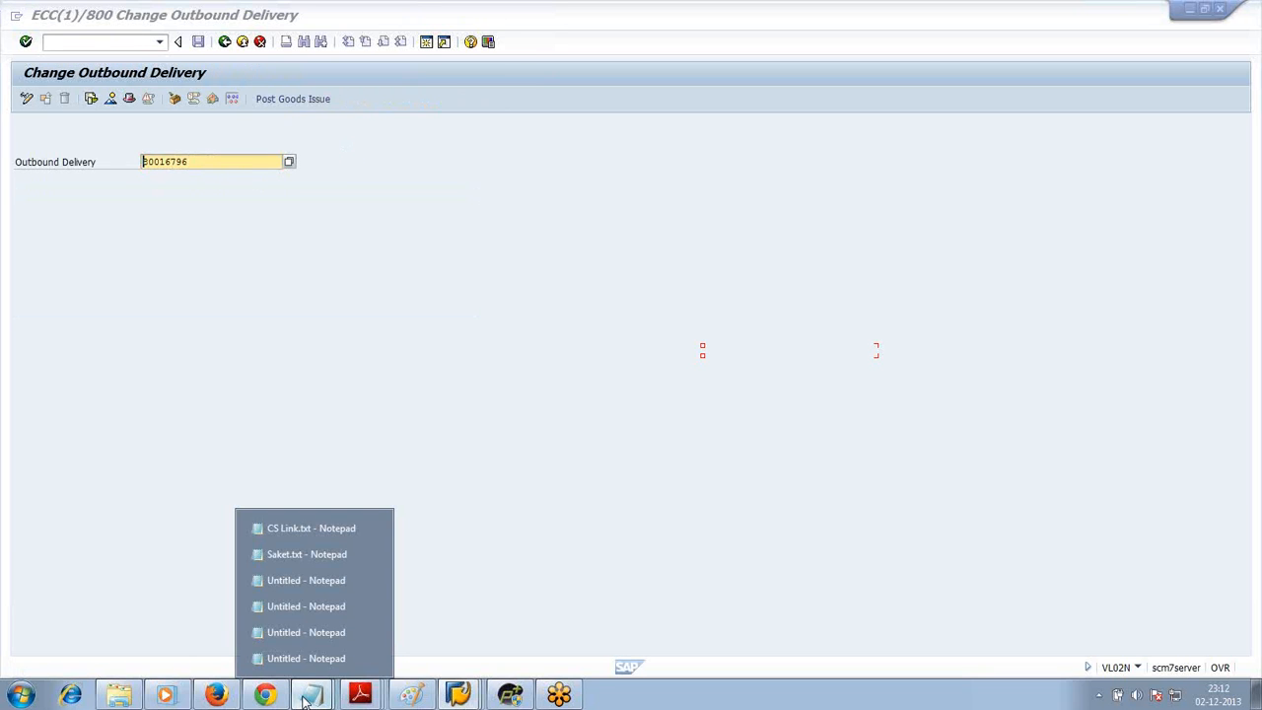
{"action": "right_click", "coordinate": [303, 702]}
{"action": "left_click", "coordinate": [212, 165]}
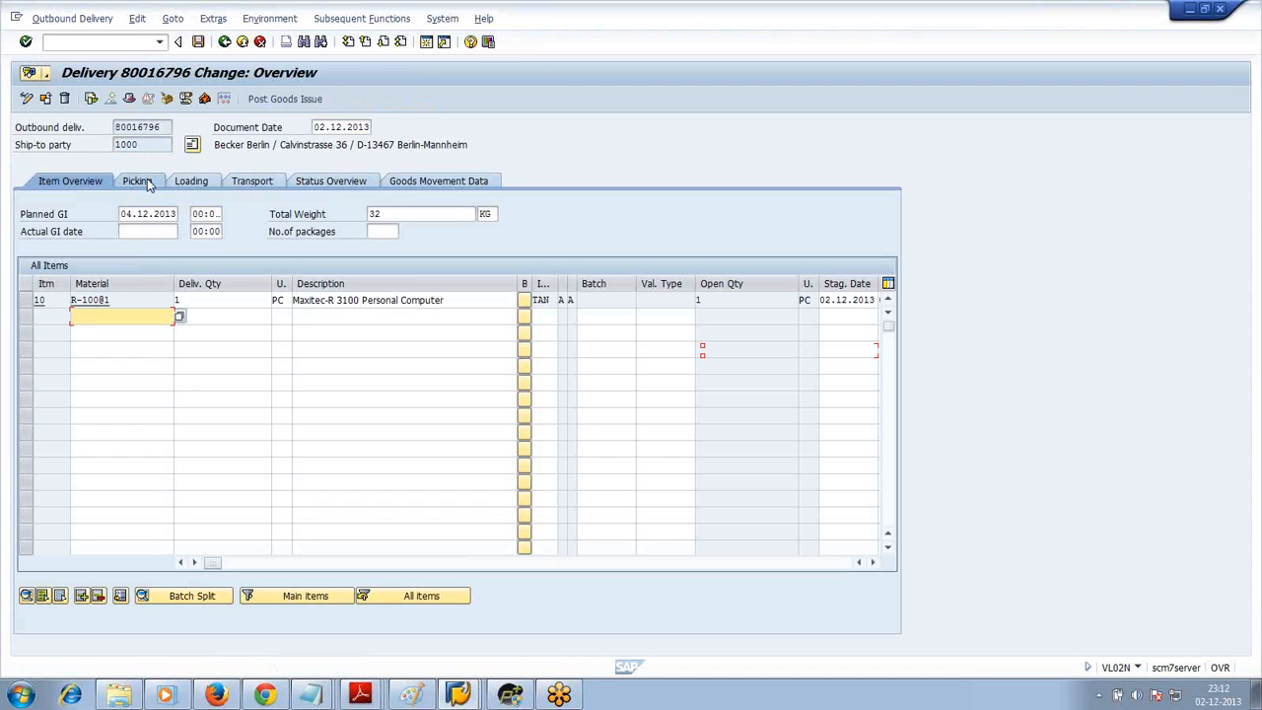
Create and save the transfer order for the outbound delivery as a subsequent function, using plant 1200.
{"action": "left_click", "coordinate": [362, 18]}
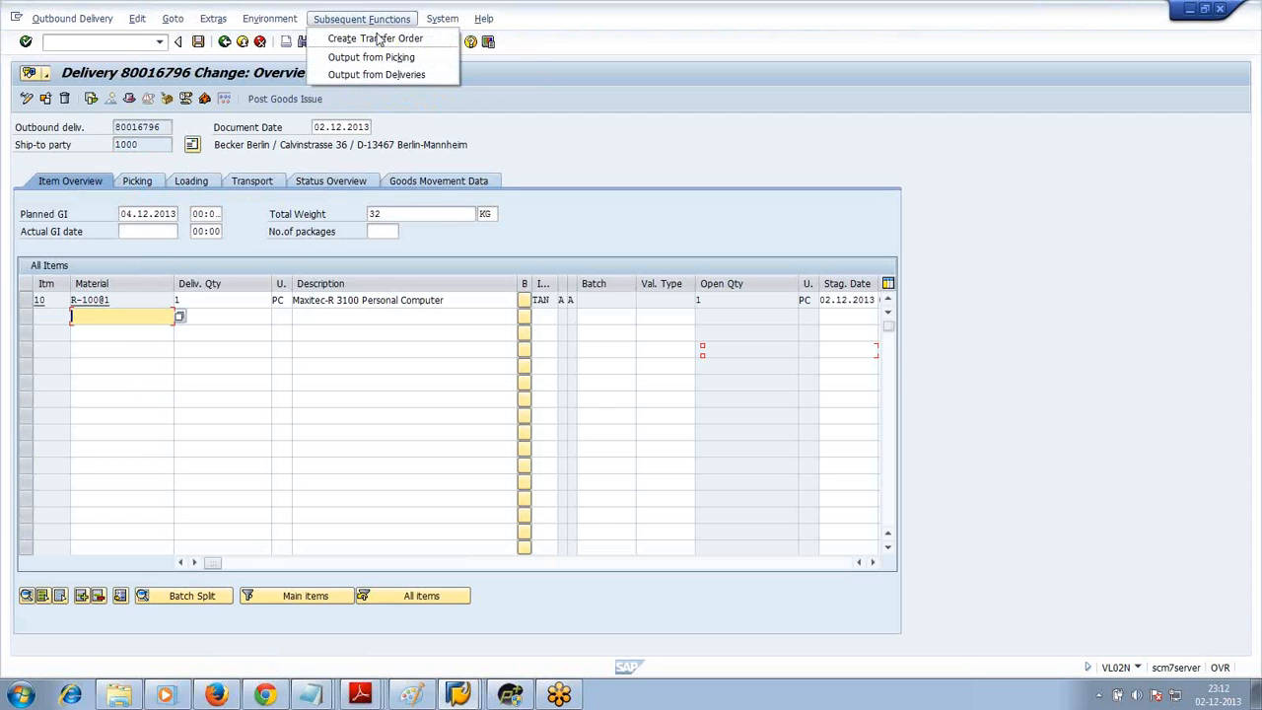
{"action": "left_click", "coordinate": [374, 40]}
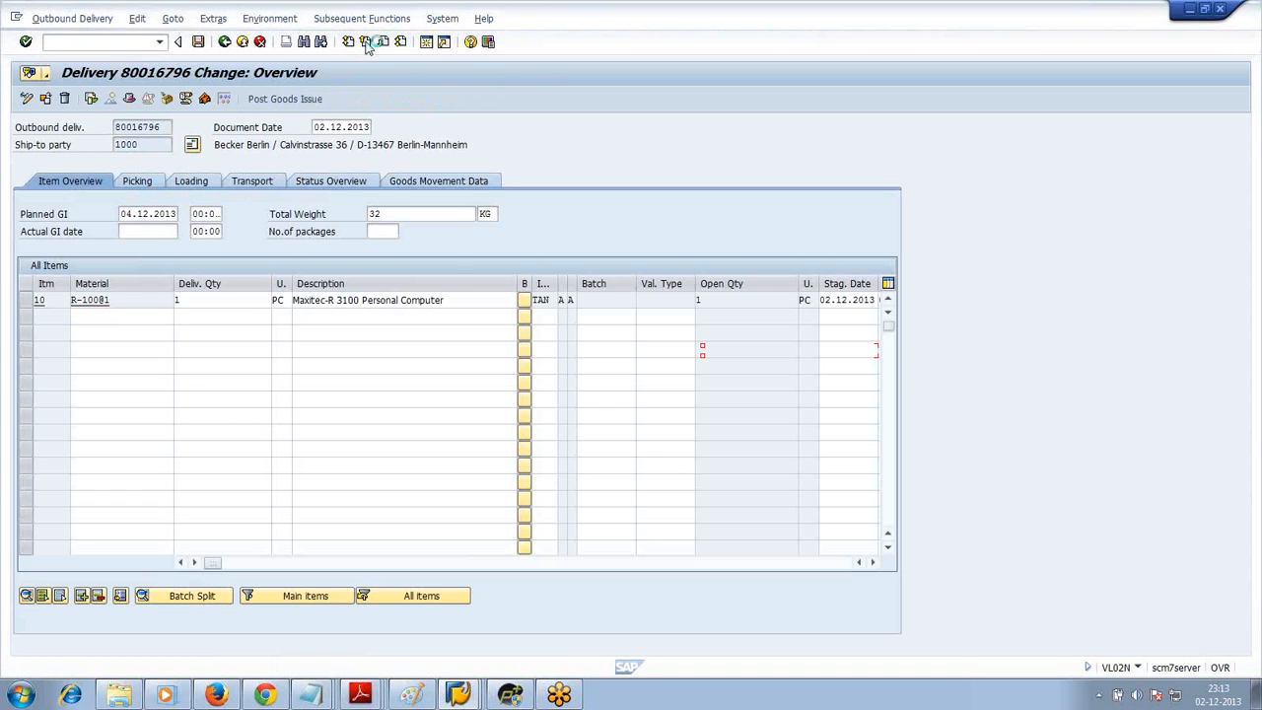
{"action": "left_click", "coordinate": [238, 296]}
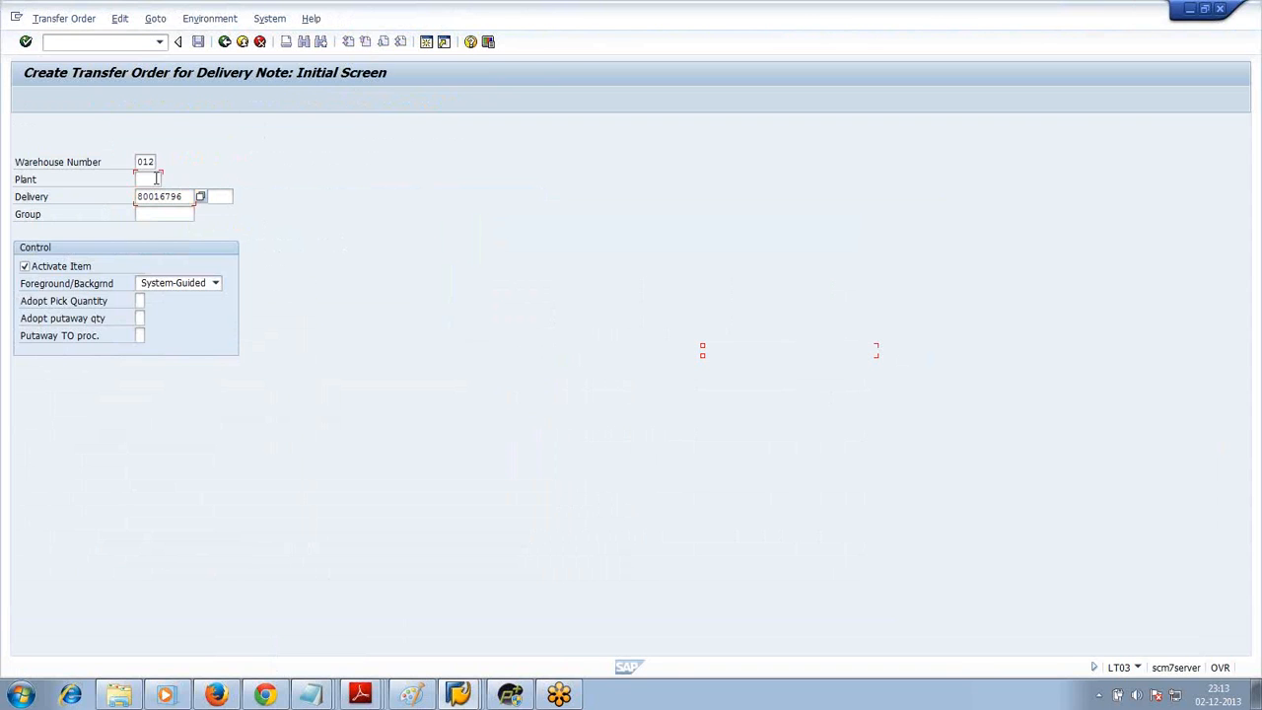
{"action": "left_click", "coordinate": [148, 179]}
{"action": "left_click", "coordinate": [150, 195]}
{"action": "key", "text": "Return"}
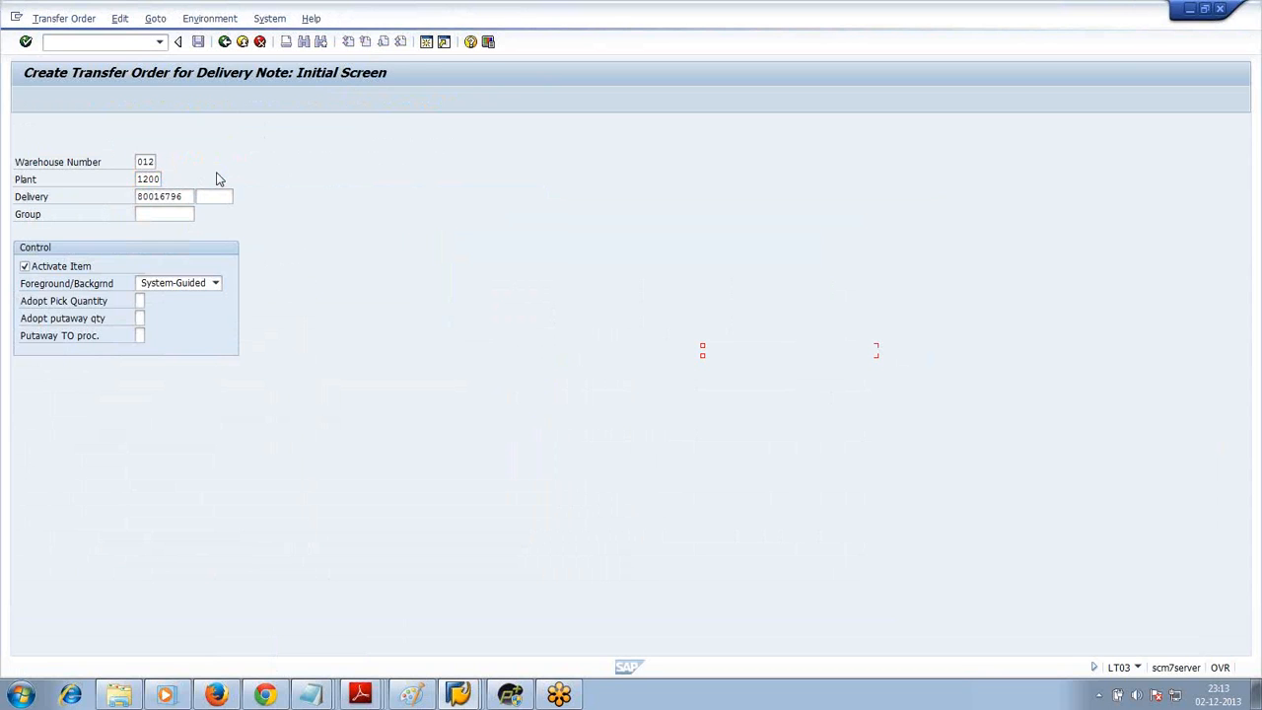
{"action": "key", "text": "Return"}
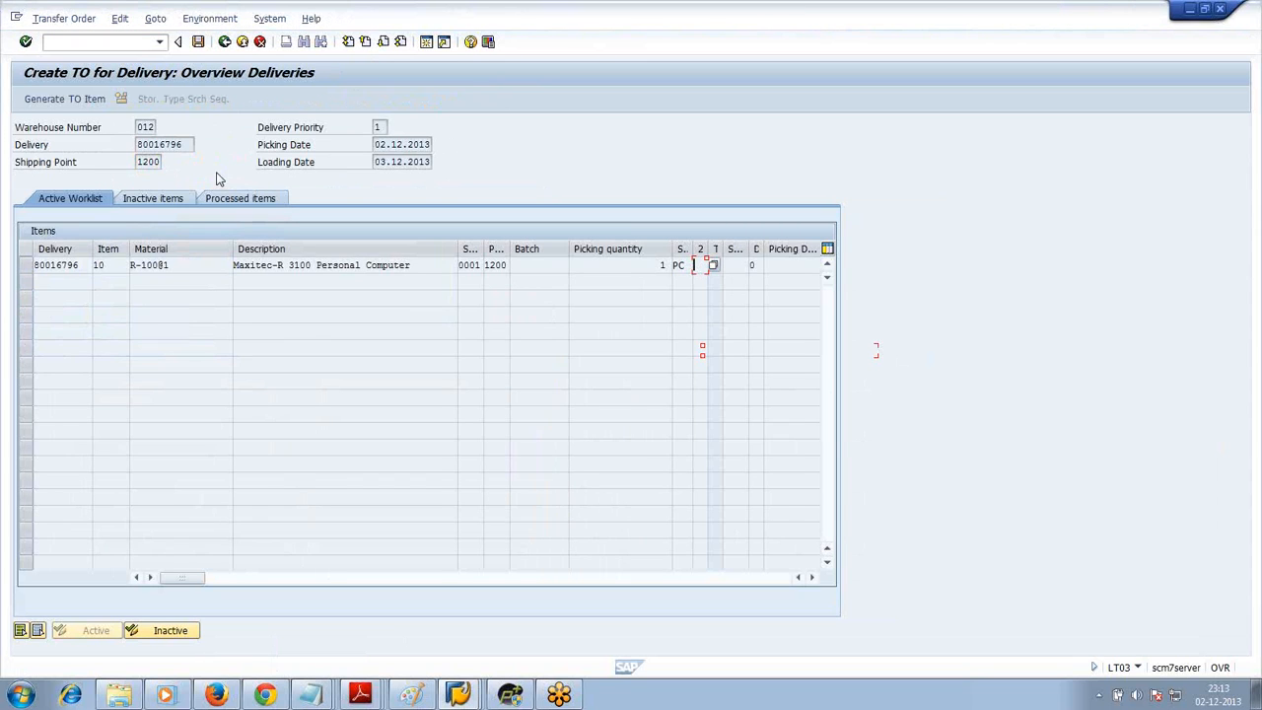
{"action": "left_click", "coordinate": [200, 51]}
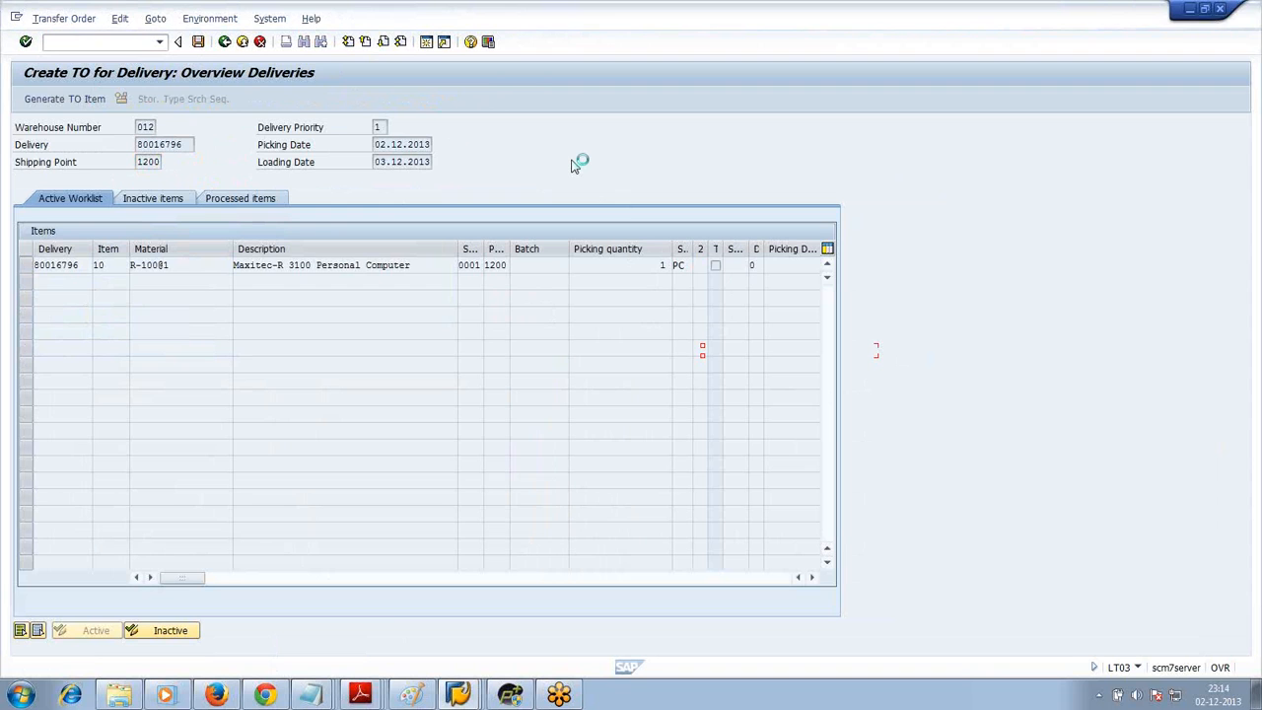
Switch to the Notepad document with the order and delivery numbers and add the line "(Picking, Post Goods Issue)" below them.
{"action": "left_click", "coordinate": [318, 700]}
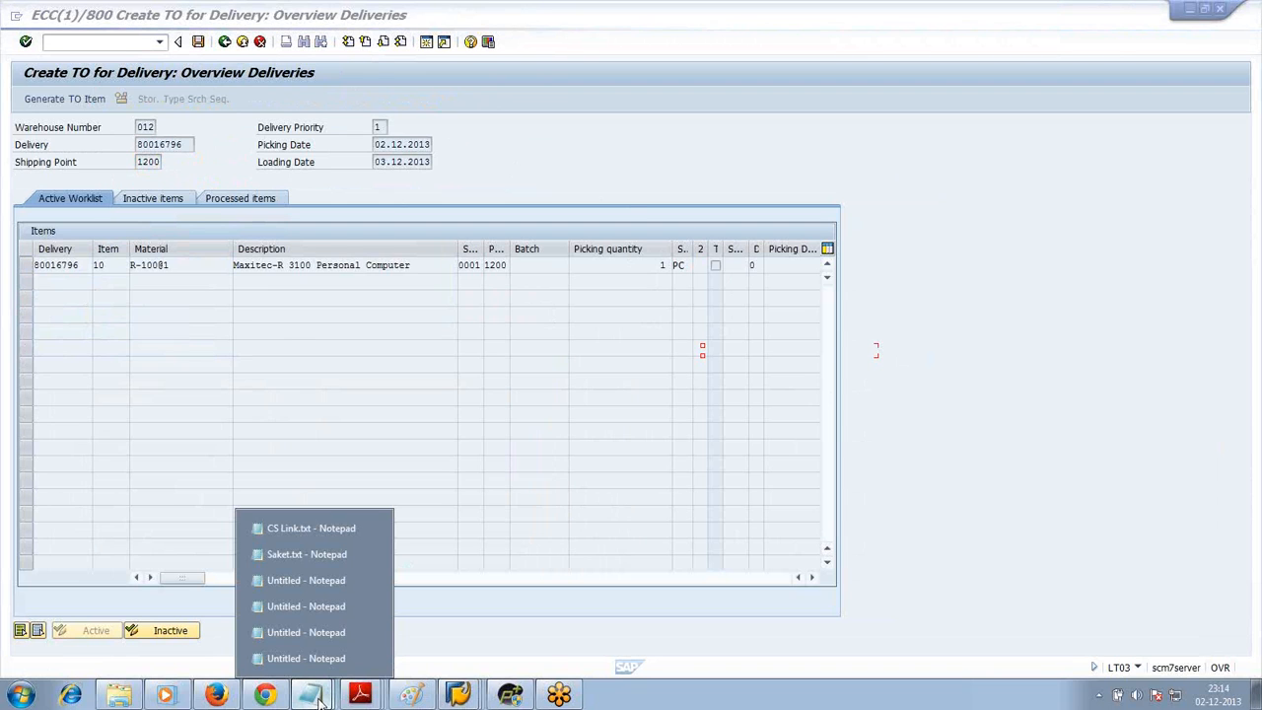
{"action": "left_click", "coordinate": [347, 658]}
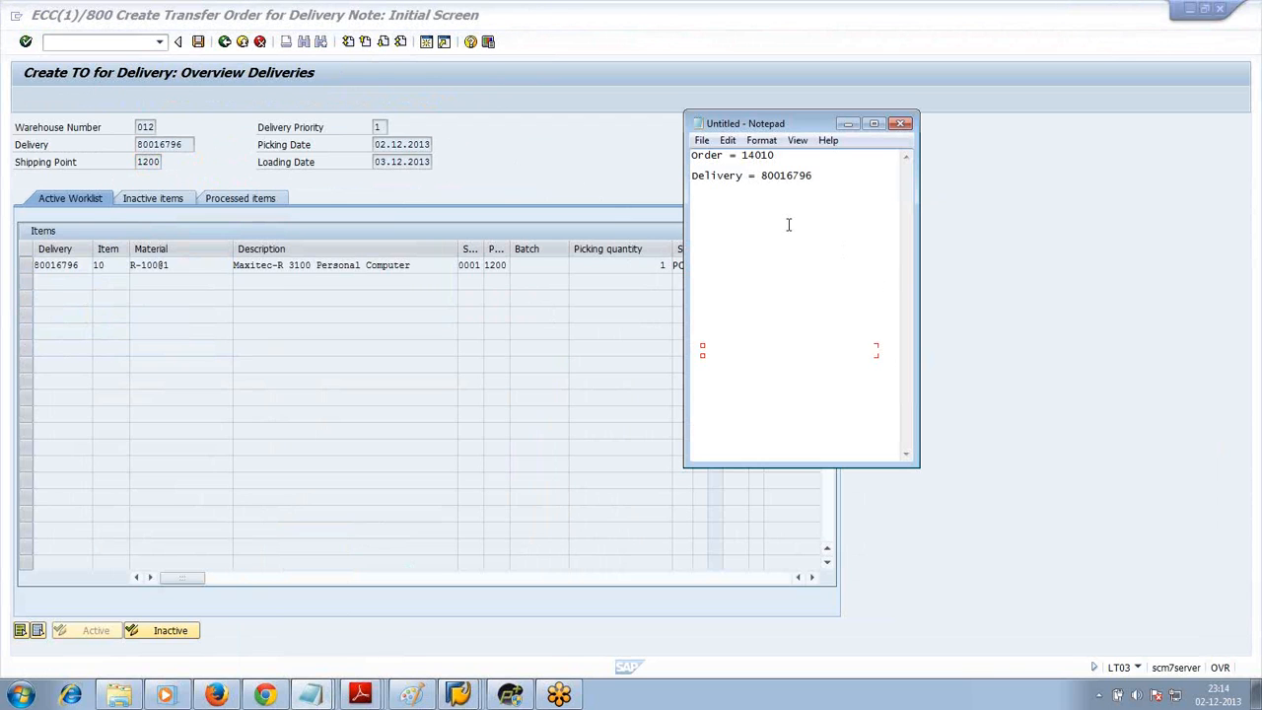
{"action": "type", "text": "(Picking, Pos"}
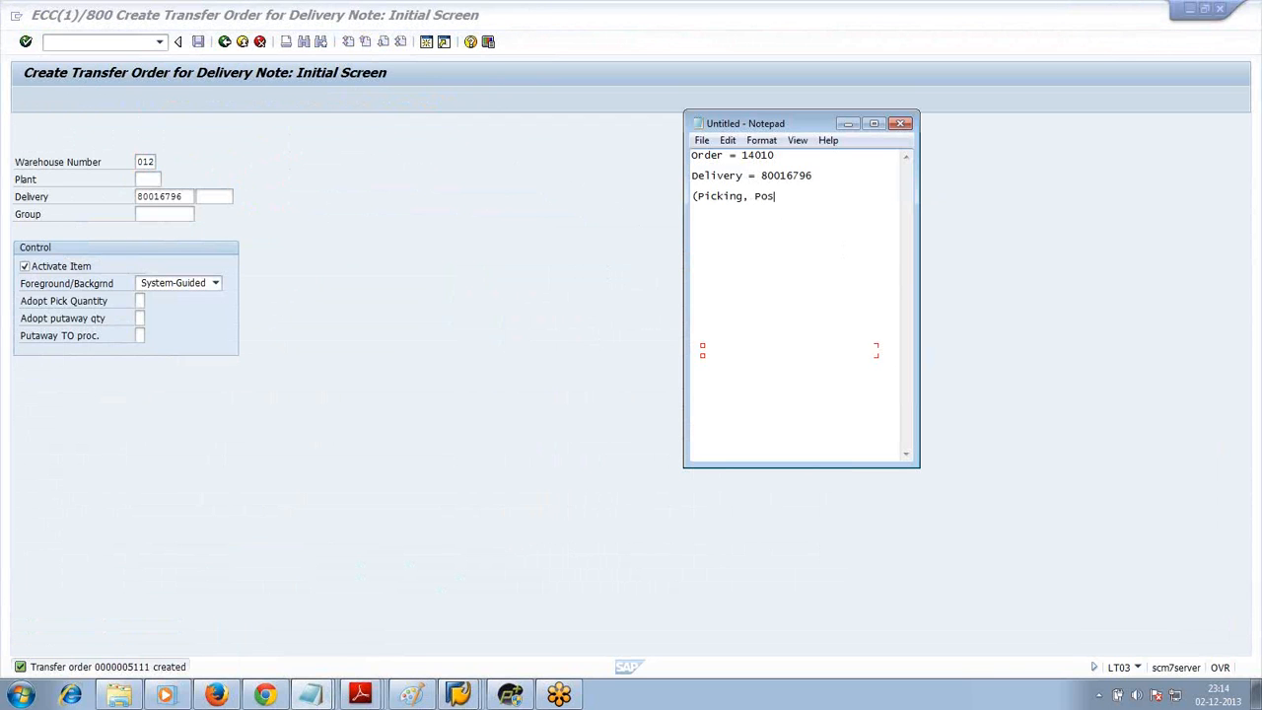
{"action": "type", "text": "t Goods Issue)"}
{"action": "left_click", "coordinate": [493, 419]}
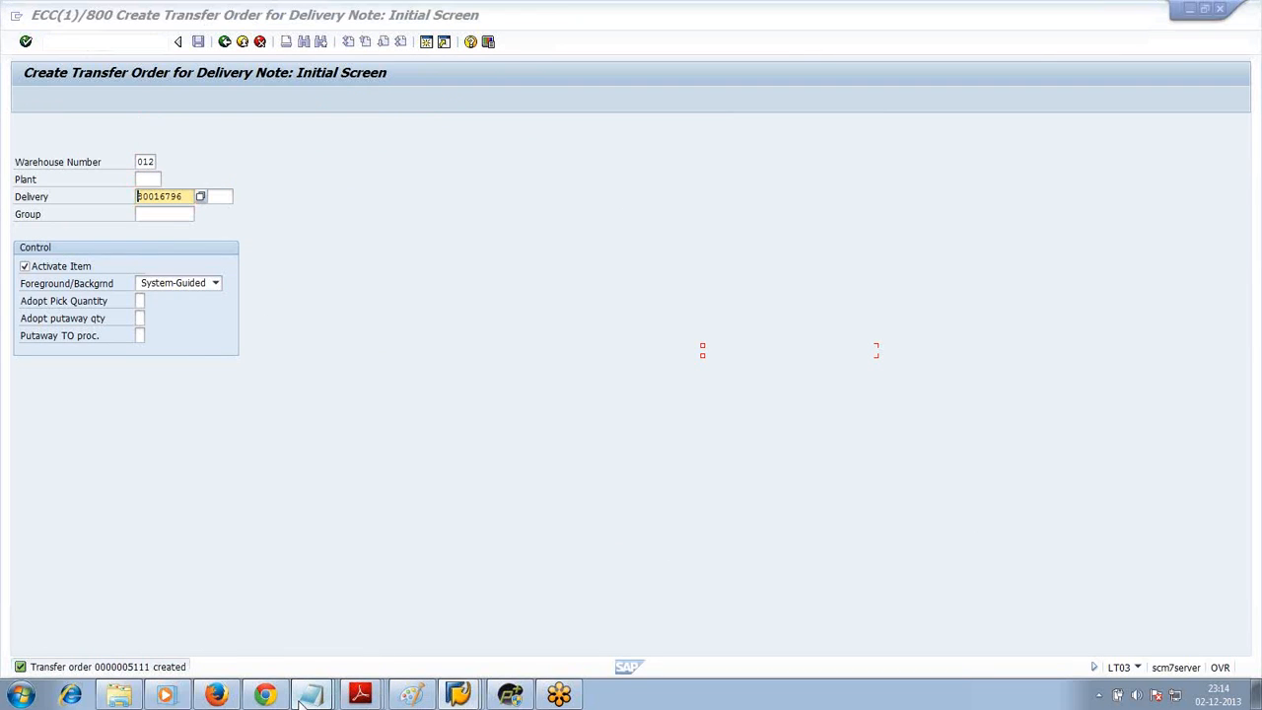
In the Notepad document, record the transfer order number as "(TO=...)" after Picking and put Post Goods Issue on its own line.
{"action": "left_click", "coordinate": [309, 695]}
{"action": "left_click", "coordinate": [749, 194]}
{"action": "key", "text": "BackSpace"}
{"action": "type", "text": "(TO"}
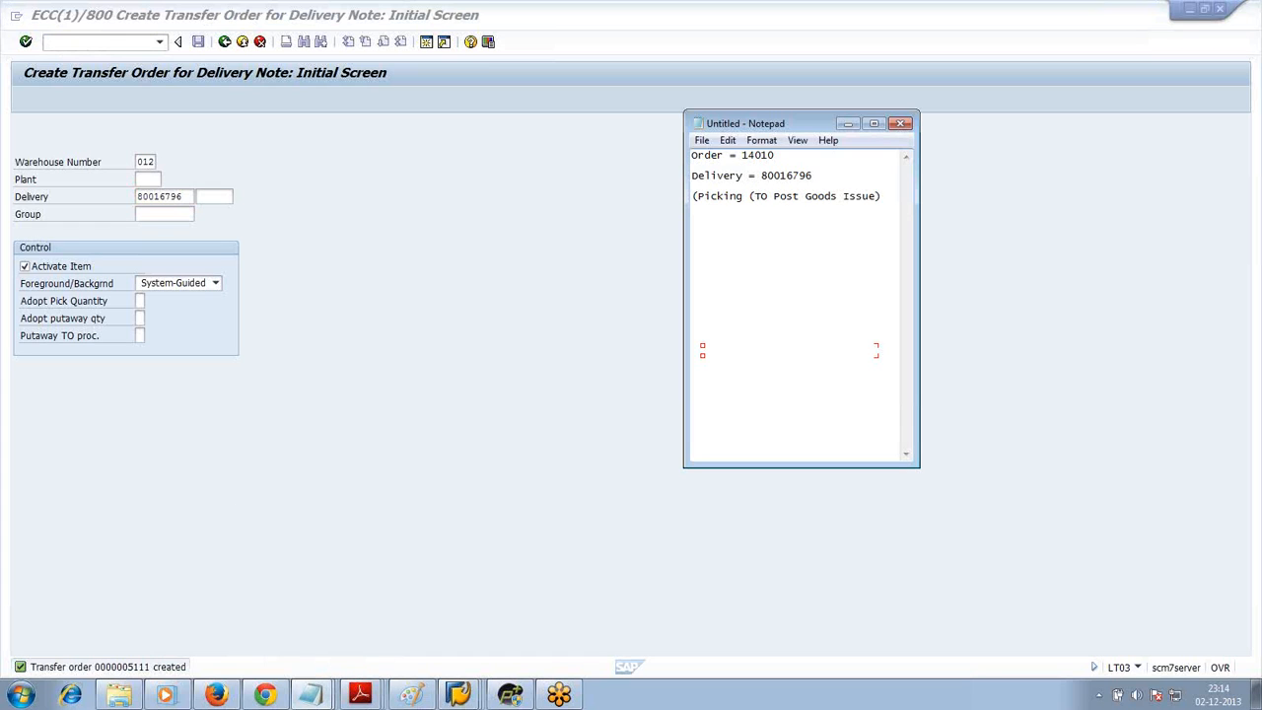
{"action": "type", "text": "=5111"}
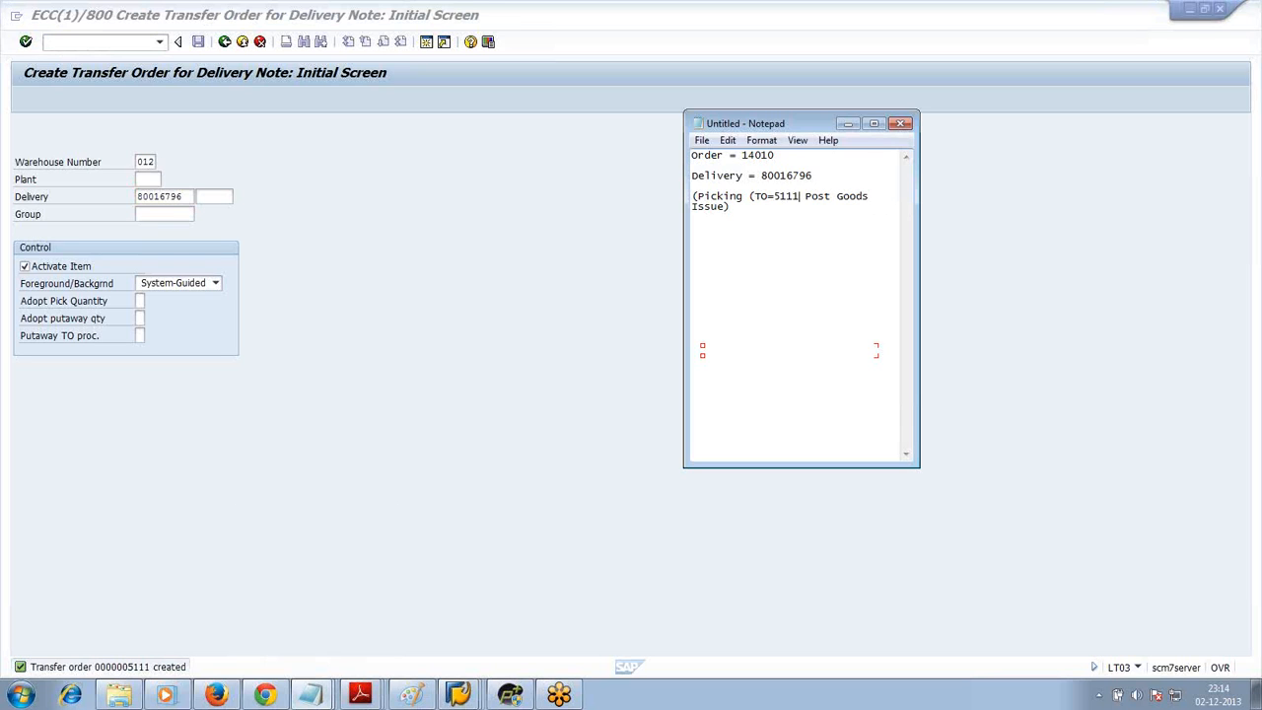
{"action": "type", "text": ")"}
{"action": "key", "text": "Return"}
{"action": "key", "text": "BackSpace"}
Select the delivery number in the notes, return to SAP, leave transfer order creation and open that delivery for changing with transaction VL02N.
{"action": "left_click", "coordinate": [817, 177]}
{"action": "left_click_drag", "start_coordinate": [817, 177], "coordinate": [758, 180]}
{"action": "left_click", "coordinate": [464, 257]}
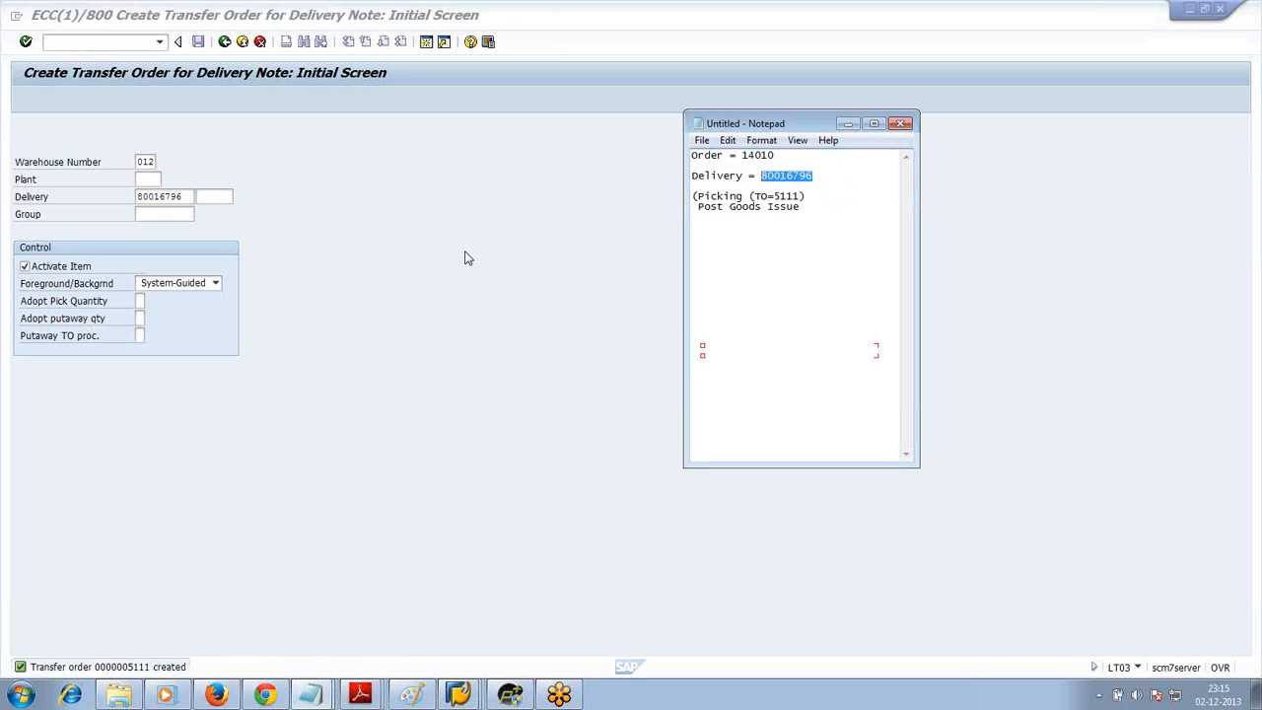
{"action": "left_click", "coordinate": [224, 45]}
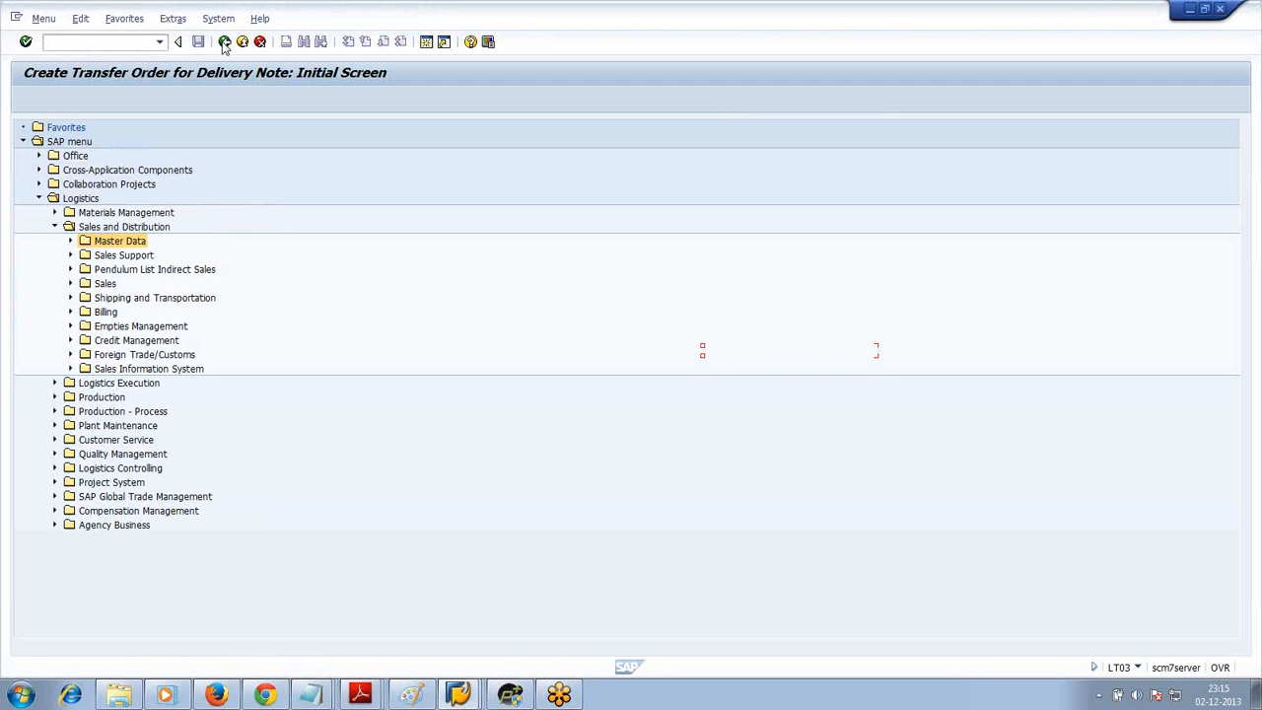
{"action": "left_click", "coordinate": [112, 47]}
{"action": "type", "text": "vl02n"}
{"action": "key", "text": "Return"}
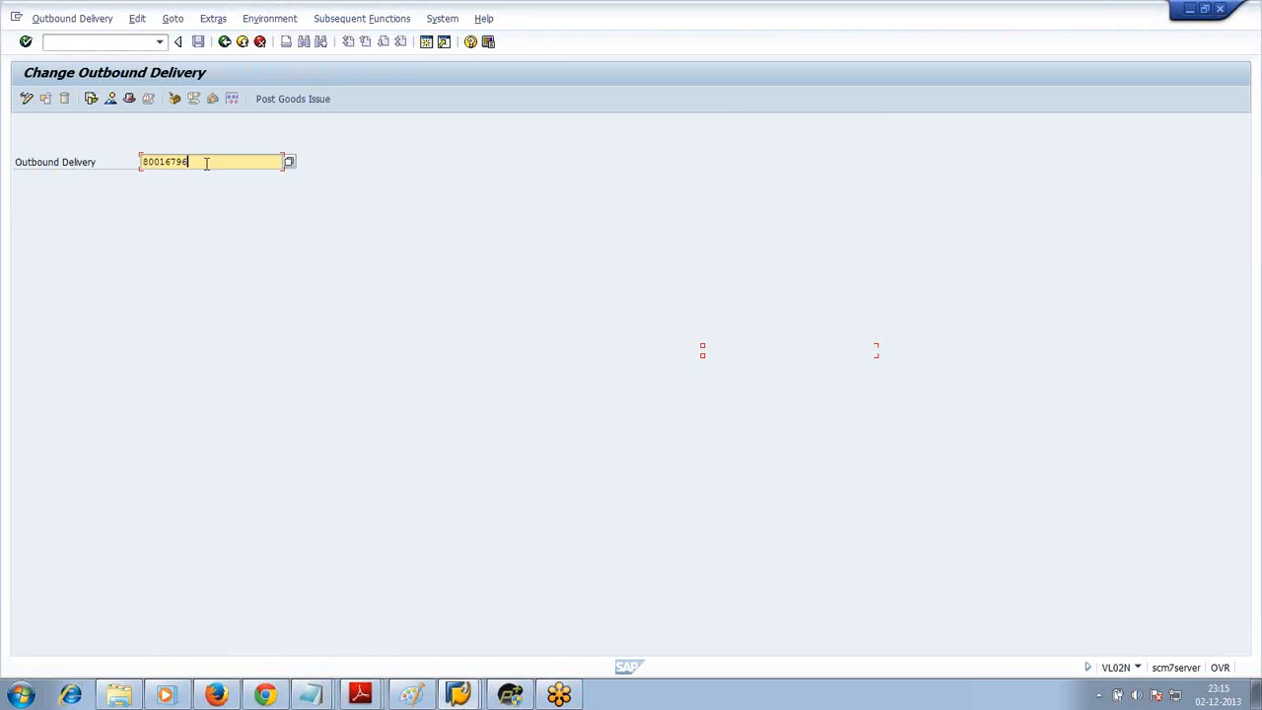
{"action": "key", "text": "Return"}
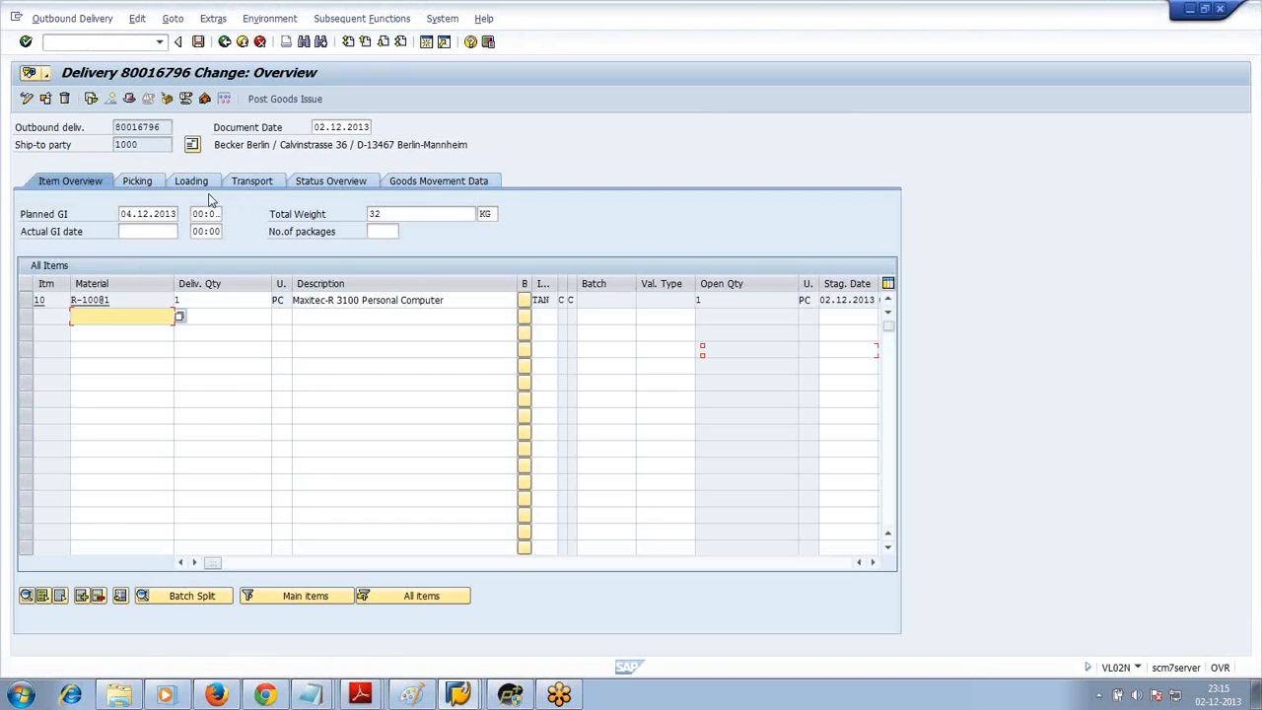
Check the delivery quantity and picked quantity of item 10 in the delivery's picking data.
{"action": "left_click", "coordinate": [138, 181]}
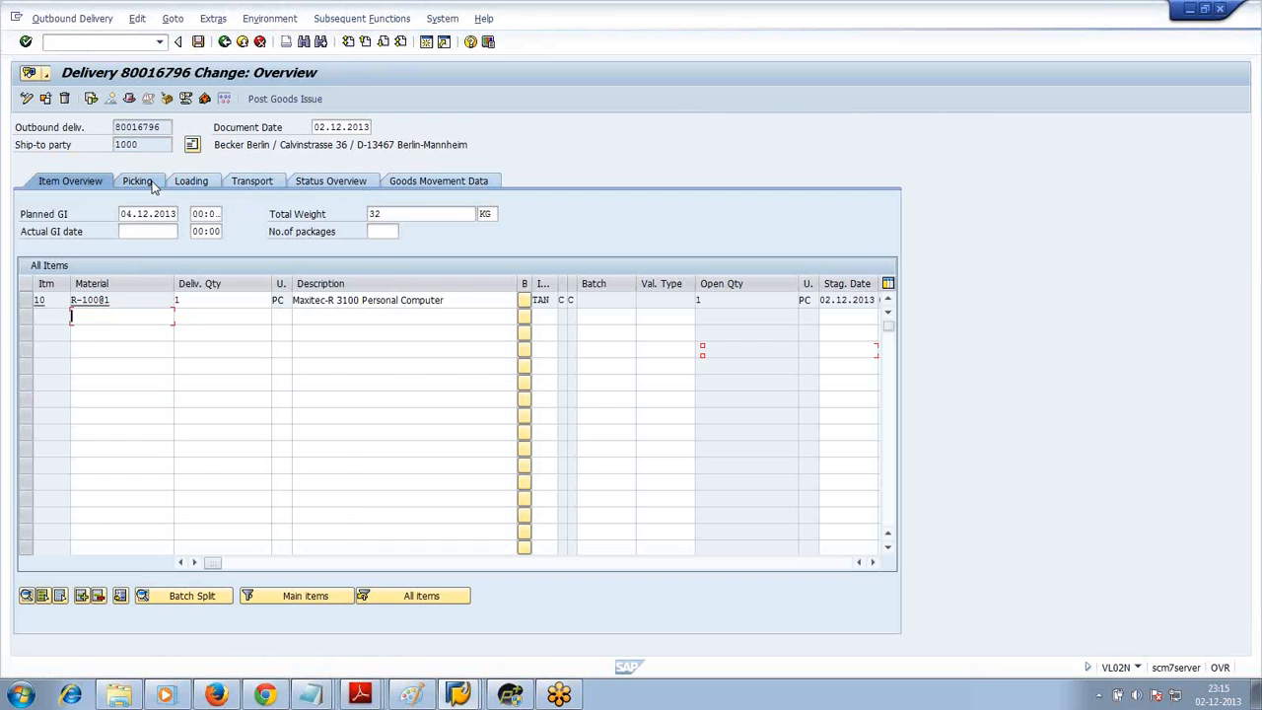
{"action": "left_click", "coordinate": [153, 185]}
{"action": "left_click", "coordinate": [253, 300]}
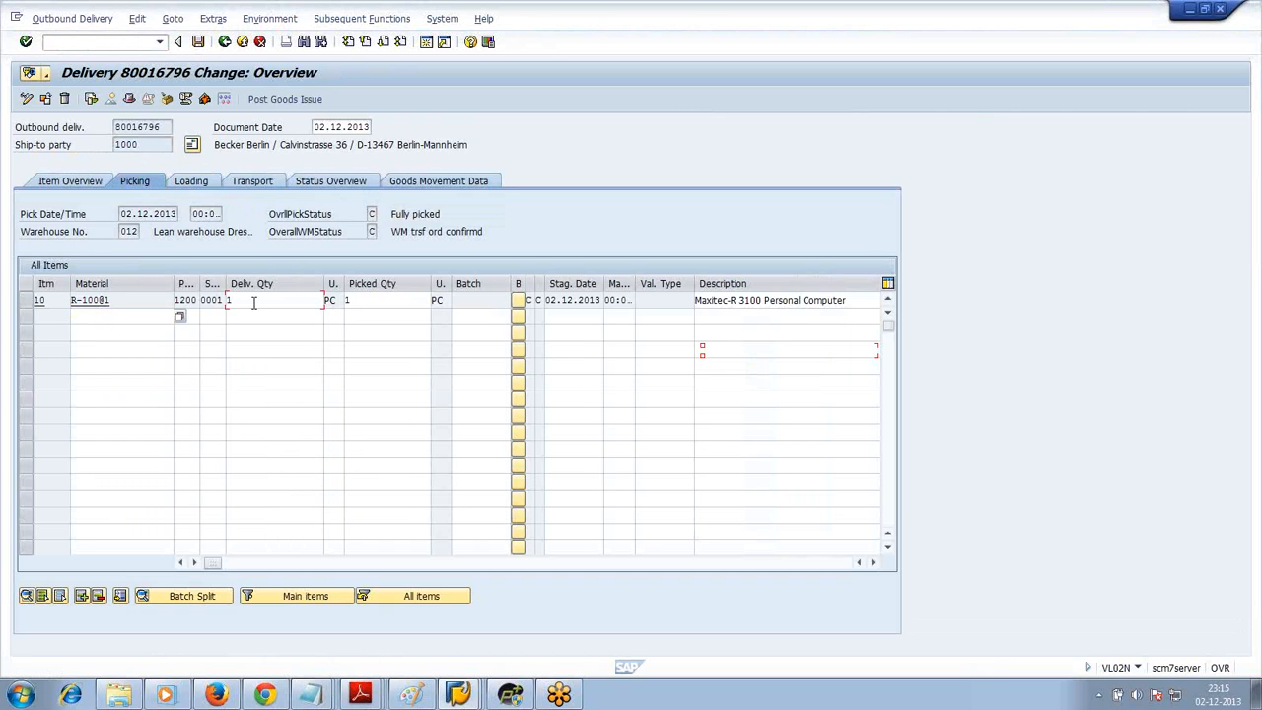
{"action": "left_click", "coordinate": [353, 300]}
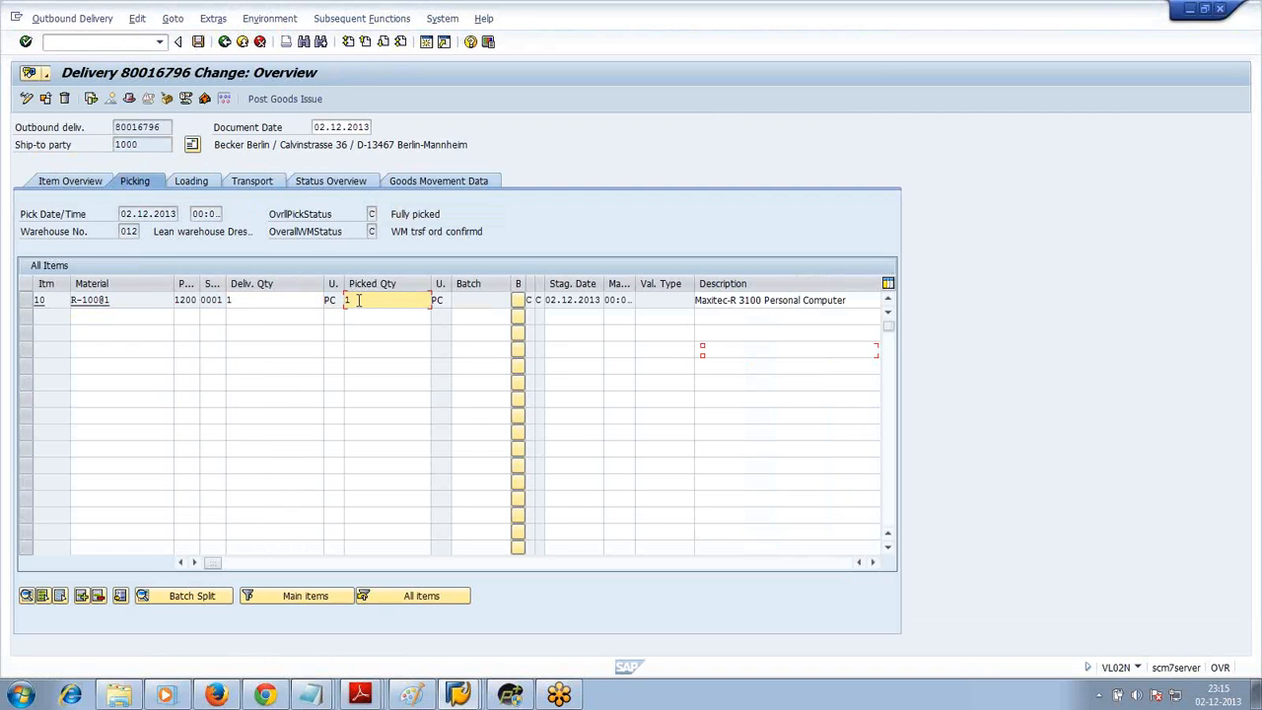
Examine the delivery's status overview, widening item 10's goods movement status column and viewing the list of its possible values.
{"action": "left_click", "coordinate": [341, 187]}
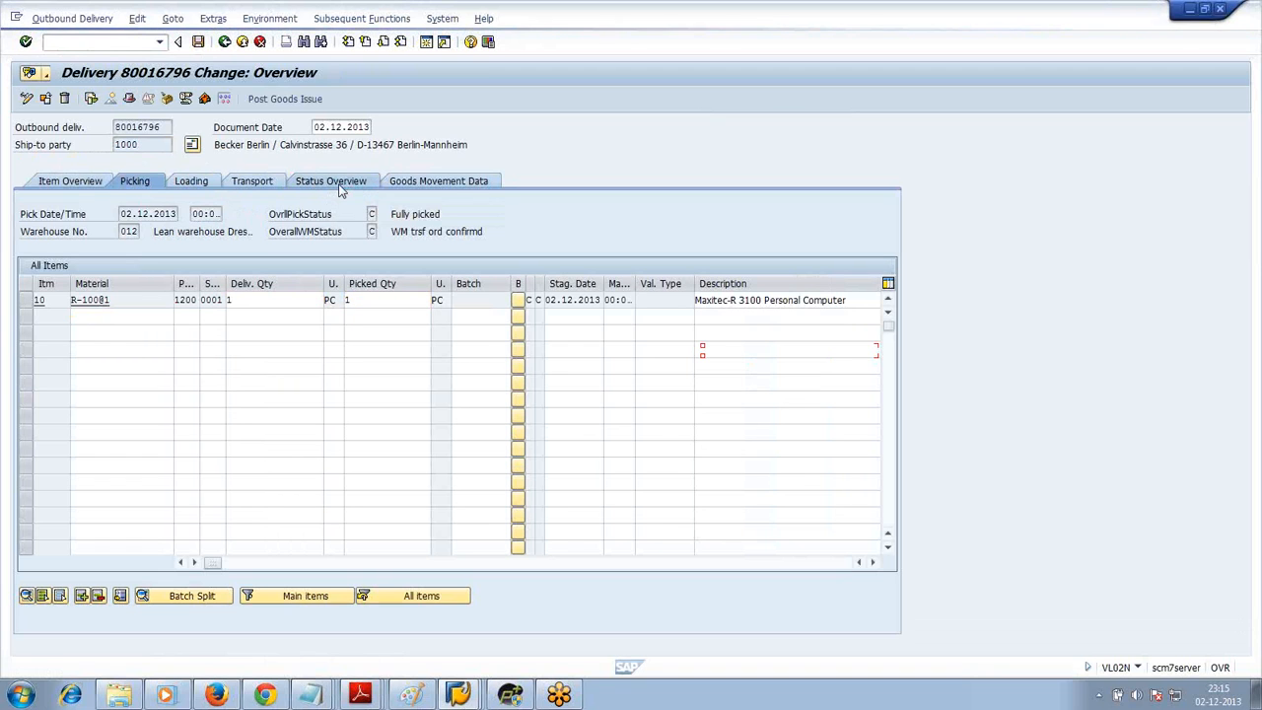
{"action": "left_click", "coordinate": [331, 181]}
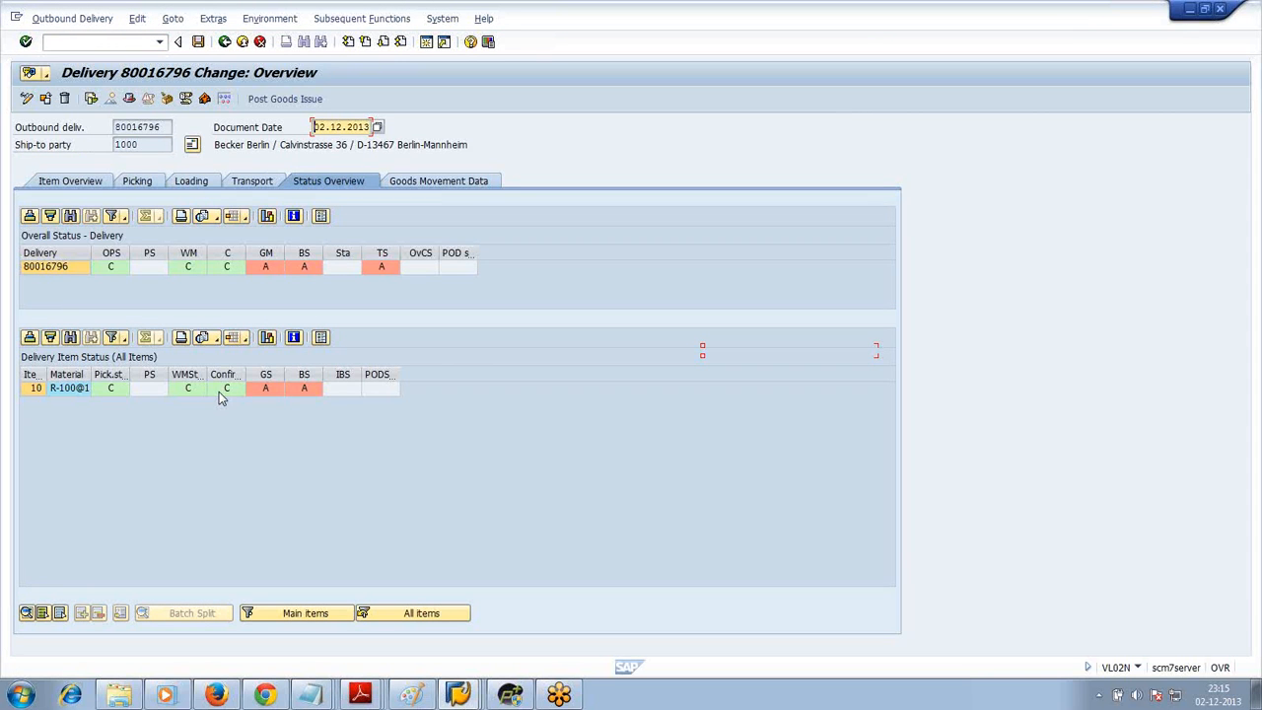
{"action": "left_click", "coordinate": [283, 373]}
{"action": "left_click_drag", "start_coordinate": [283, 374], "coordinate": [330, 374]}
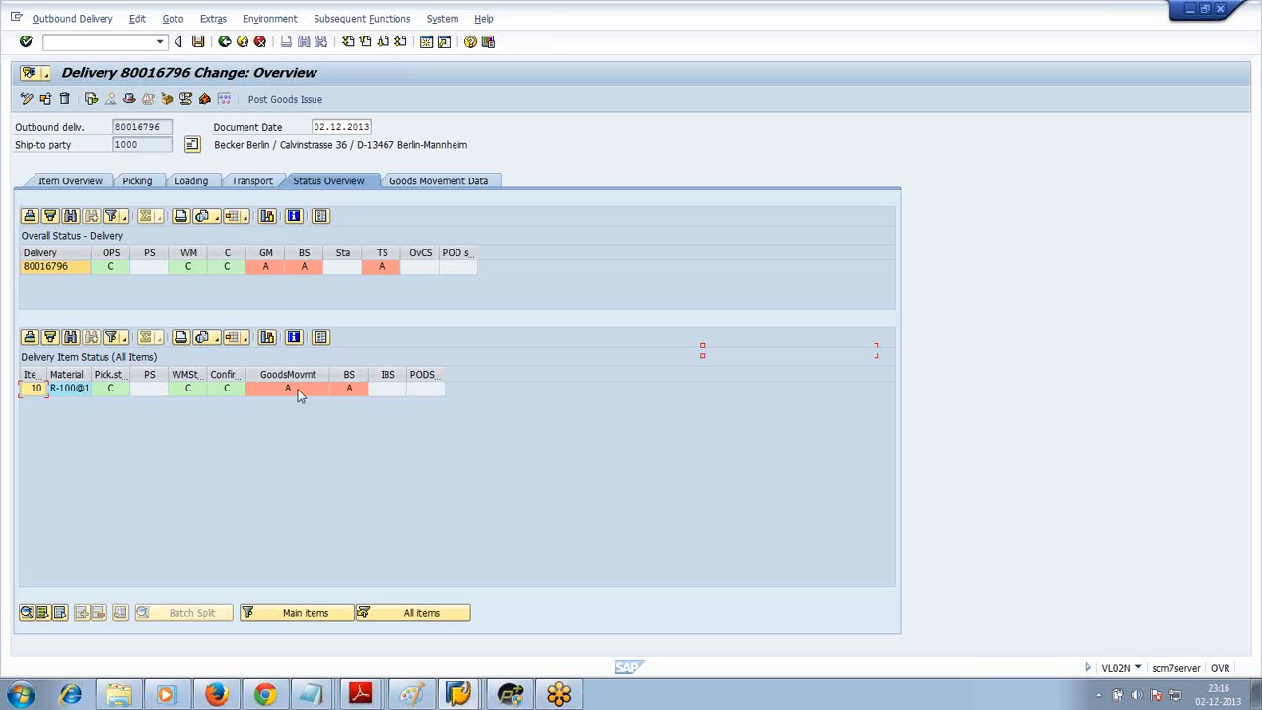
{"action": "left_click", "coordinate": [324, 391]}
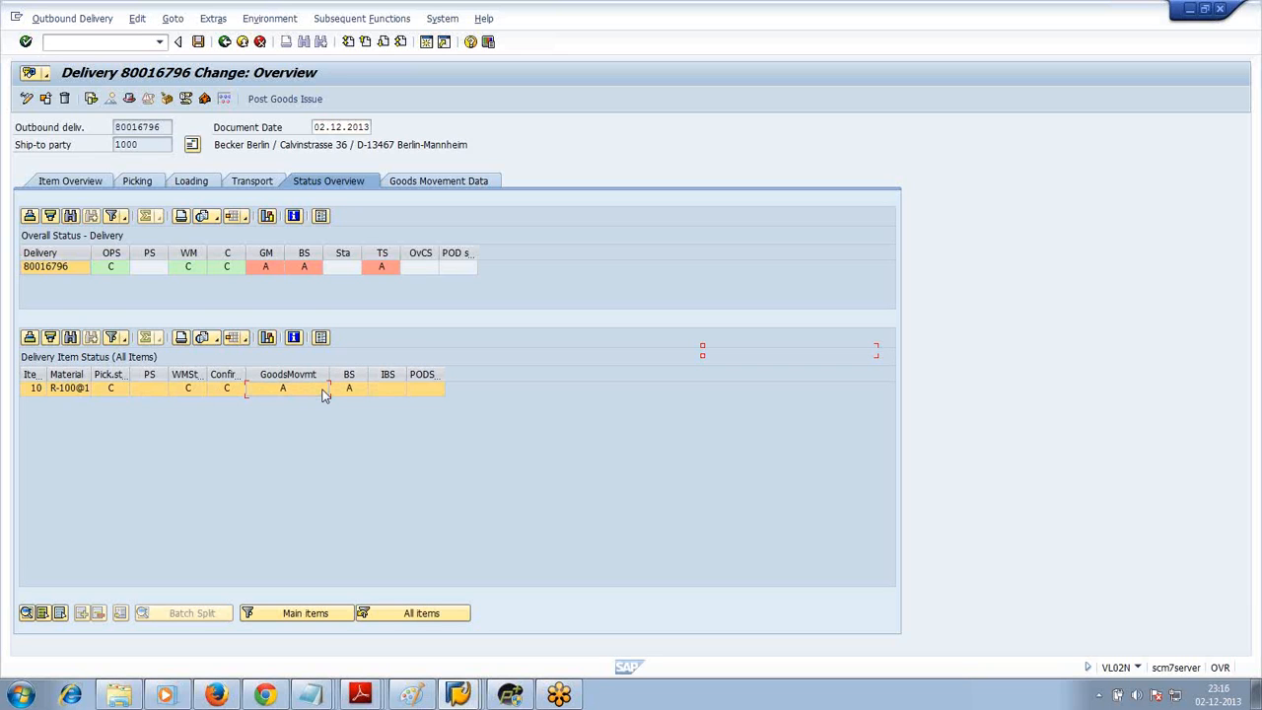
{"action": "key", "text": "F1"}
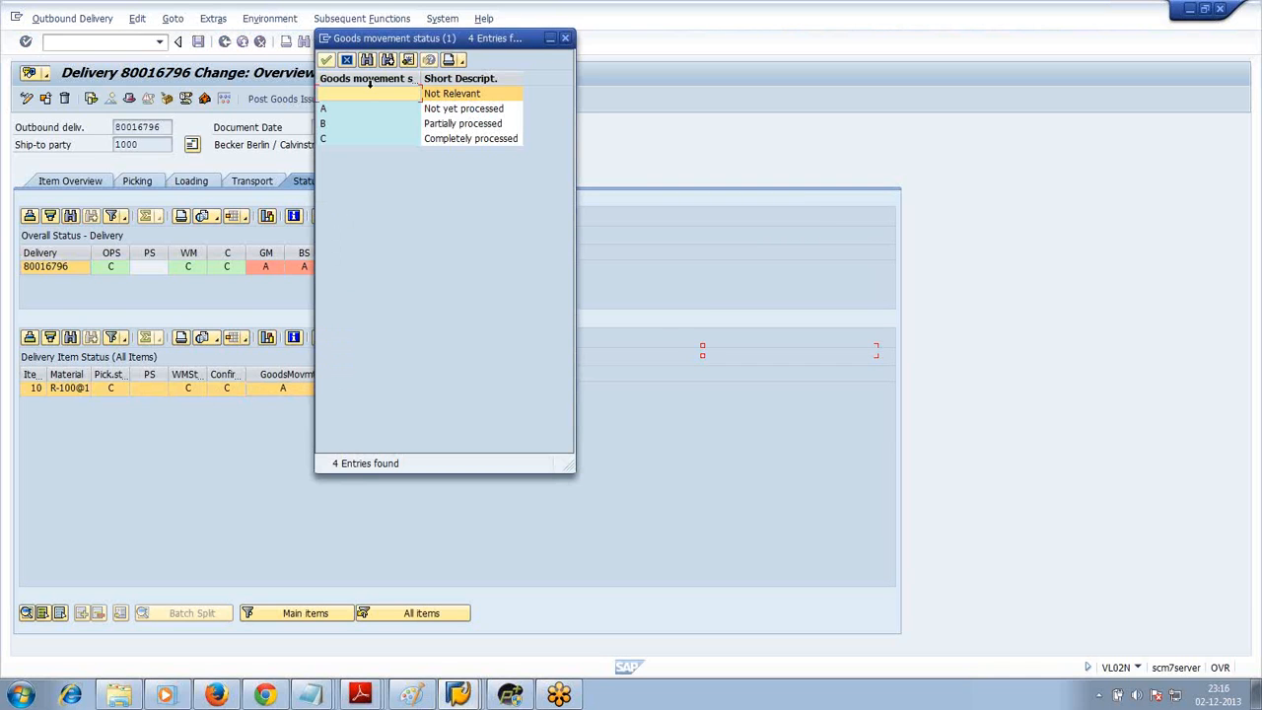
{"action": "left_click", "coordinate": [347, 60]}
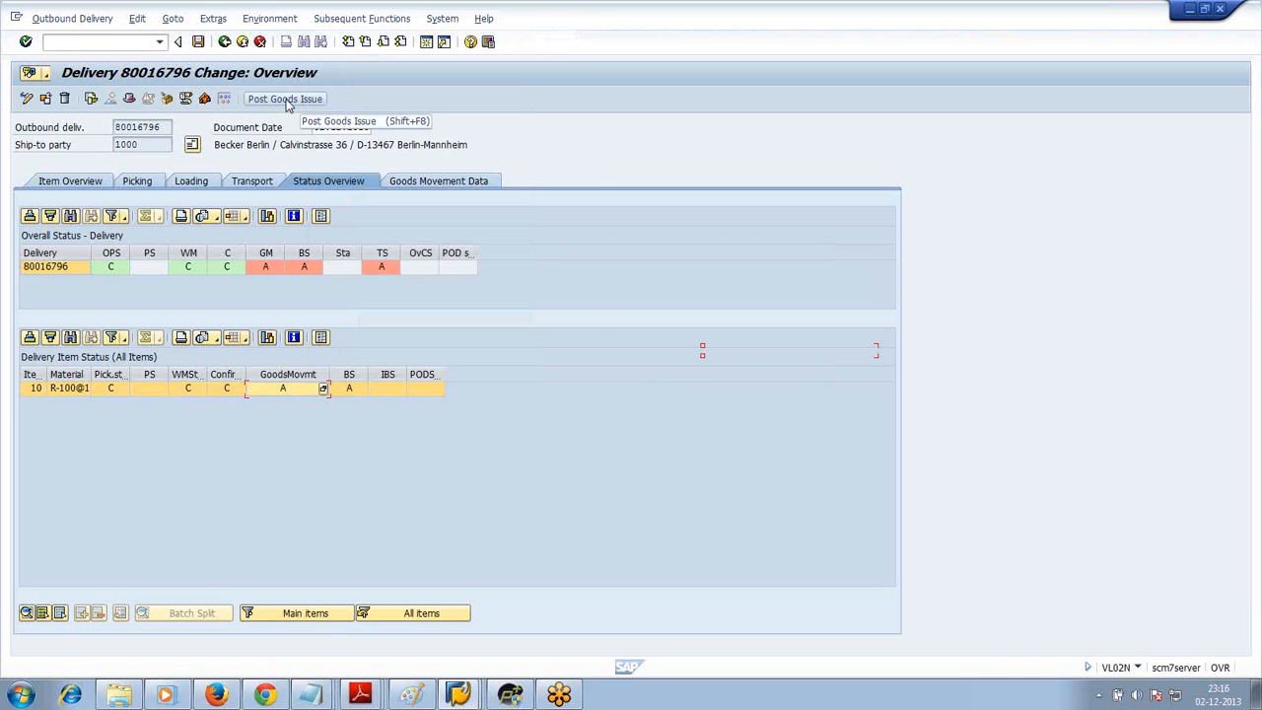
Try to post the goods issue for the delivery, then leave the goods movement log.
{"action": "left_click", "coordinate": [285, 103]}
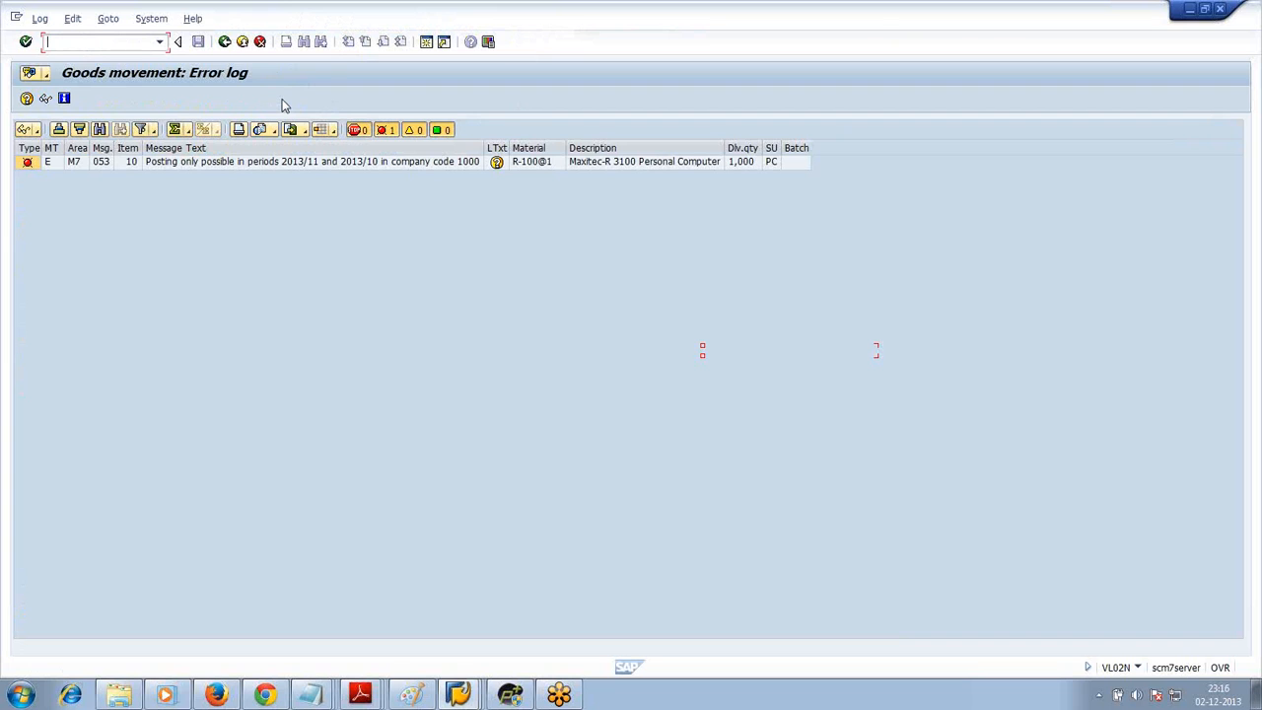
{"action": "left_click", "coordinate": [225, 43]}
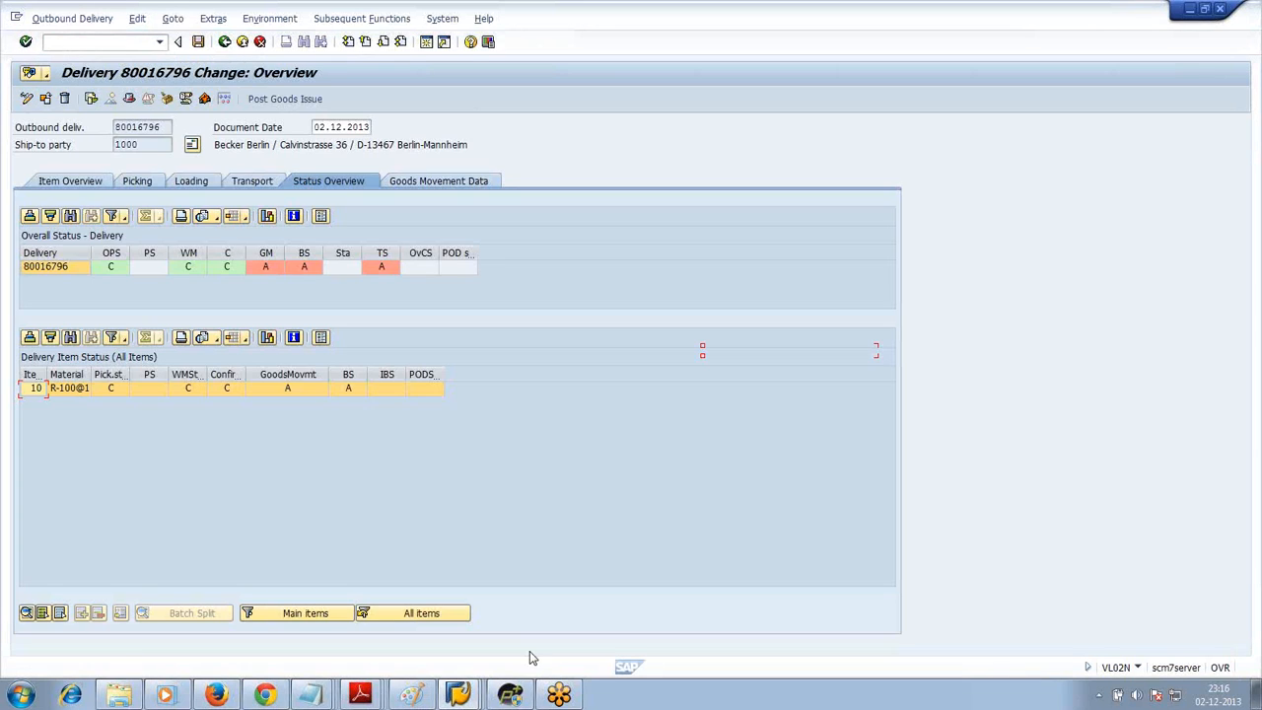
{"action": "left_click", "coordinate": [314, 695]}
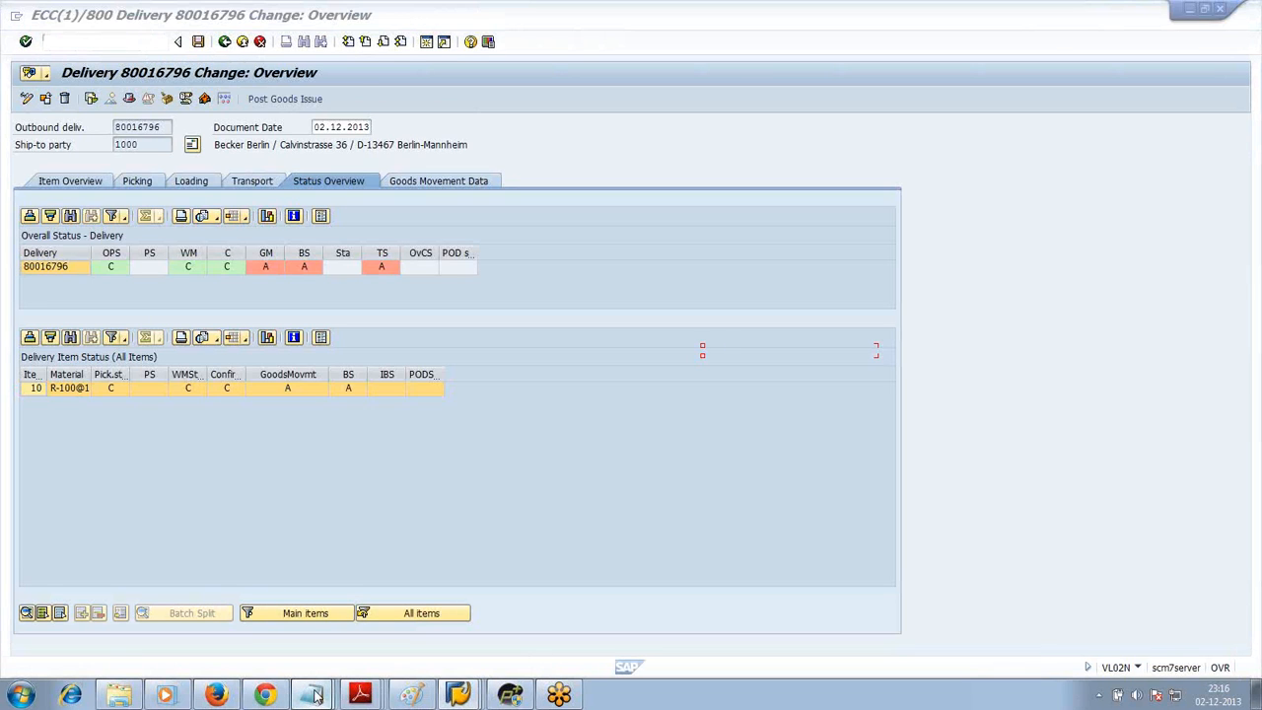
{"action": "left_click", "coordinate": [313, 695]}
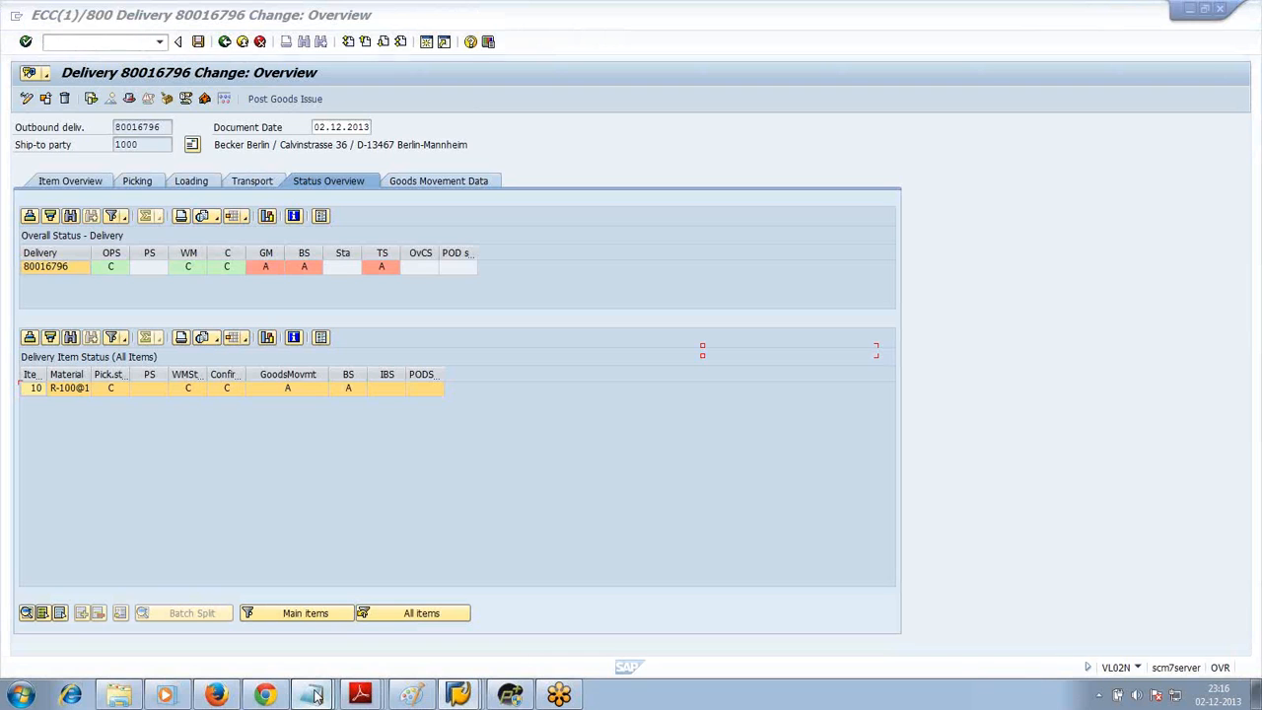
{"action": "left_click", "coordinate": [619, 388]}
Open a new SAP session and try to run transaction MRPV.
{"action": "left_click", "coordinate": [426, 43]}
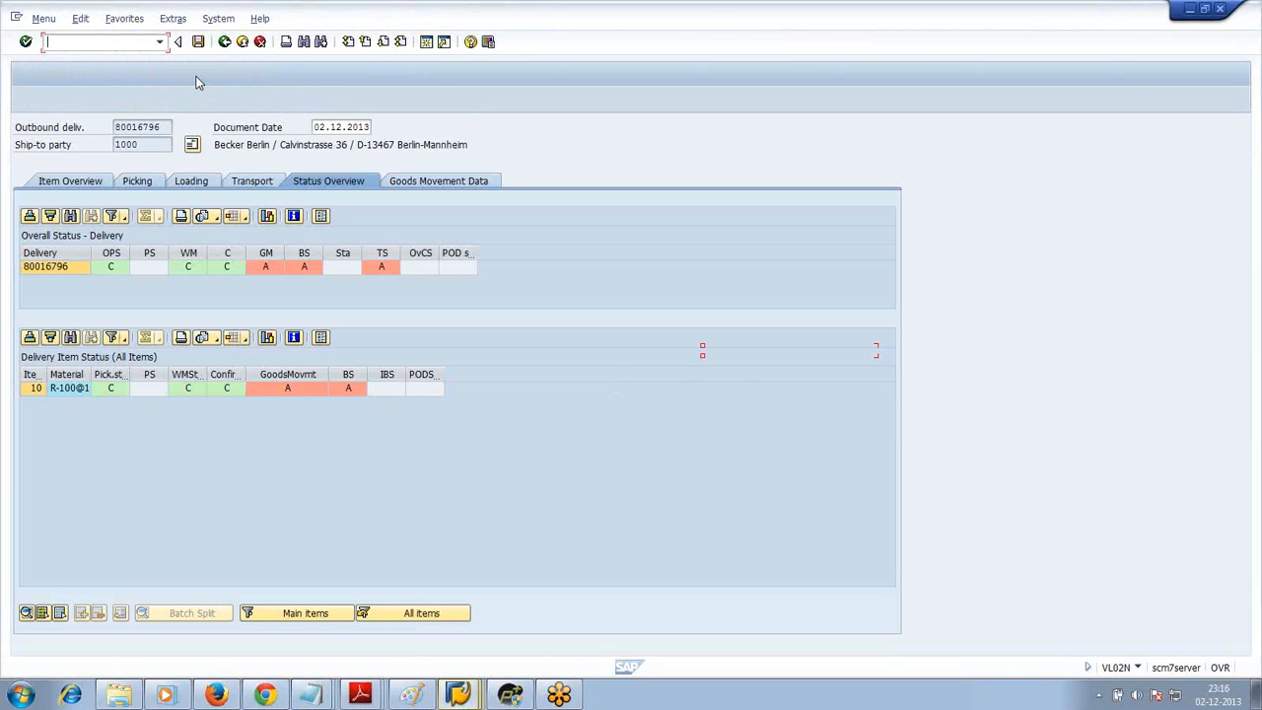
{"action": "type", "text": "mrpv"}
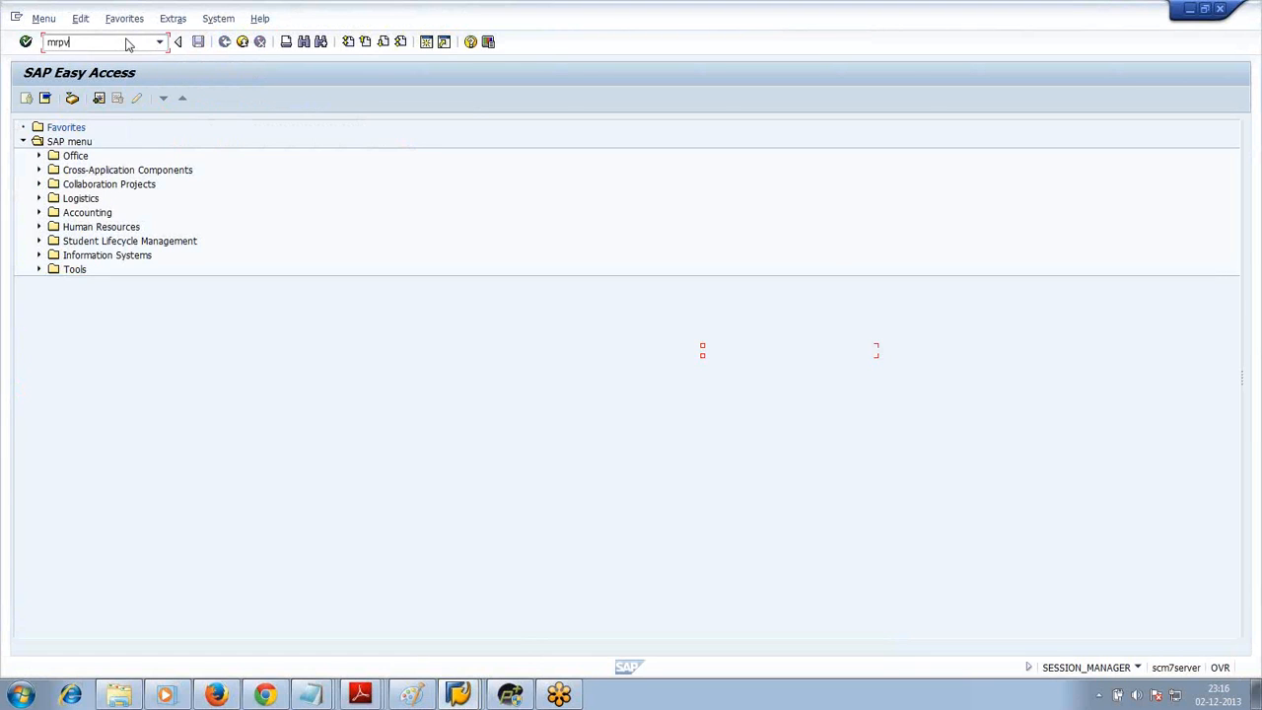
{"action": "key", "text": "Return"}
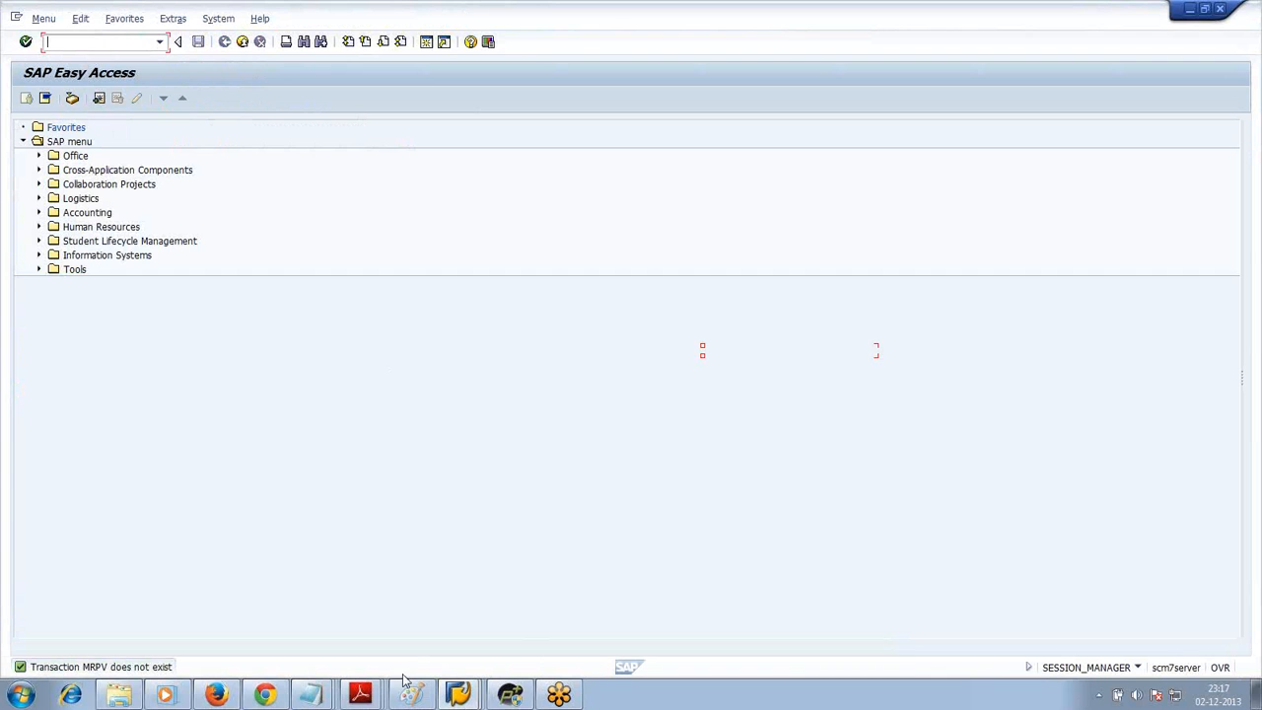
Switch back to the session with the outbound delivery open for changing and try to post its goods issue again.
{"action": "left_click", "coordinate": [458, 698]}
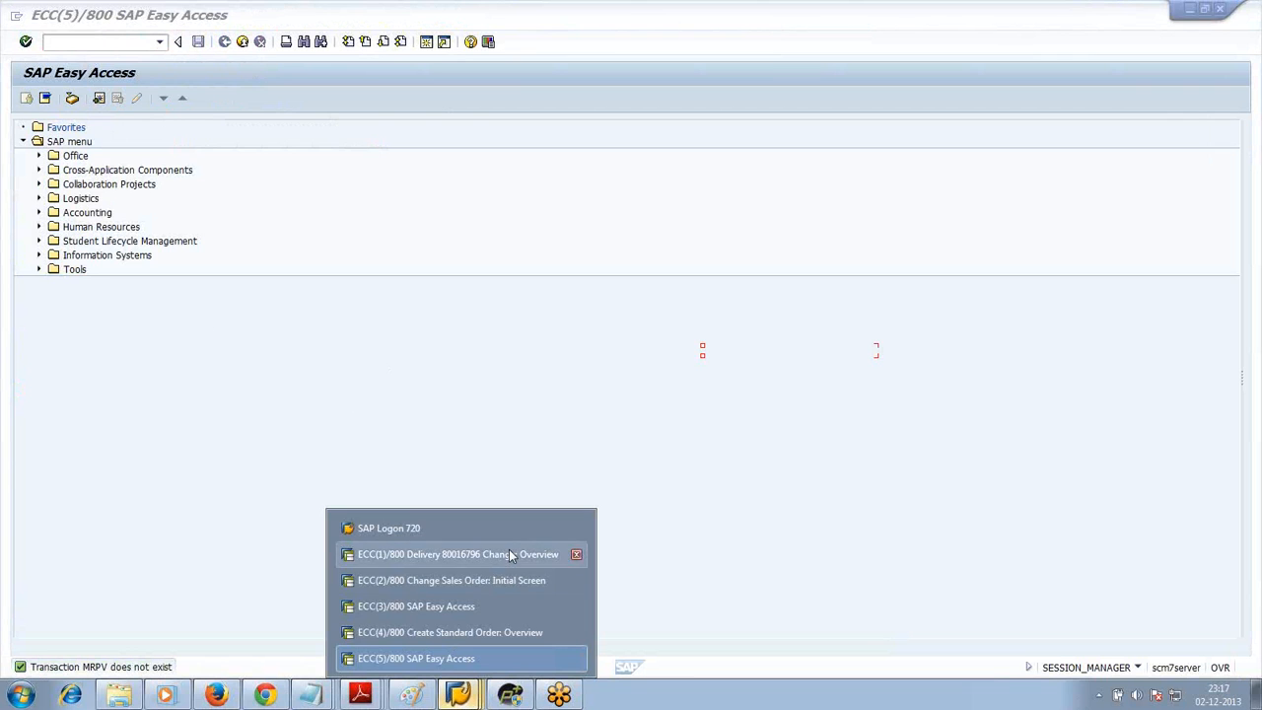
{"action": "left_click", "coordinate": [509, 552]}
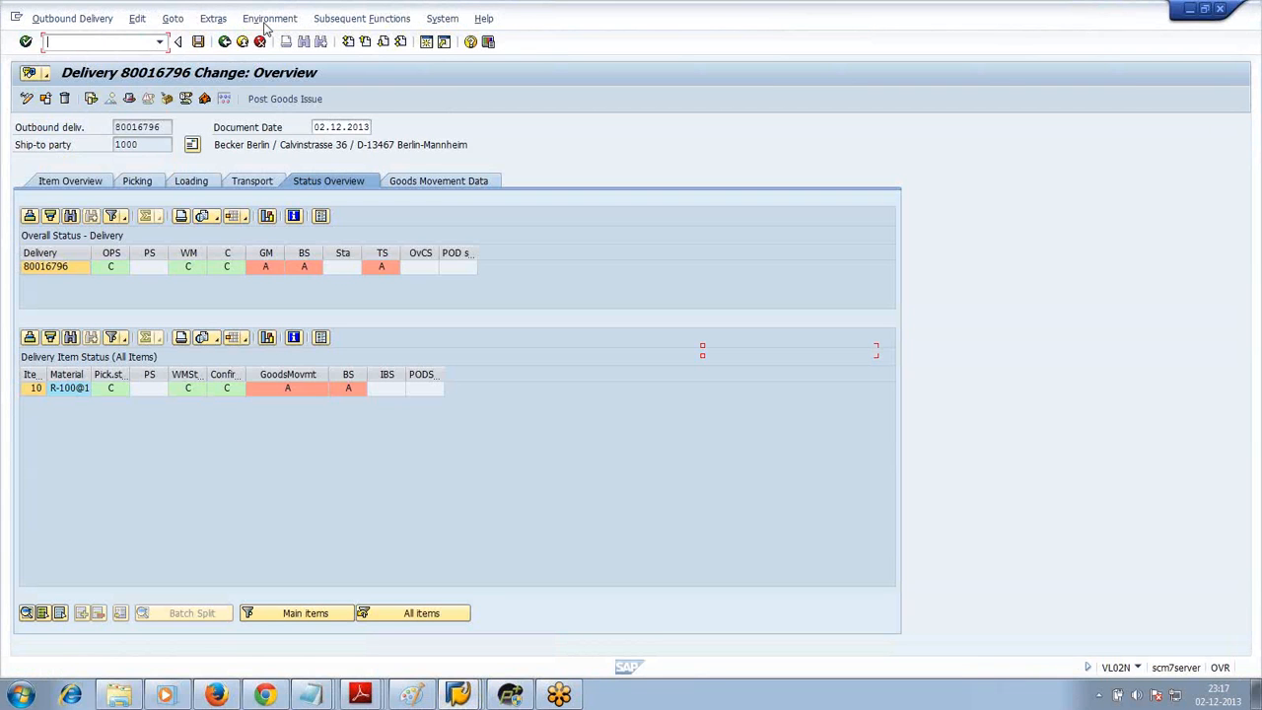
{"action": "left_click", "coordinate": [291, 101]}
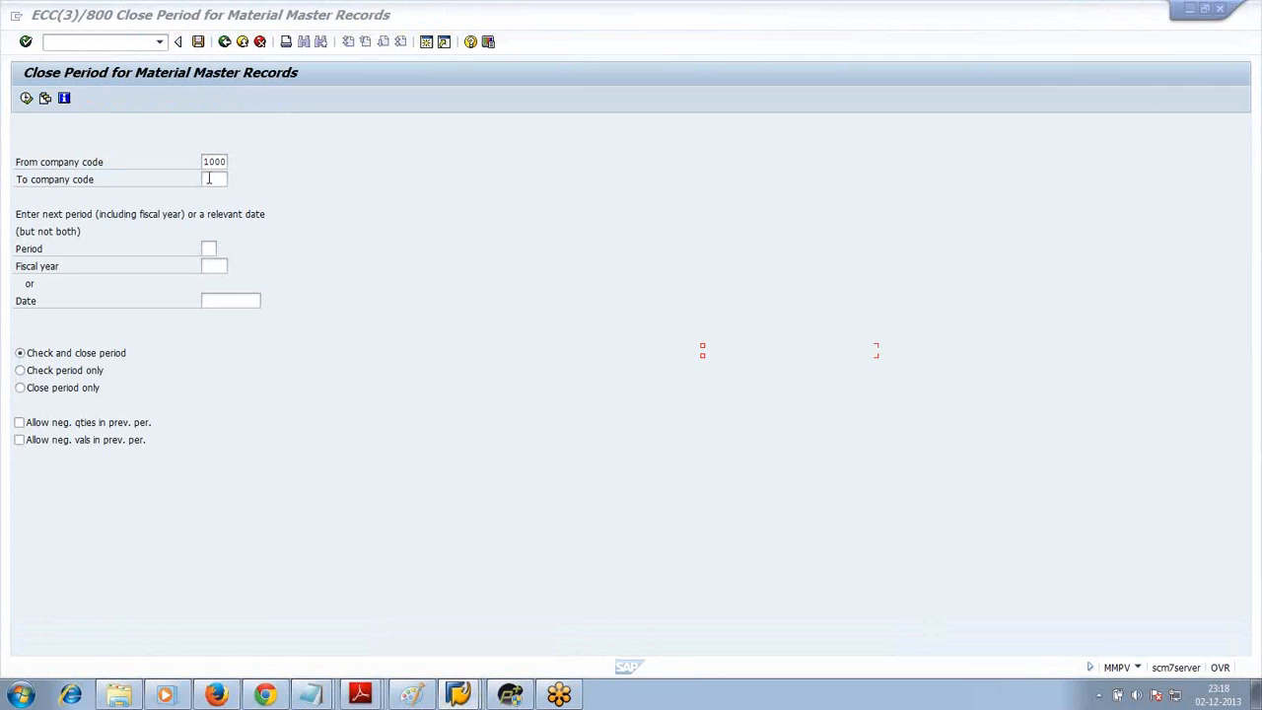
Check and close the material master period for company codes 1000 to 1000 with period 12 and fiscal year 2013, and leave the log.
{"action": "left_click", "coordinate": [209, 178]}
{"action": "type", "text": "1000"}
{"action": "left_click", "coordinate": [208, 249]}
{"action": "type", "text": "11"}
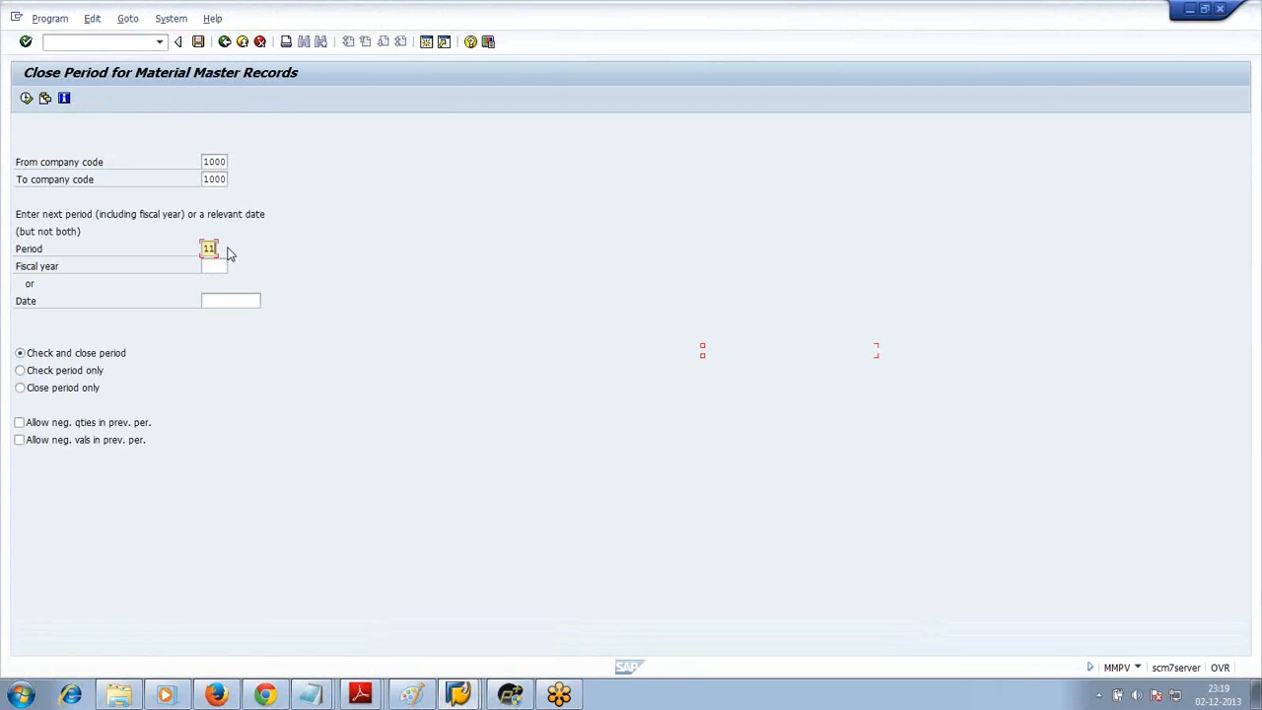
{"action": "type", "text": "2"}
{"action": "left_click", "coordinate": [214, 264]}
{"action": "type", "text": "20132013"}
{"action": "left_click", "coordinate": [27, 98]}
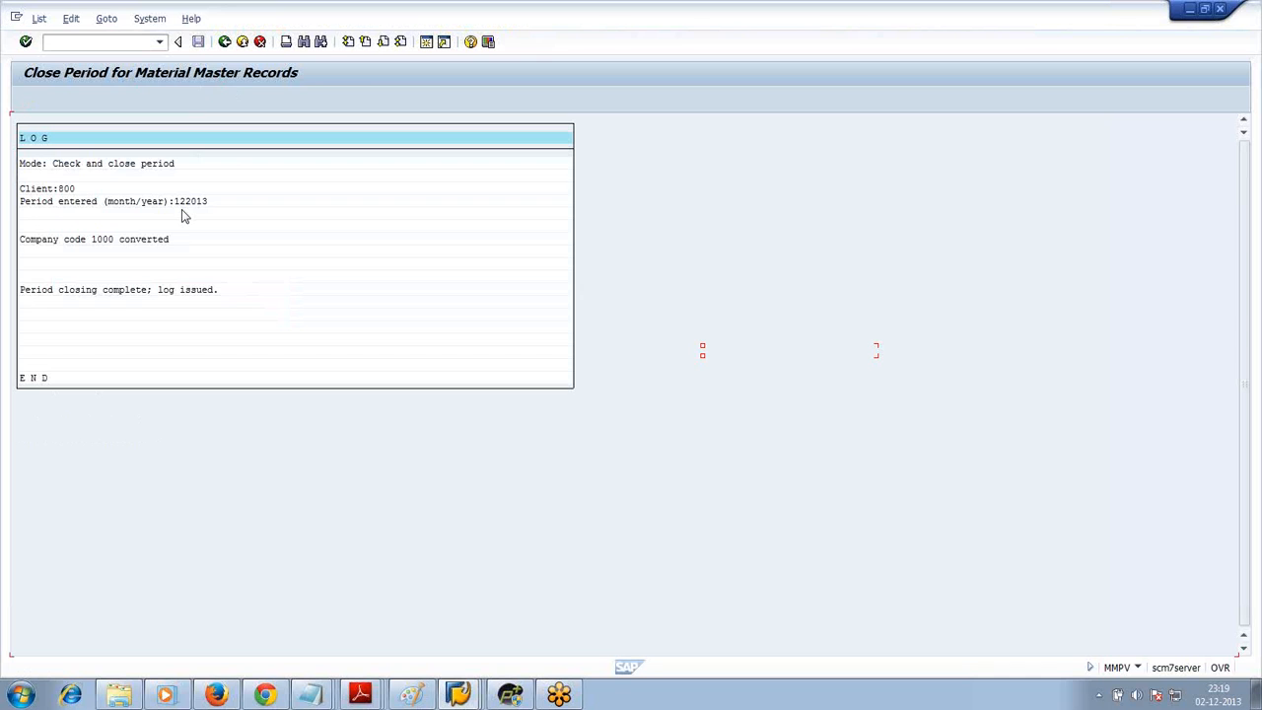
{"action": "left_click", "coordinate": [225, 42]}
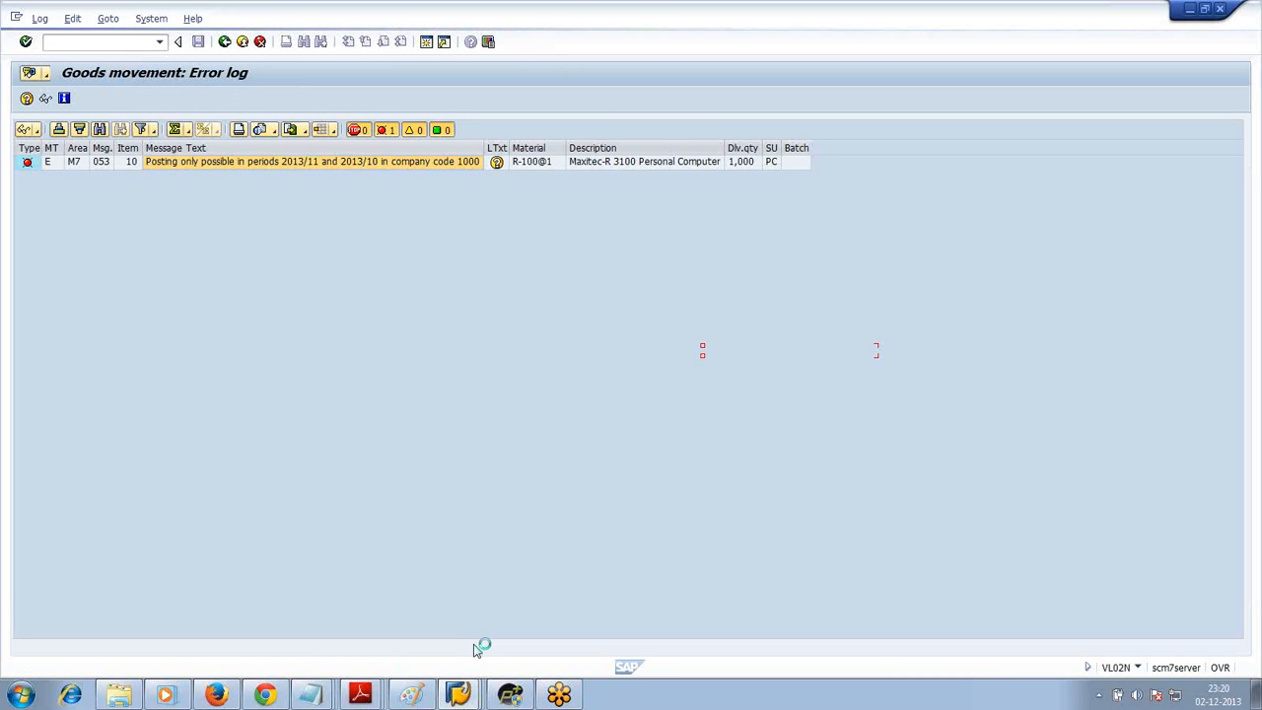
Switch to the session with the outbound delivery open for changing and post its goods issue.
{"action": "key", "text": "alt+Tab"}
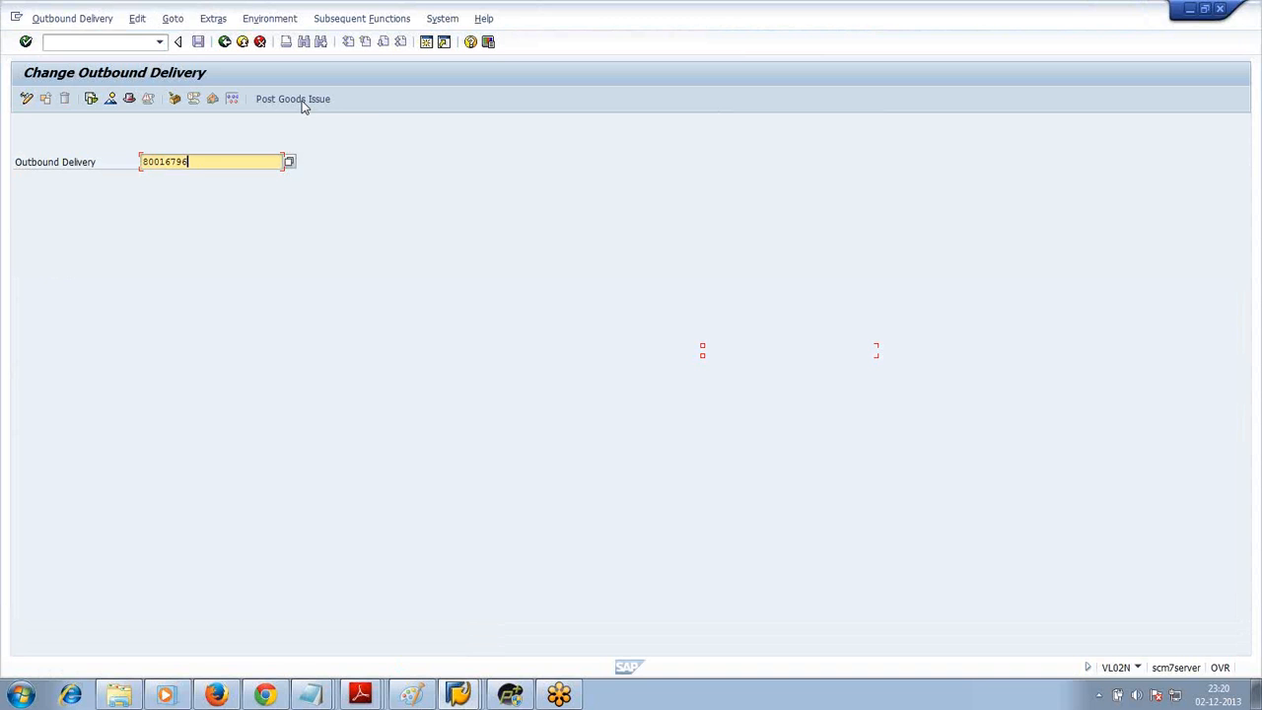
{"action": "left_click", "coordinate": [304, 102]}
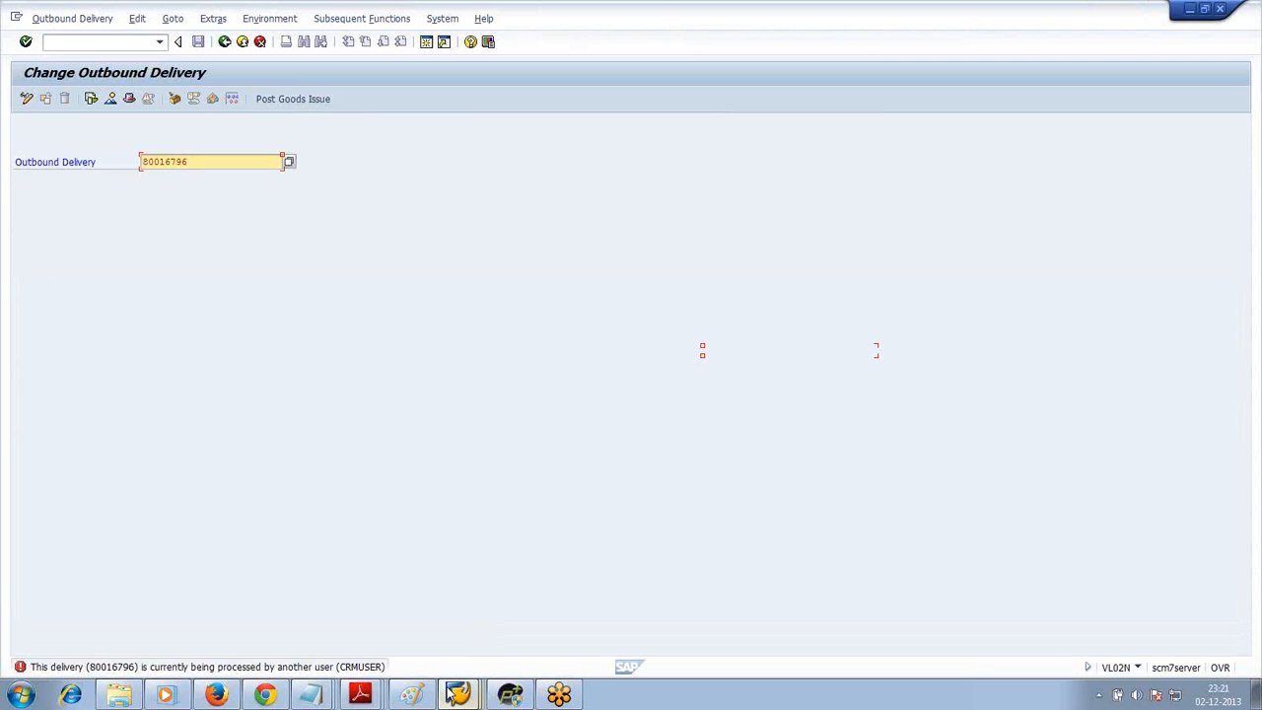
{"action": "left_click", "coordinate": [440, 564]}
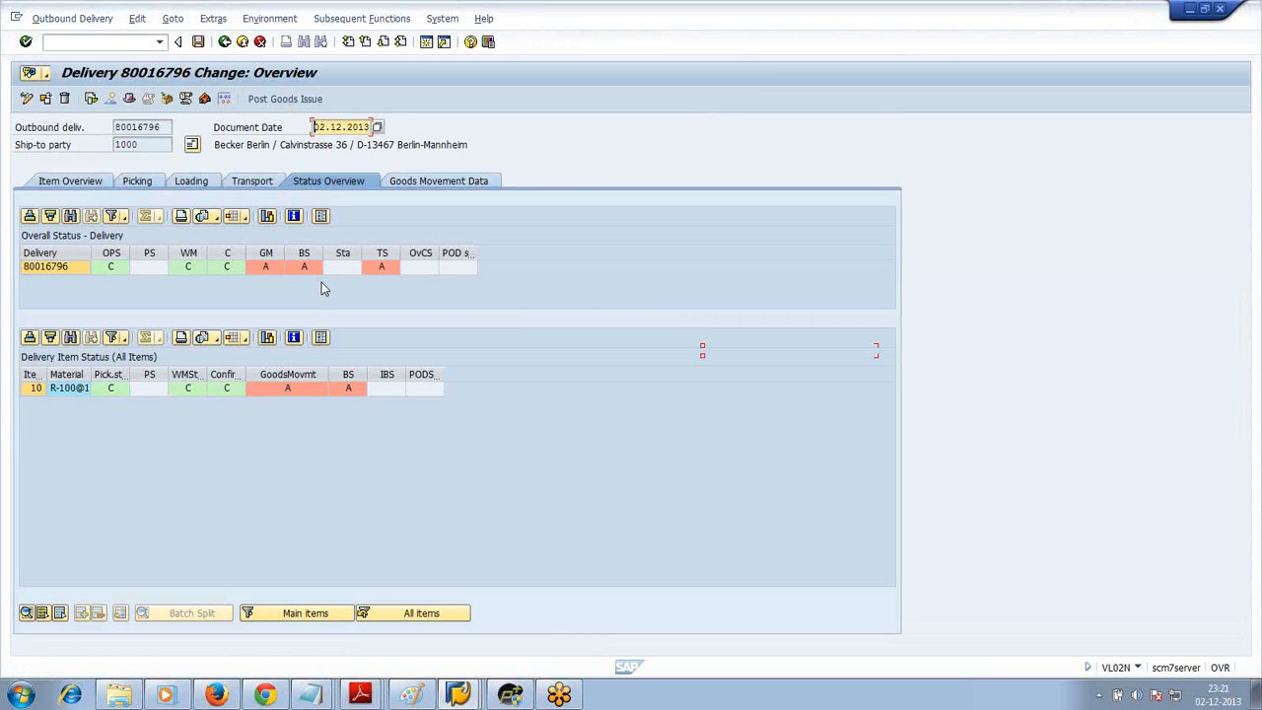
{"action": "left_click", "coordinate": [295, 99]}
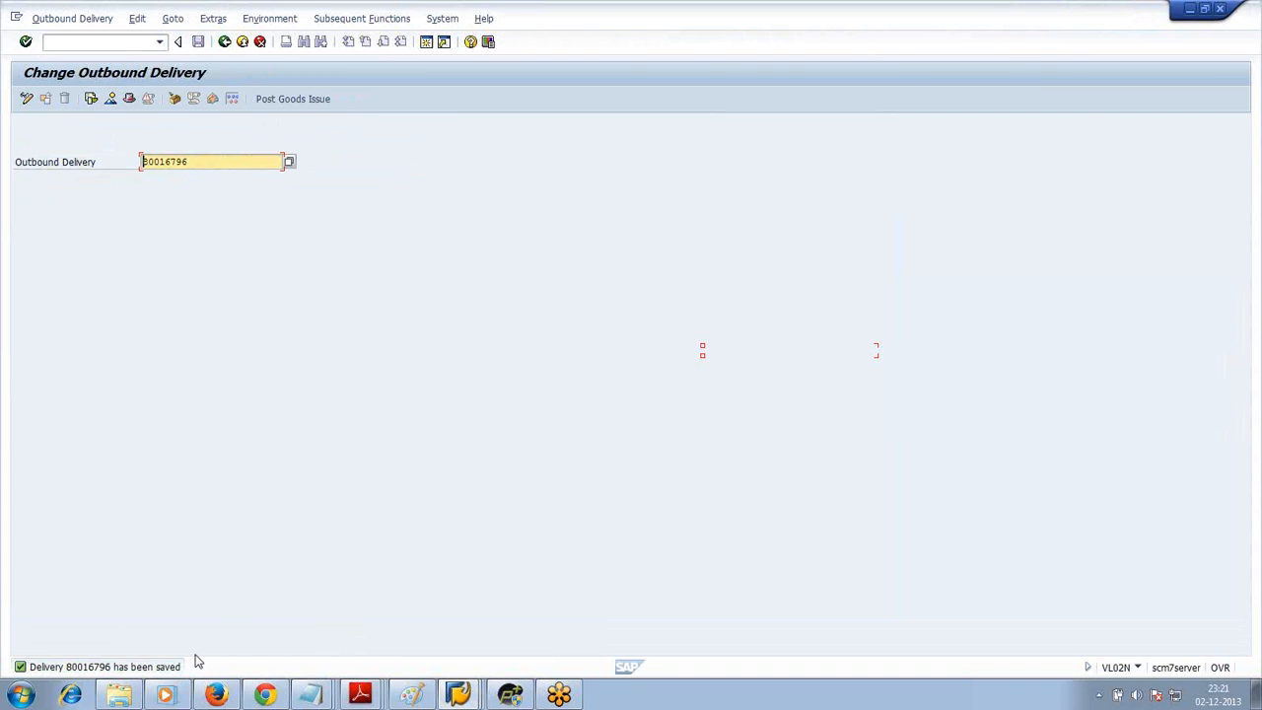
Try to reopen the saved outbound delivery for changing.
{"action": "left_click", "coordinate": [208, 163]}
{"action": "key", "text": "Return"}
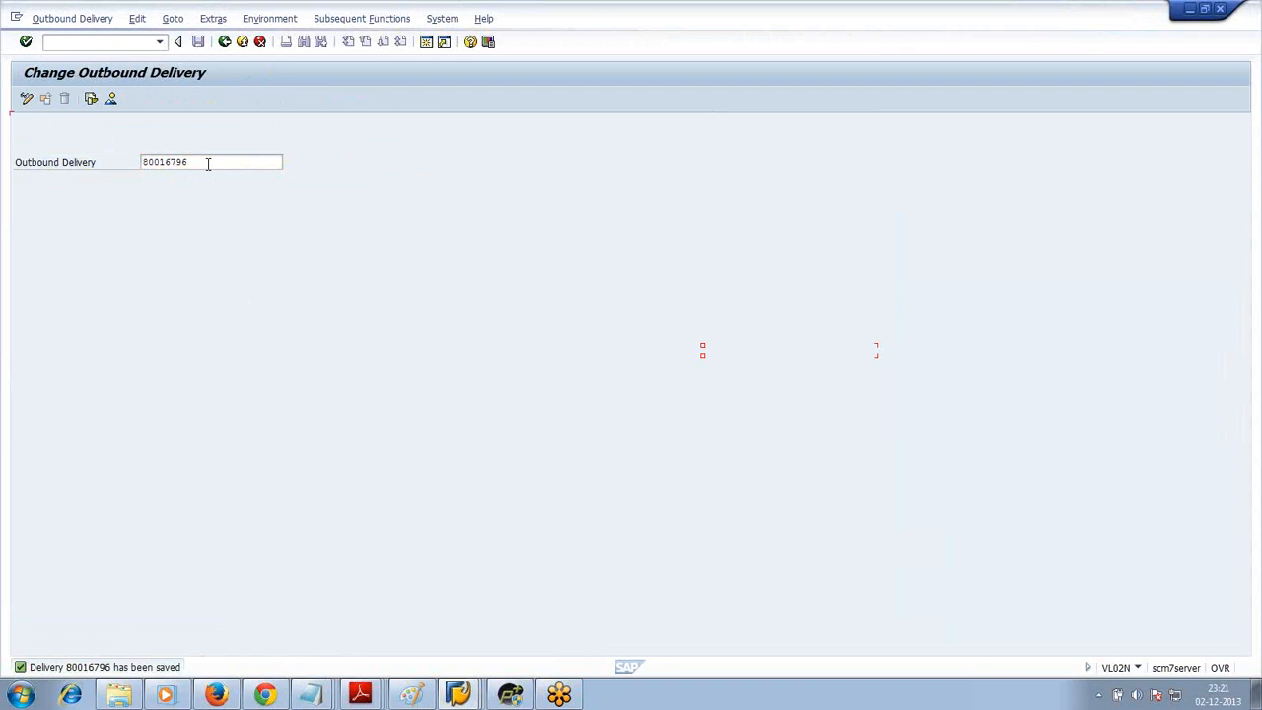
{"action": "key", "text": "Return"}
{"action": "key", "text": "Return"}
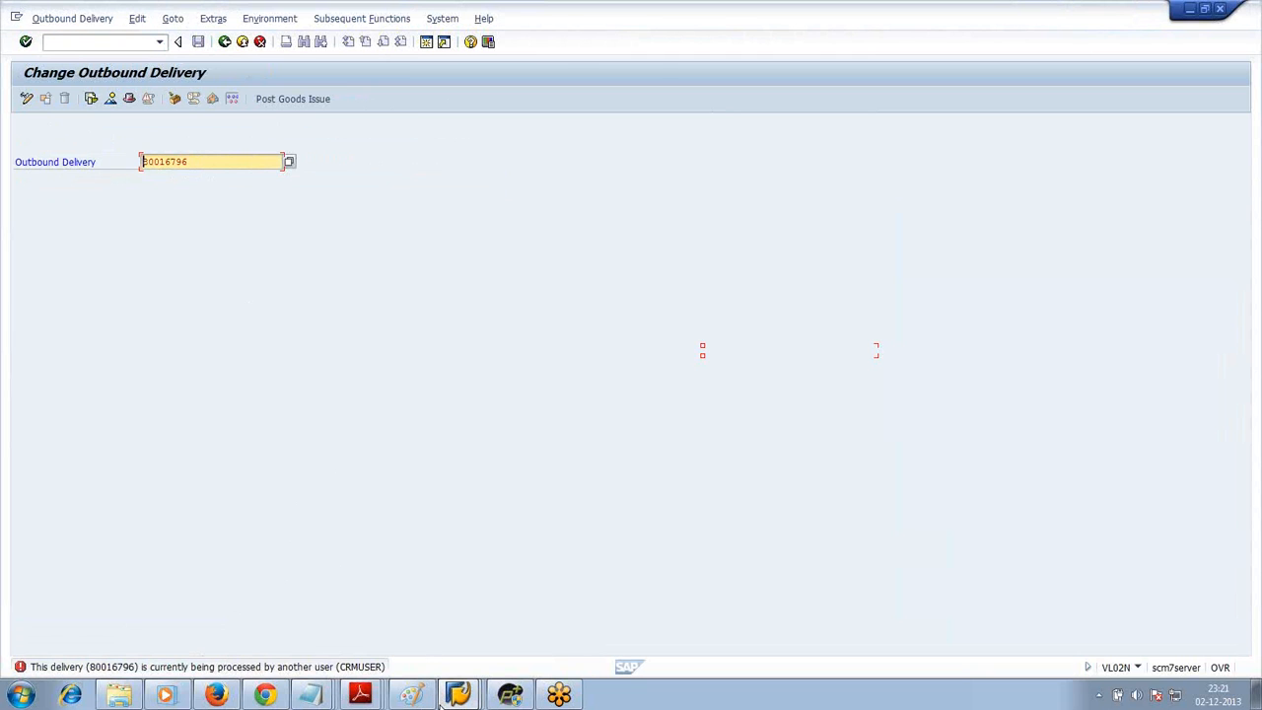
Switch to the ECC(5) outbound delivery session, leave its goods movement log and check item 10's goods movement status in the status overview.
{"action": "left_click", "coordinate": [449, 693]}
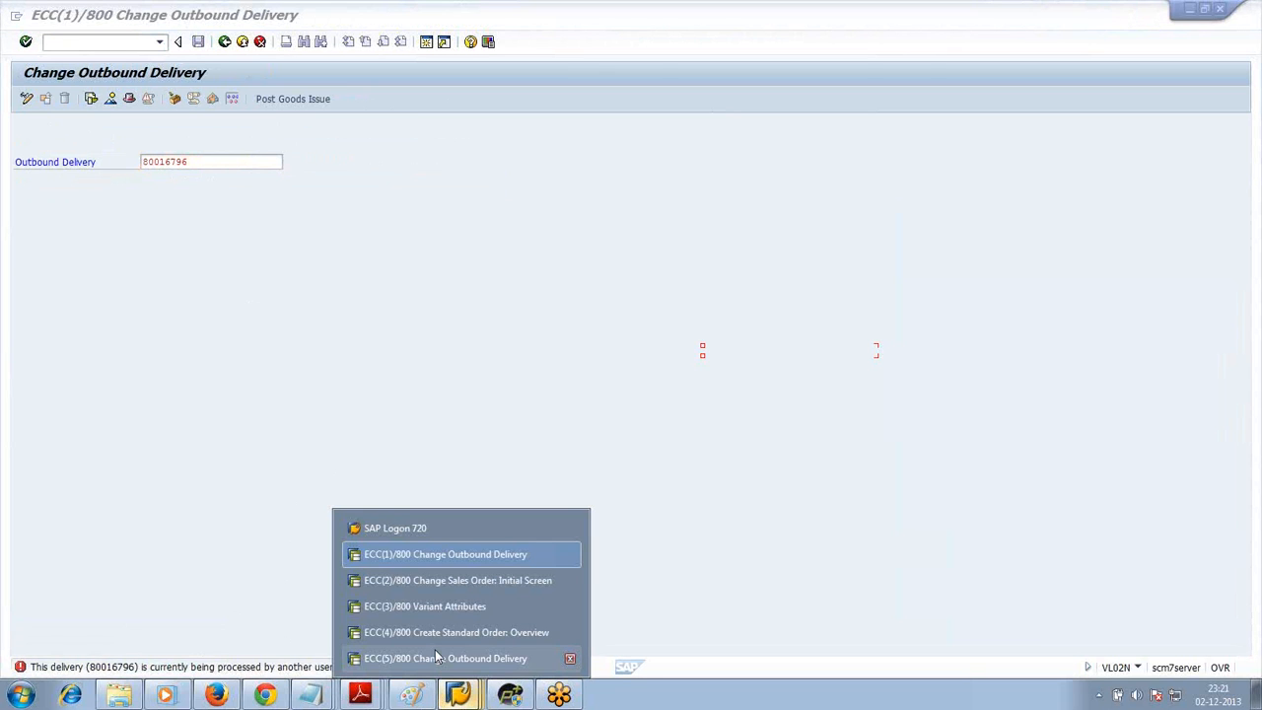
{"action": "left_click", "coordinate": [444, 658]}
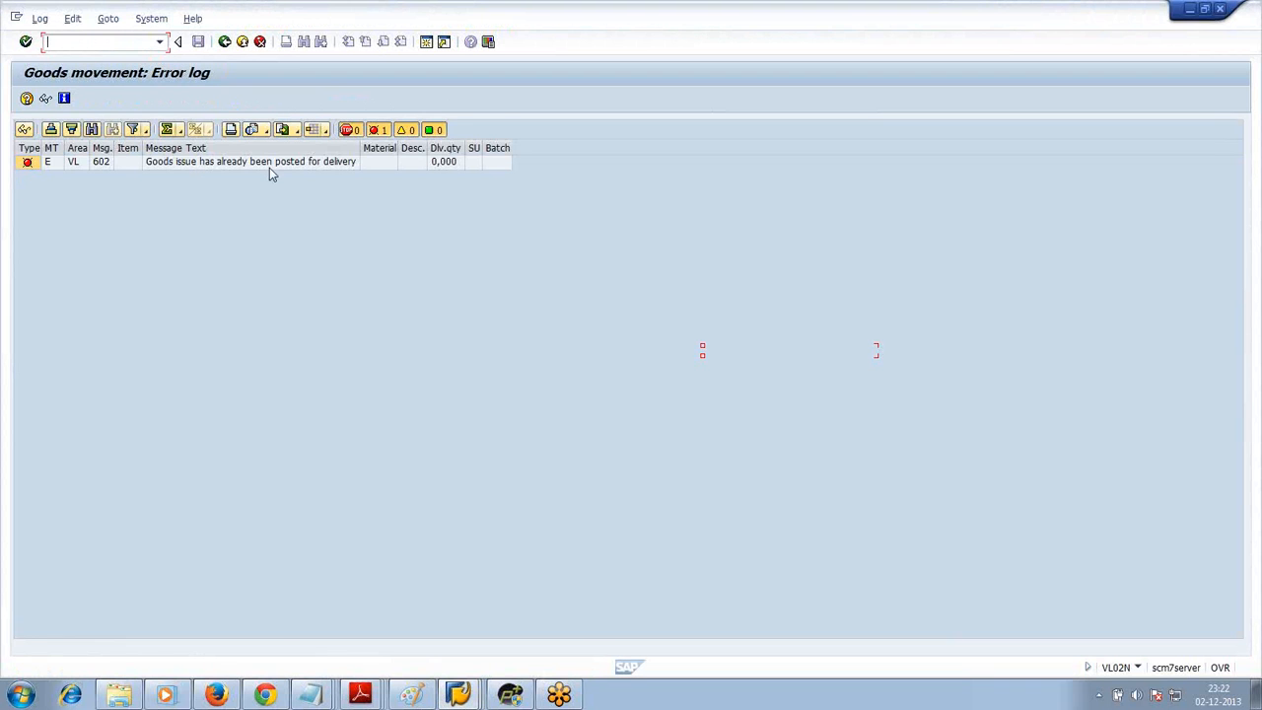
{"action": "left_click", "coordinate": [225, 43]}
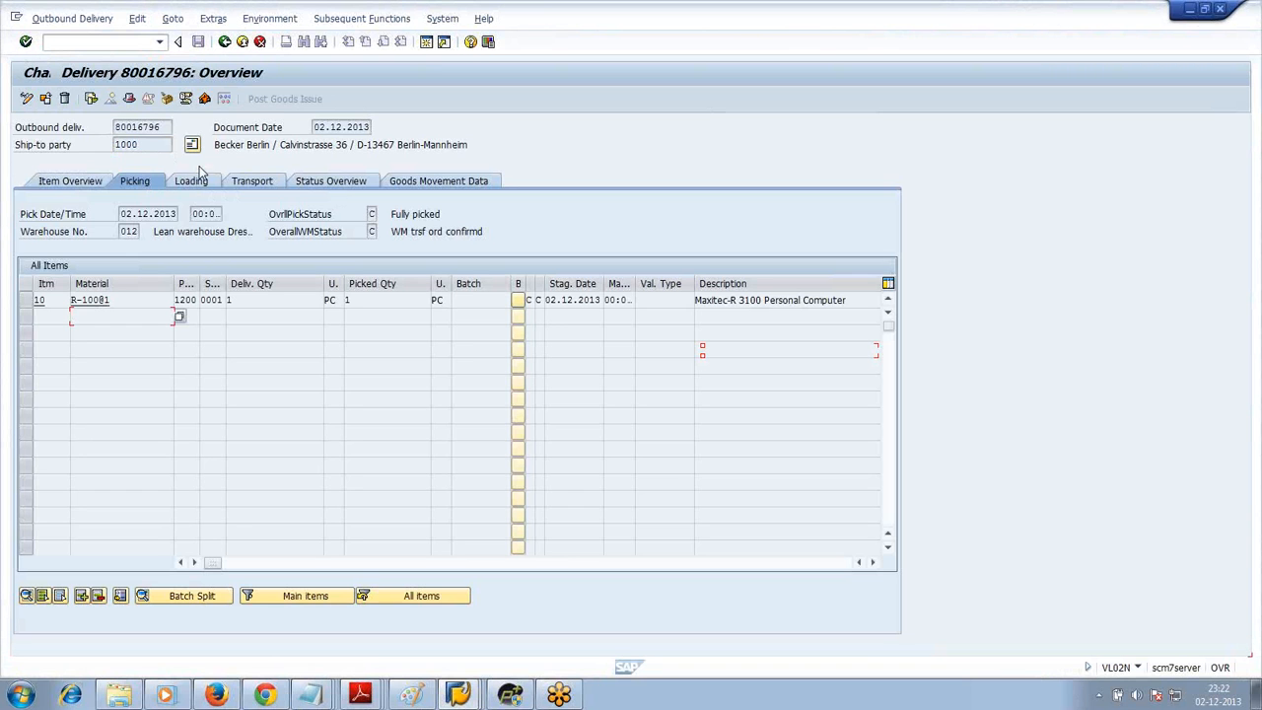
{"action": "left_click", "coordinate": [342, 188]}
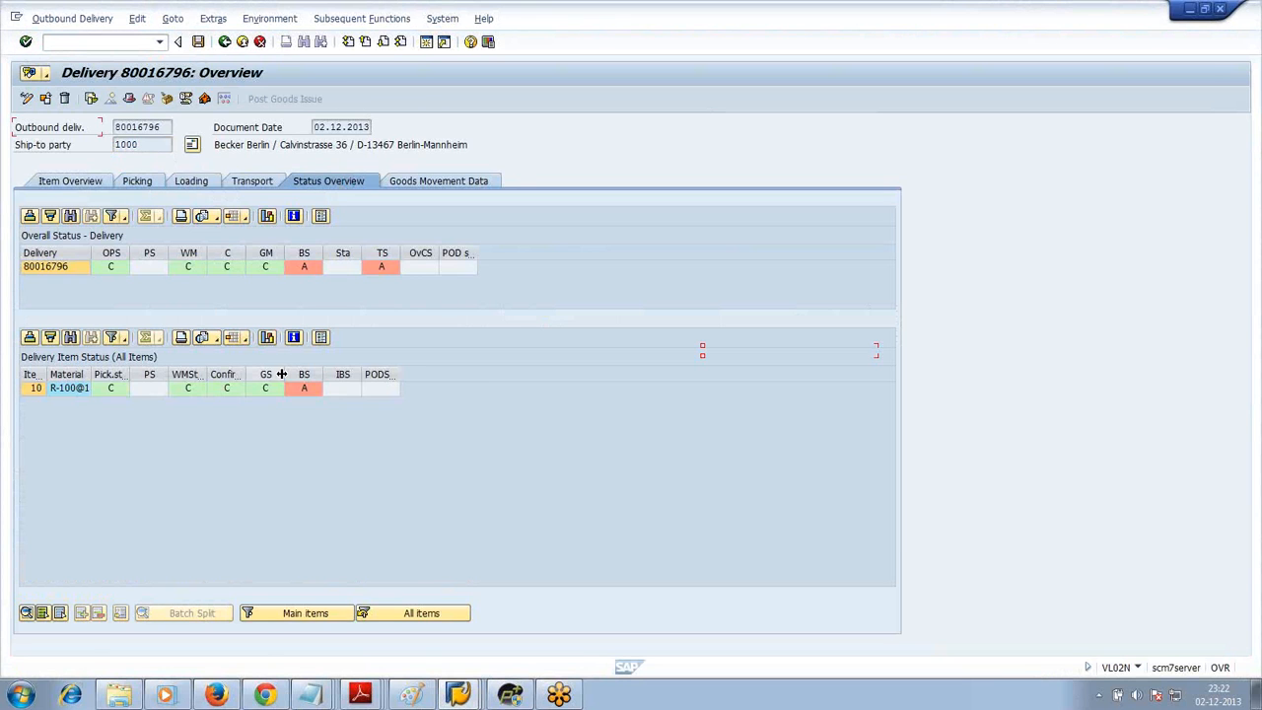
{"action": "left_click", "coordinate": [319, 393]}
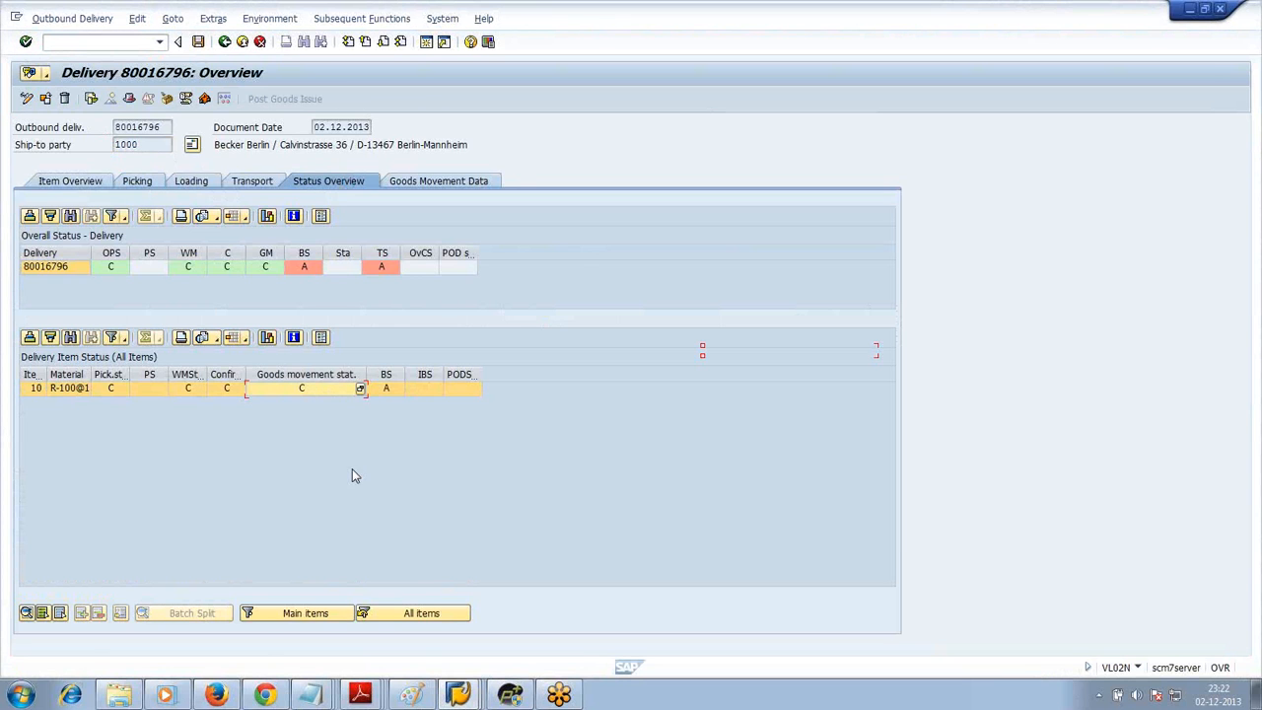
Add a "Billing" line to the process notes in Notepad and return to the SAP delivery.
{"action": "left_click", "coordinate": [317, 698]}
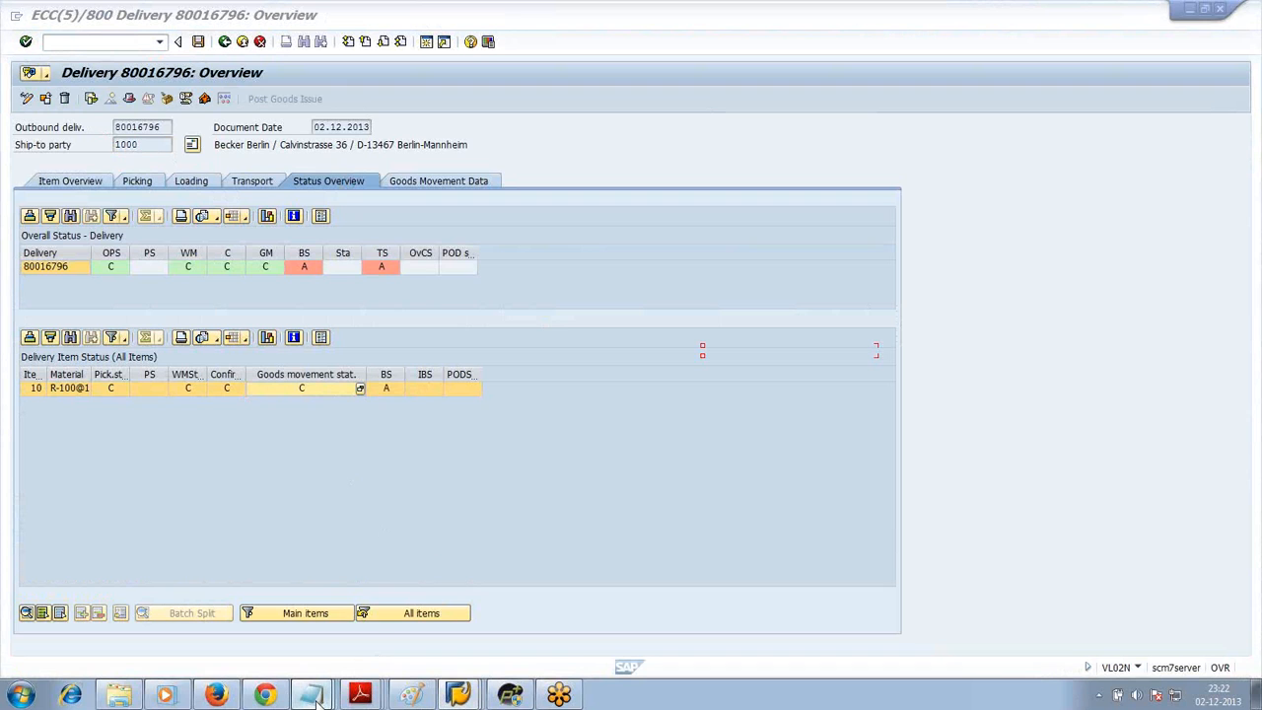
{"action": "left_click", "coordinate": [316, 698]}
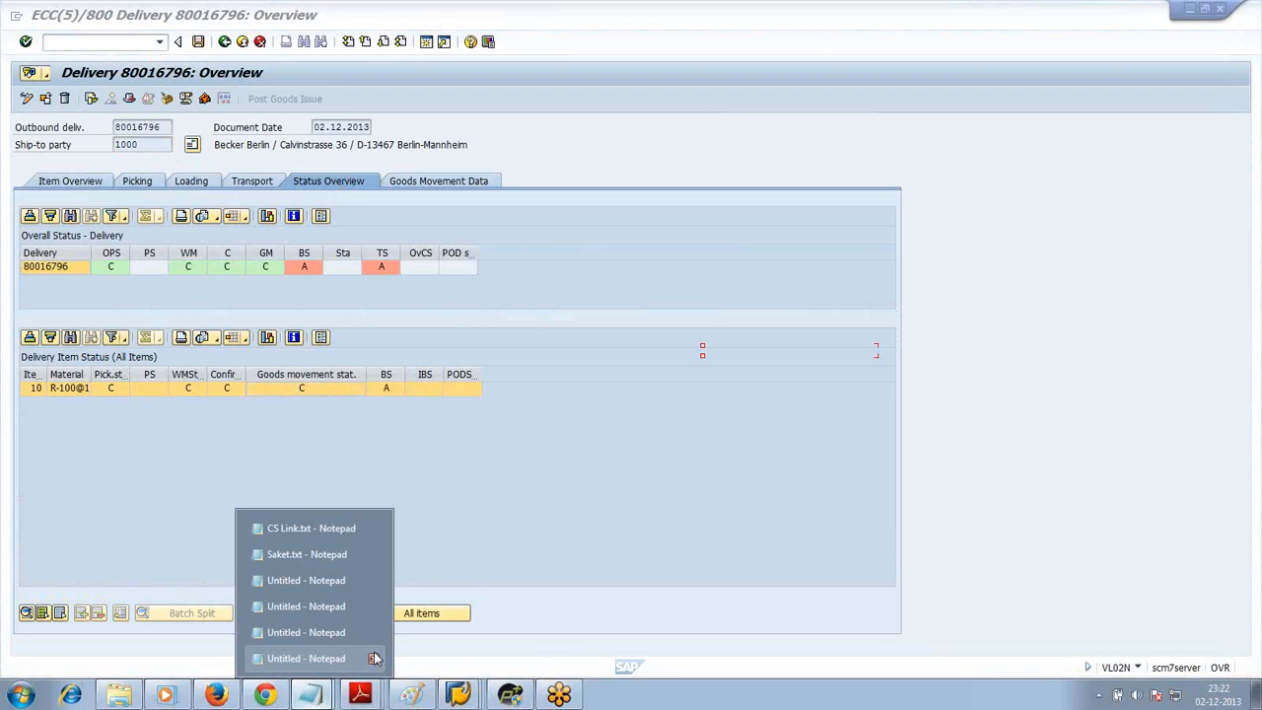
{"action": "left_click", "coordinate": [374, 658]}
{"action": "type", "text": "Billing"}
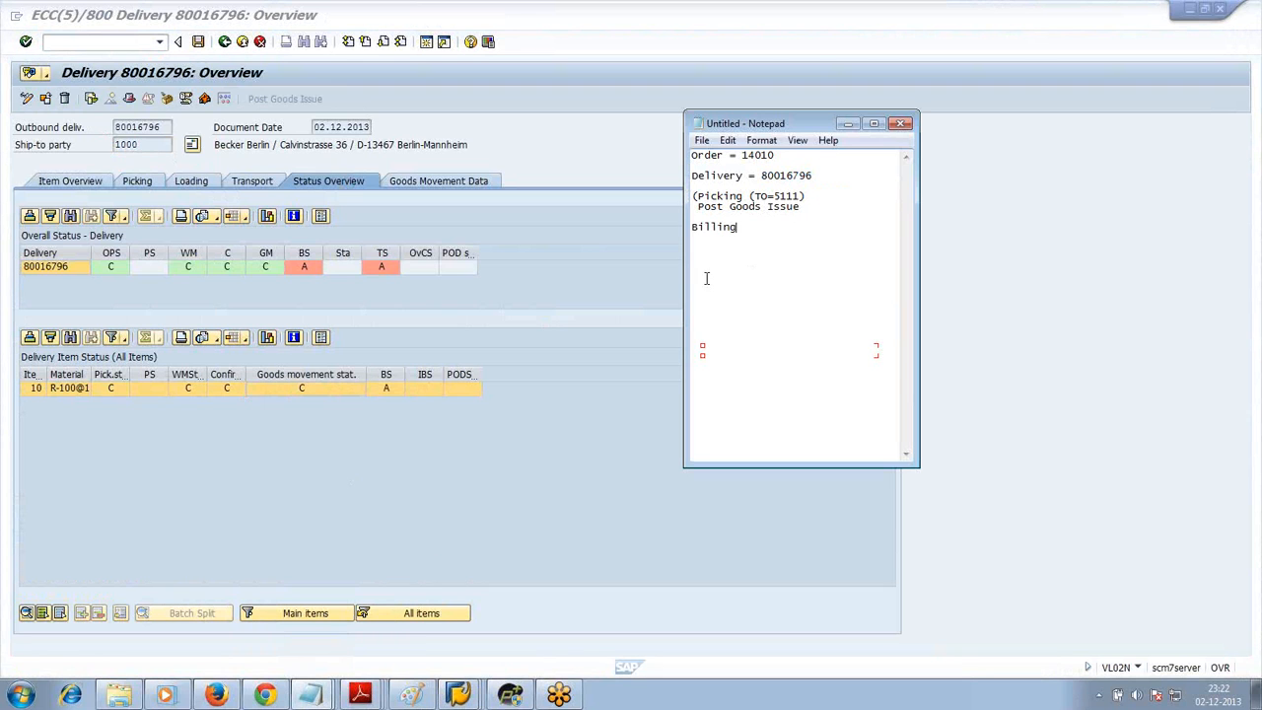
{"action": "left_click", "coordinate": [619, 509]}
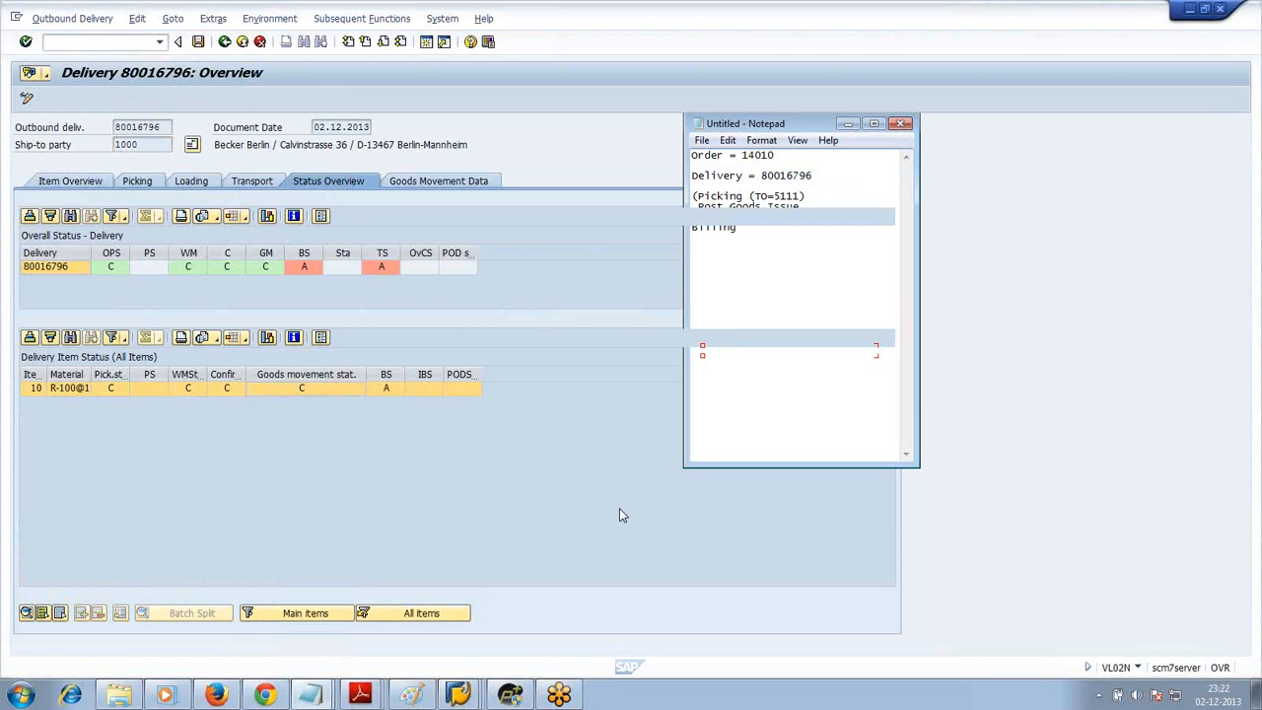
Leave the outbound delivery and return to SAP Easy Access.
{"action": "left_click", "coordinate": [168, 126]}
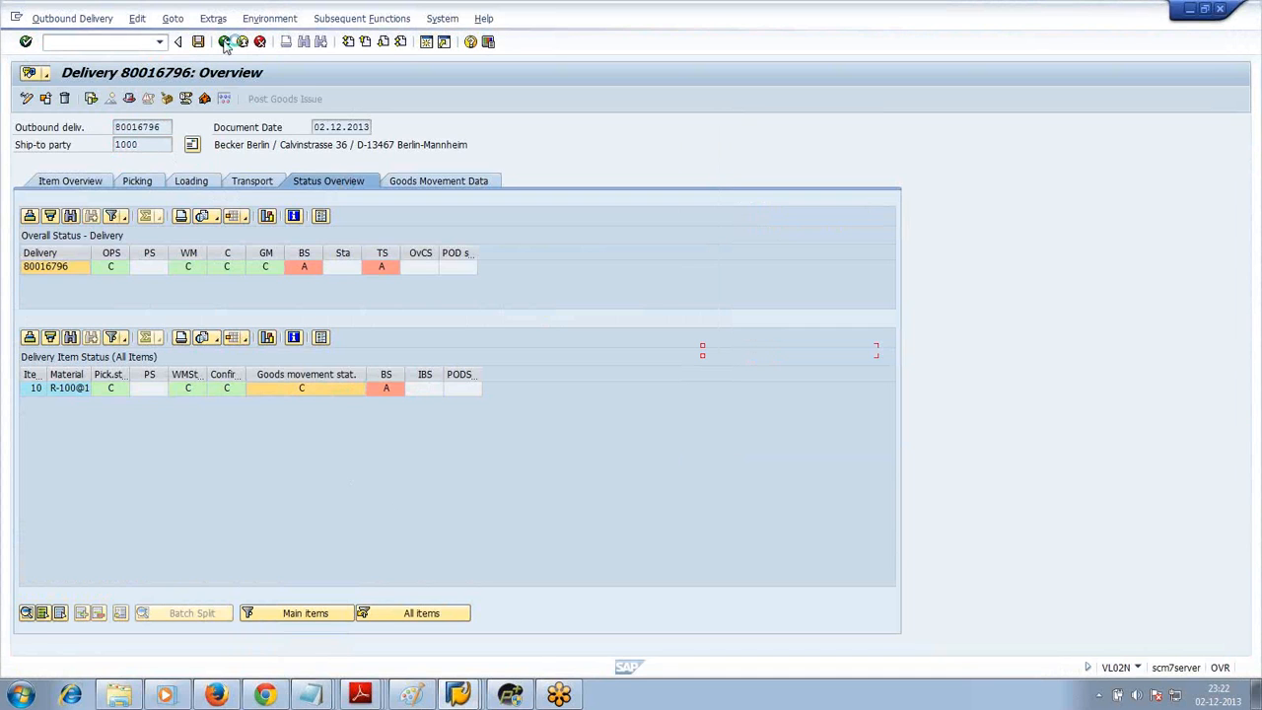
{"action": "left_click", "coordinate": [225, 42]}
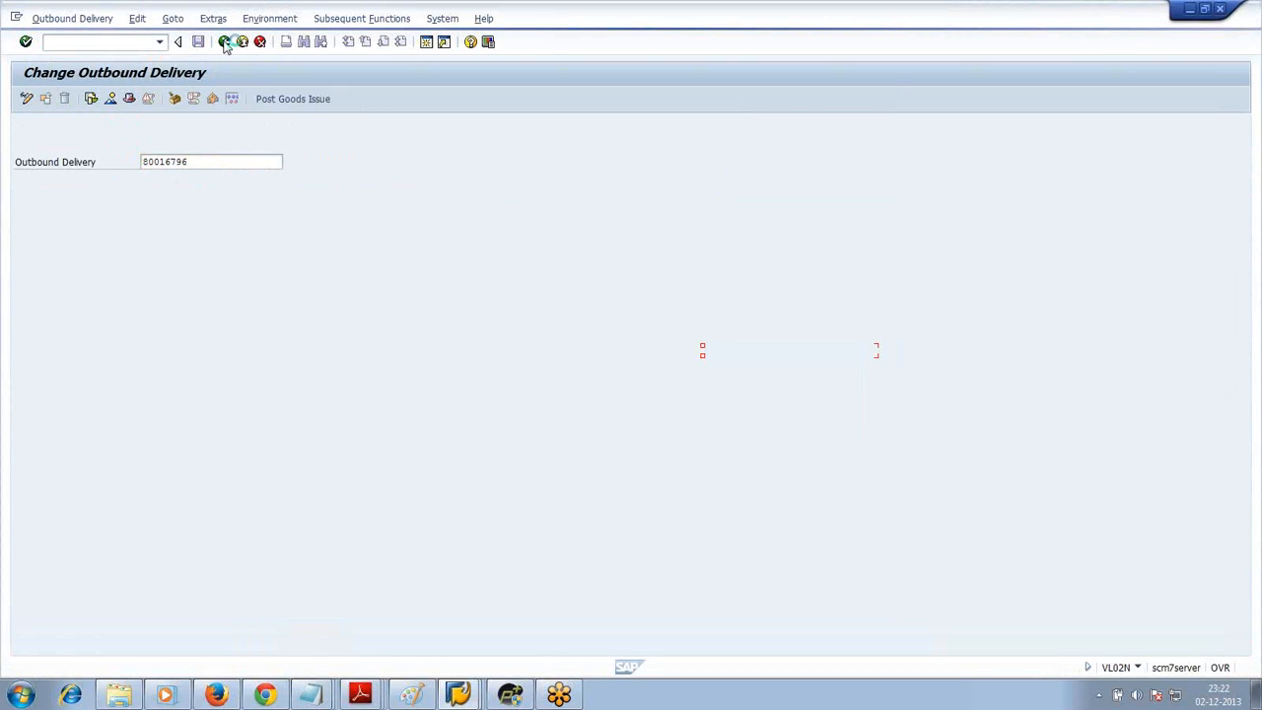
{"action": "left_click", "coordinate": [225, 43]}
Find the billing document transactions under Sales and Distribution in Logistics and start VF01 to create a billing document.
{"action": "left_click", "coordinate": [47, 201]}
{"action": "left_click", "coordinate": [39, 200]}
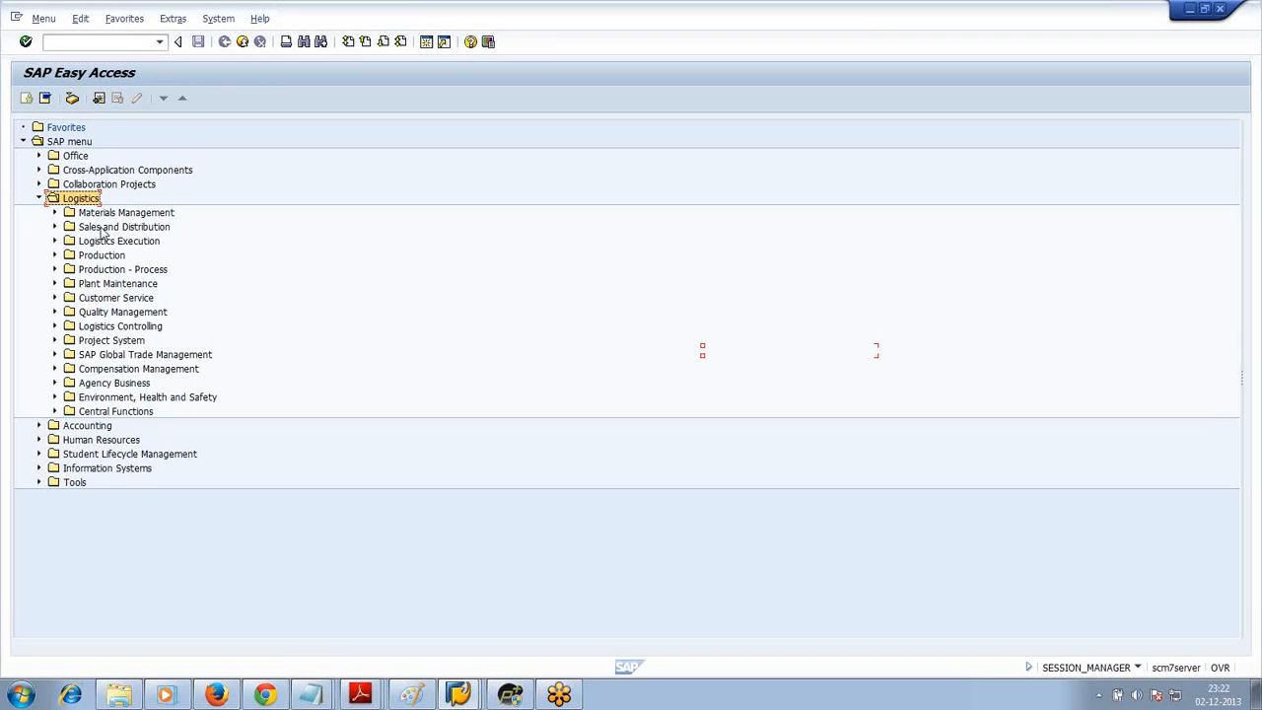
{"action": "left_click", "coordinate": [103, 228]}
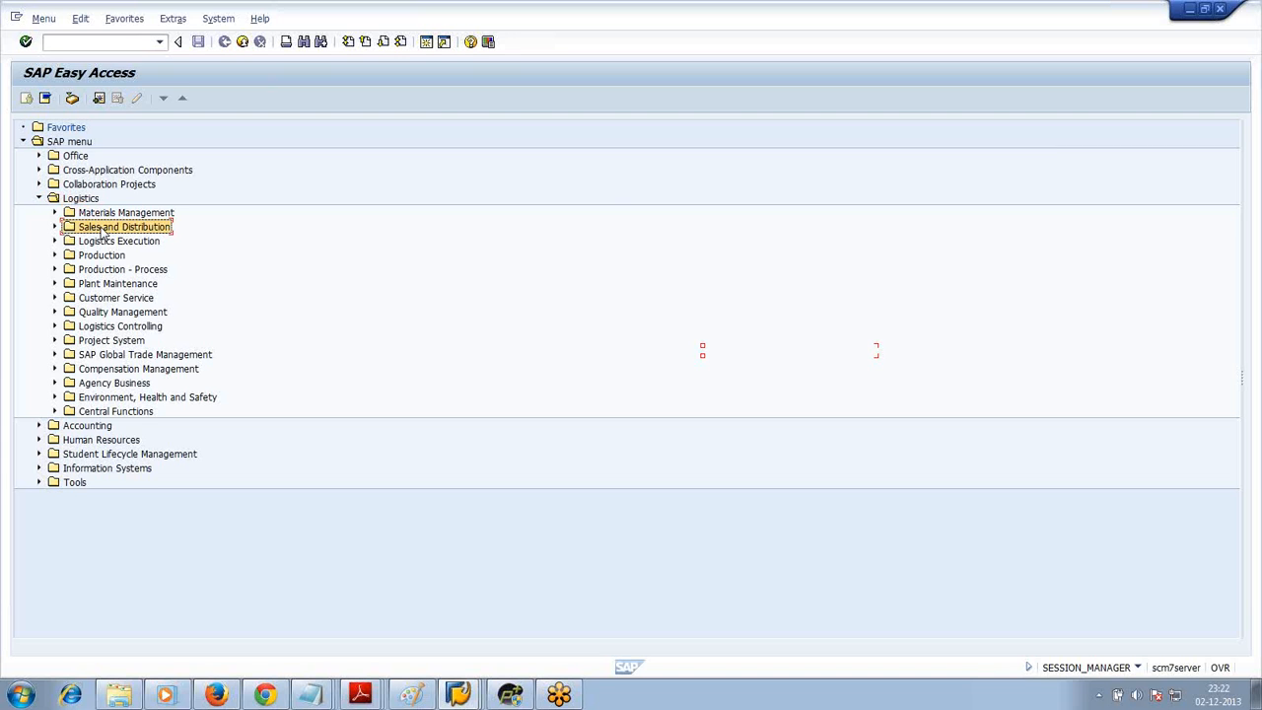
{"action": "double_click", "coordinate": [103, 231]}
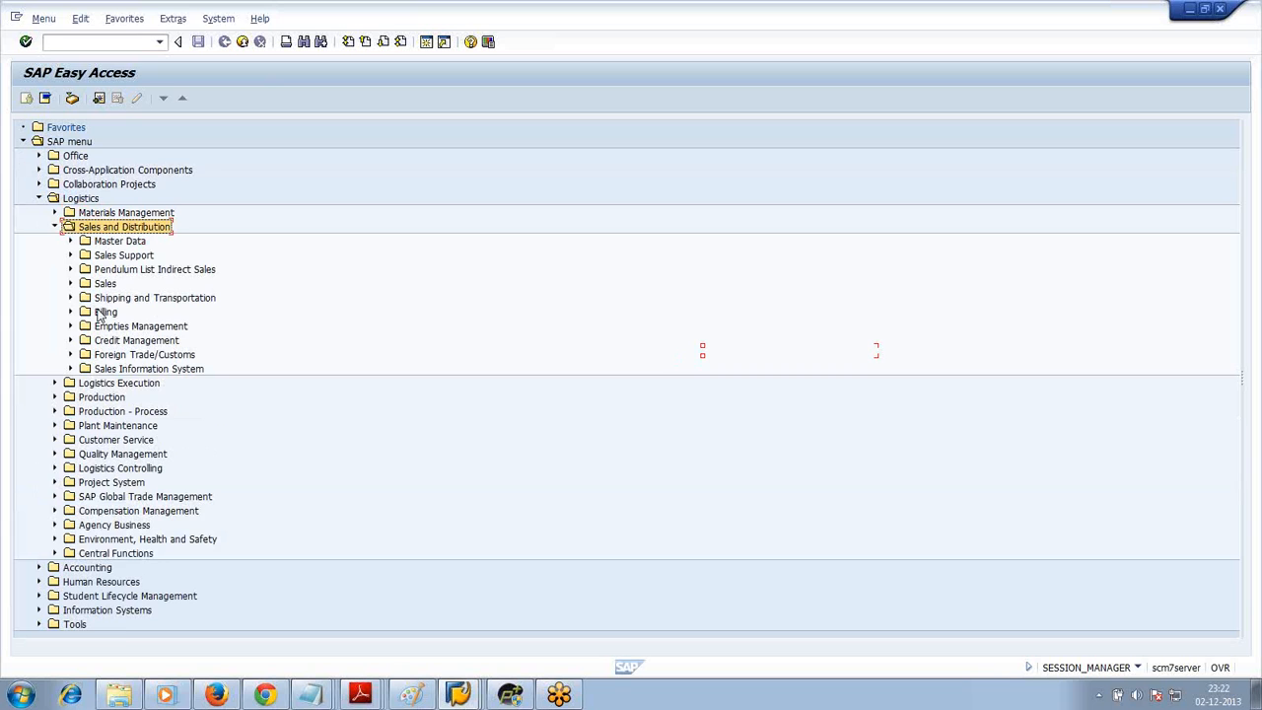
{"action": "double_click", "coordinate": [98, 313]}
{"action": "left_click", "coordinate": [91, 329]}
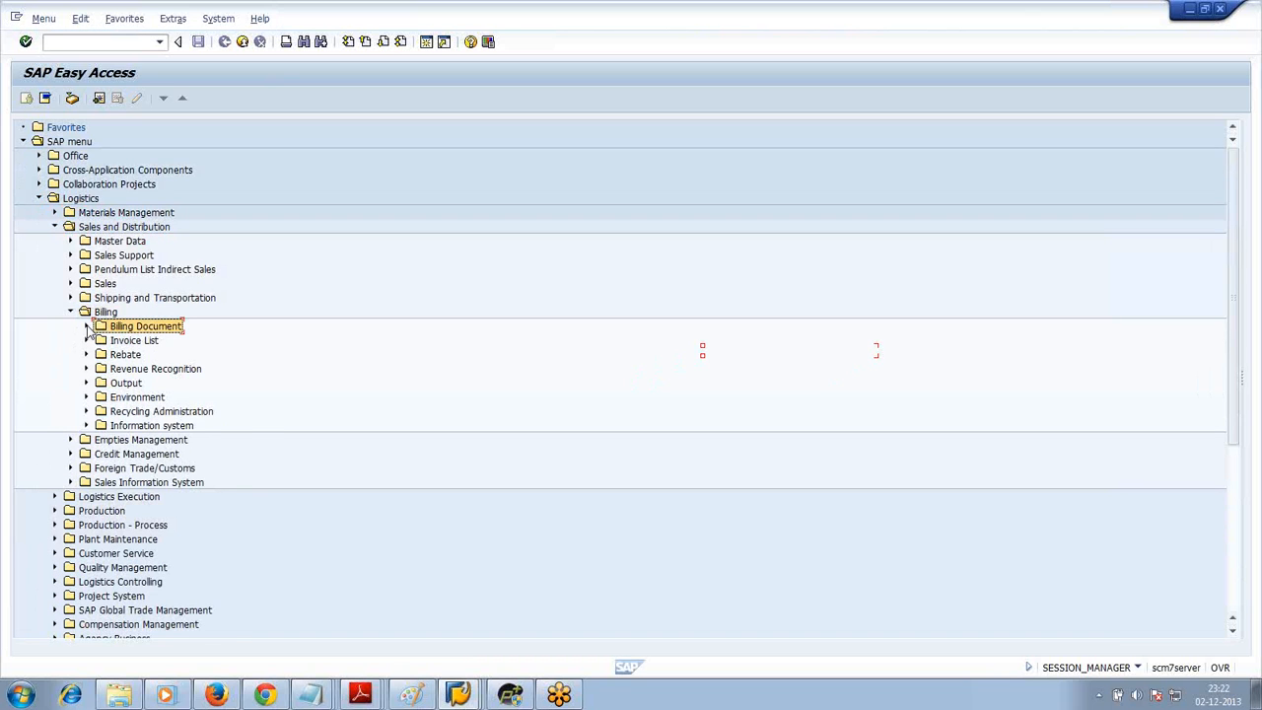
{"action": "left_click", "coordinate": [86, 327]}
{"action": "left_click", "coordinate": [169, 341]}
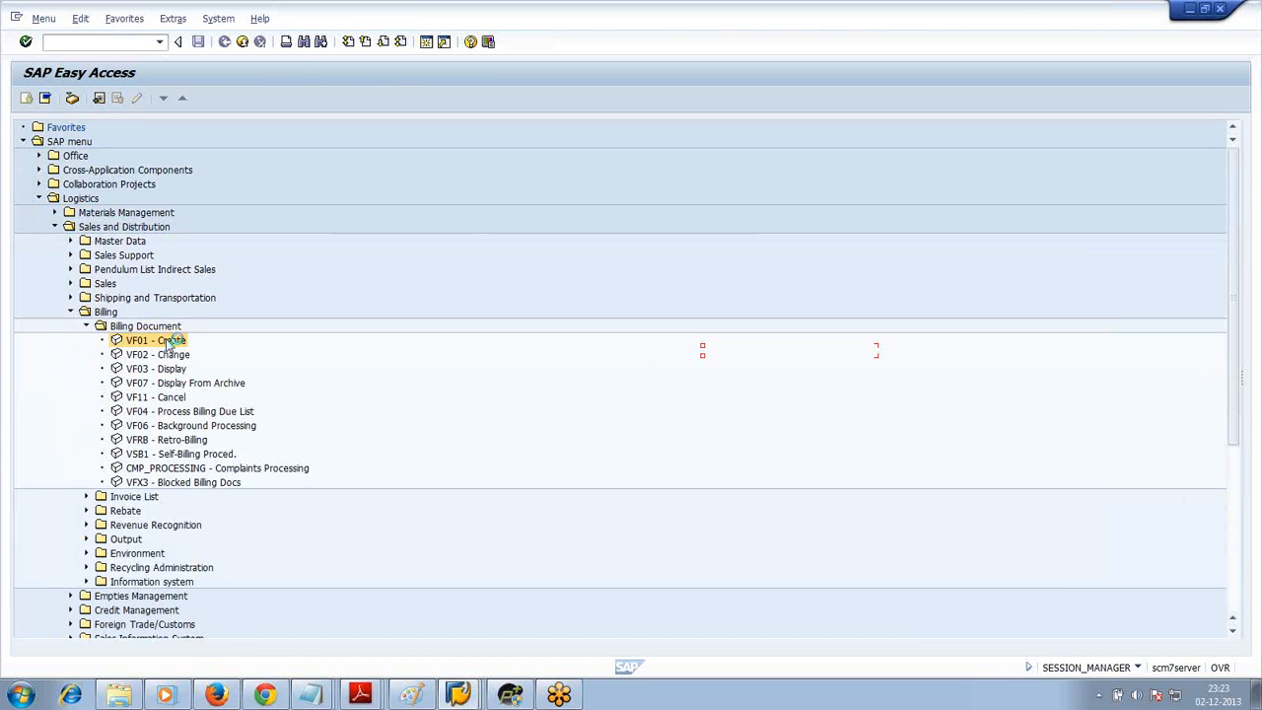
{"action": "double_click", "coordinate": [170, 341]}
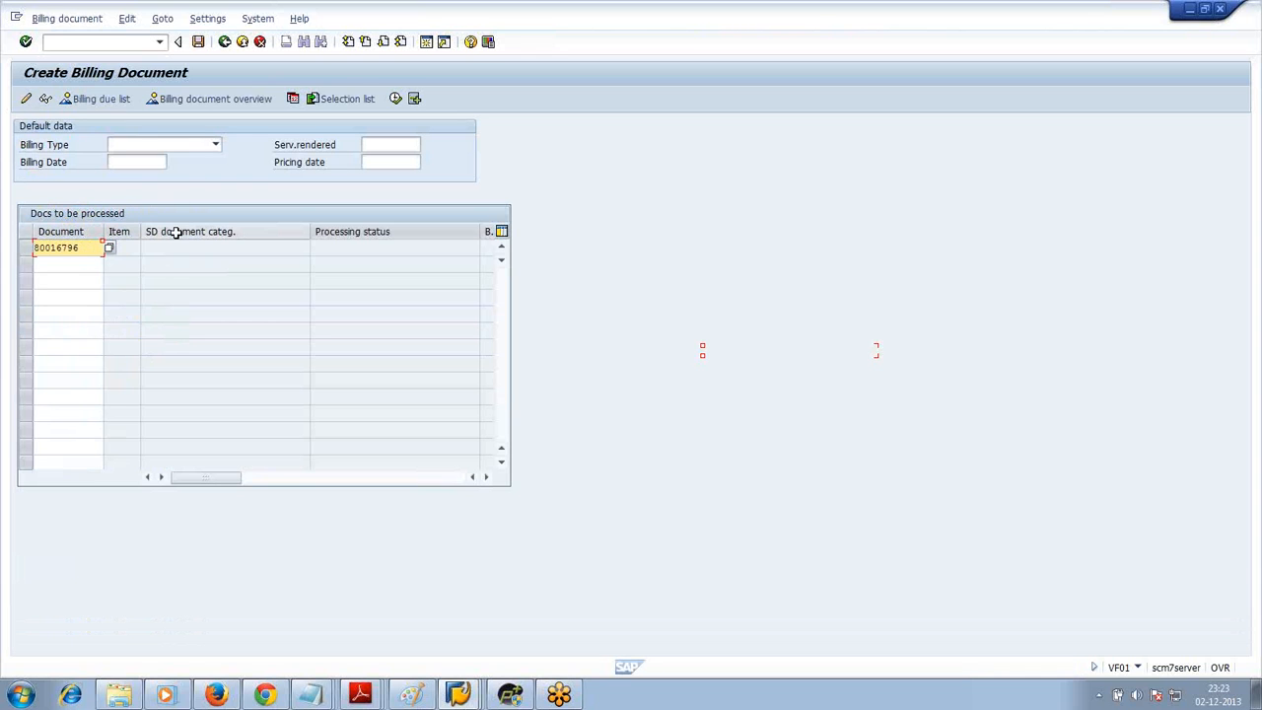
Create the invoice from the proposed delivery and review item 10's billed quantity, net value and tax amount as well as the payer.
{"action": "key", "text": "Return"}
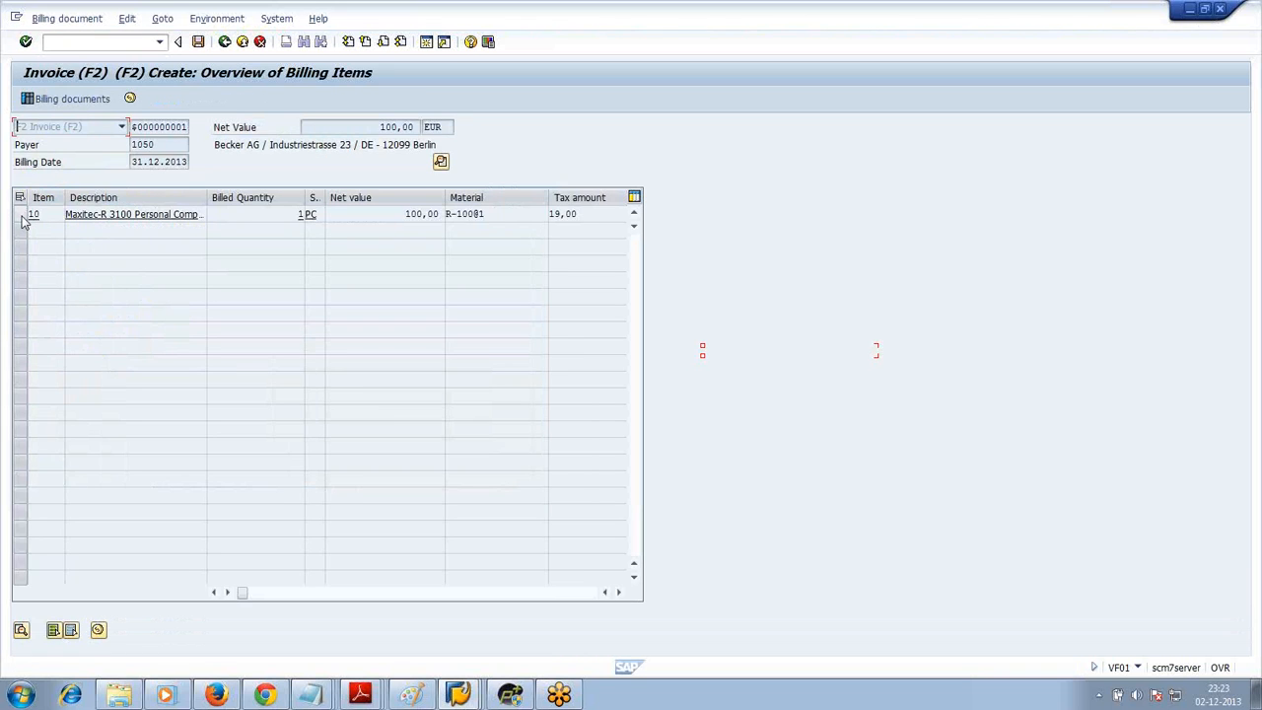
{"action": "left_click", "coordinate": [22, 217]}
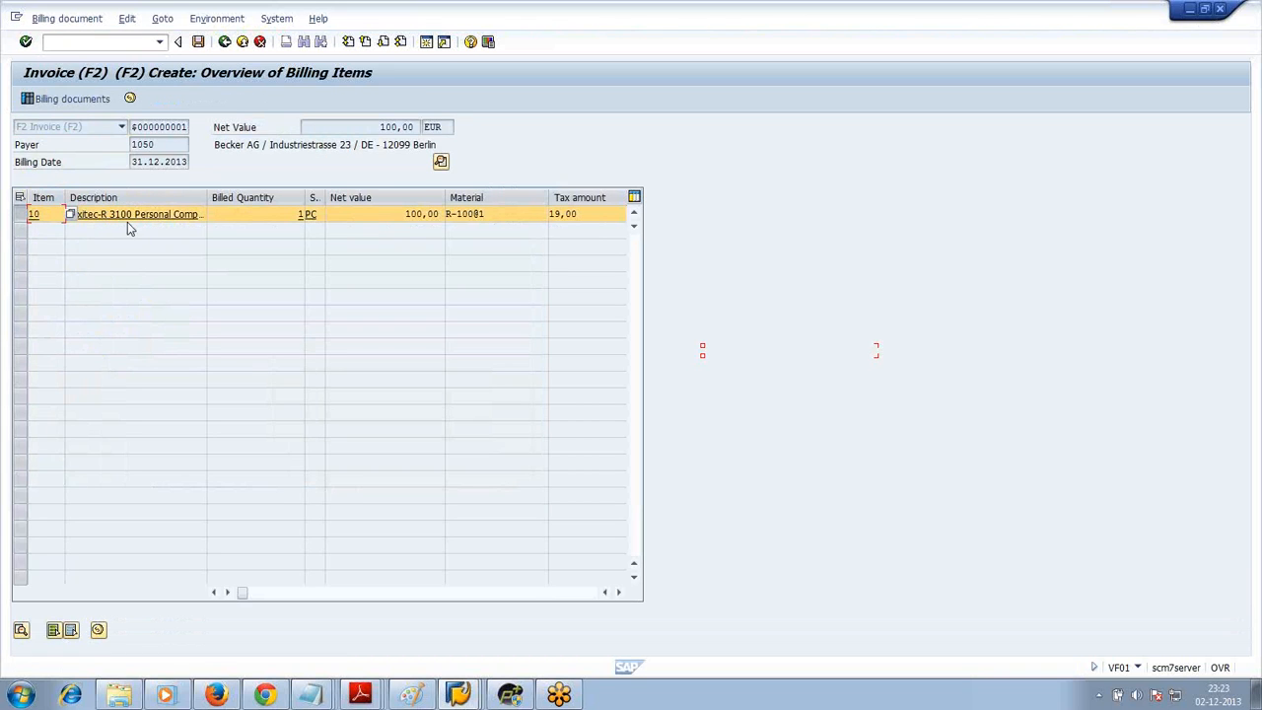
{"action": "left_click", "coordinate": [300, 214]}
{"action": "left_click_drag", "start_coordinate": [402, 214], "coordinate": [446, 214]}
{"action": "left_click_drag", "start_coordinate": [589, 215], "coordinate": [544, 215]}
{"action": "left_click", "coordinate": [171, 145]}
{"action": "left_click", "coordinate": [171, 145]}
{"action": "left_click_drag", "start_coordinate": [166, 145], "coordinate": [134, 145]}
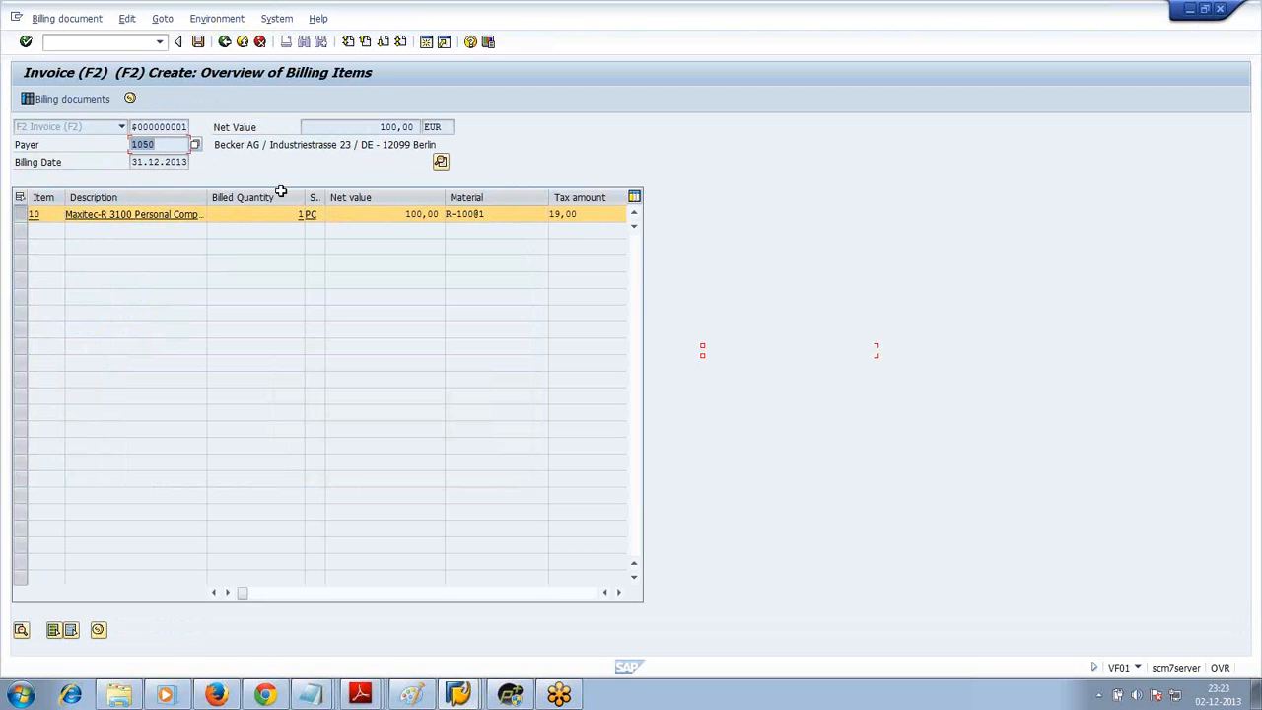
Save the billing document and record its number on the "Billing" line of the Notepad notes.
{"action": "left_click", "coordinate": [198, 42]}
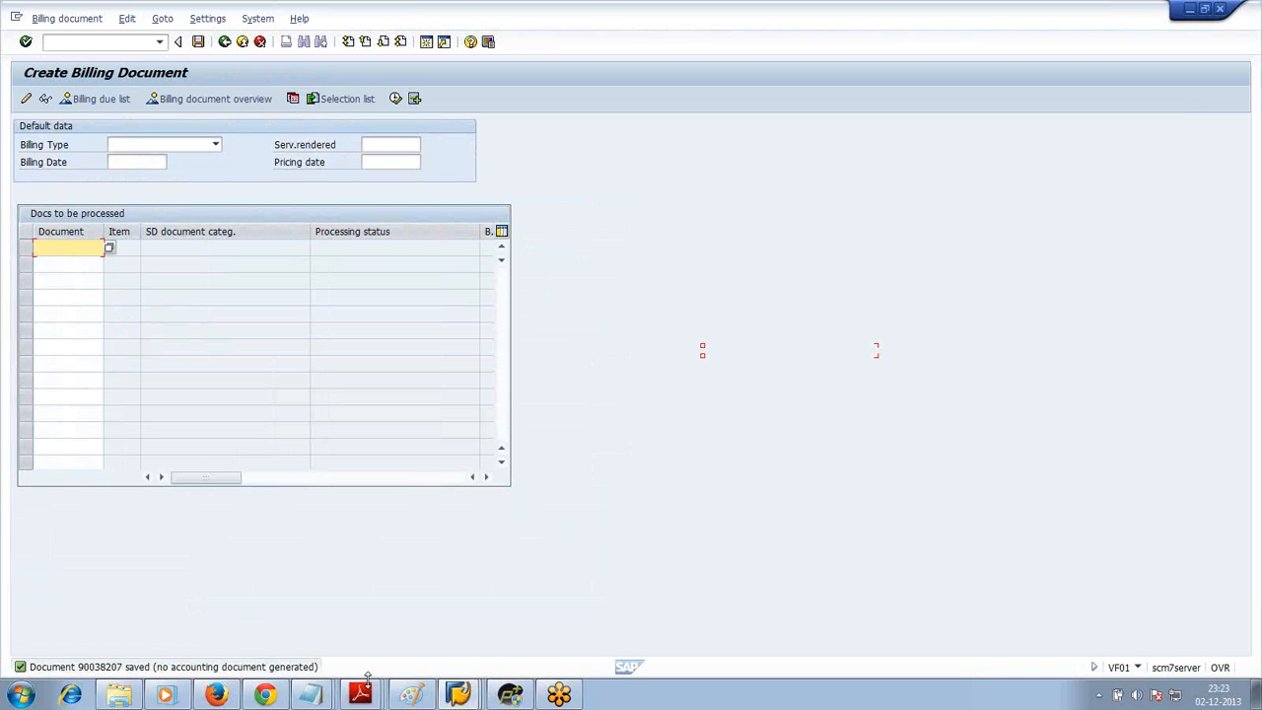
{"action": "left_click", "coordinate": [311, 695]}
{"action": "left_click", "coordinate": [309, 657]}
{"action": "type", "text": "900"}
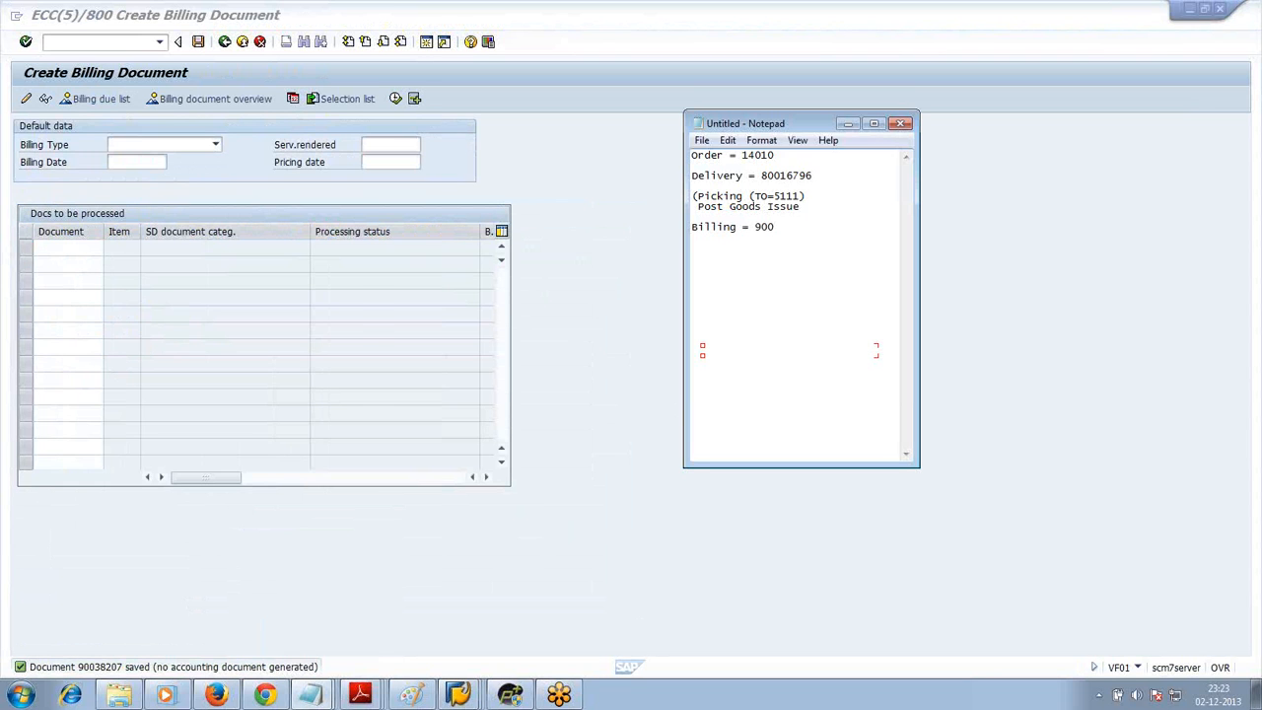
{"action": "type", "text": "38207"}
Leave the billing document creation and return to SAP Easy Access.
{"action": "left_click", "coordinate": [224, 45]}
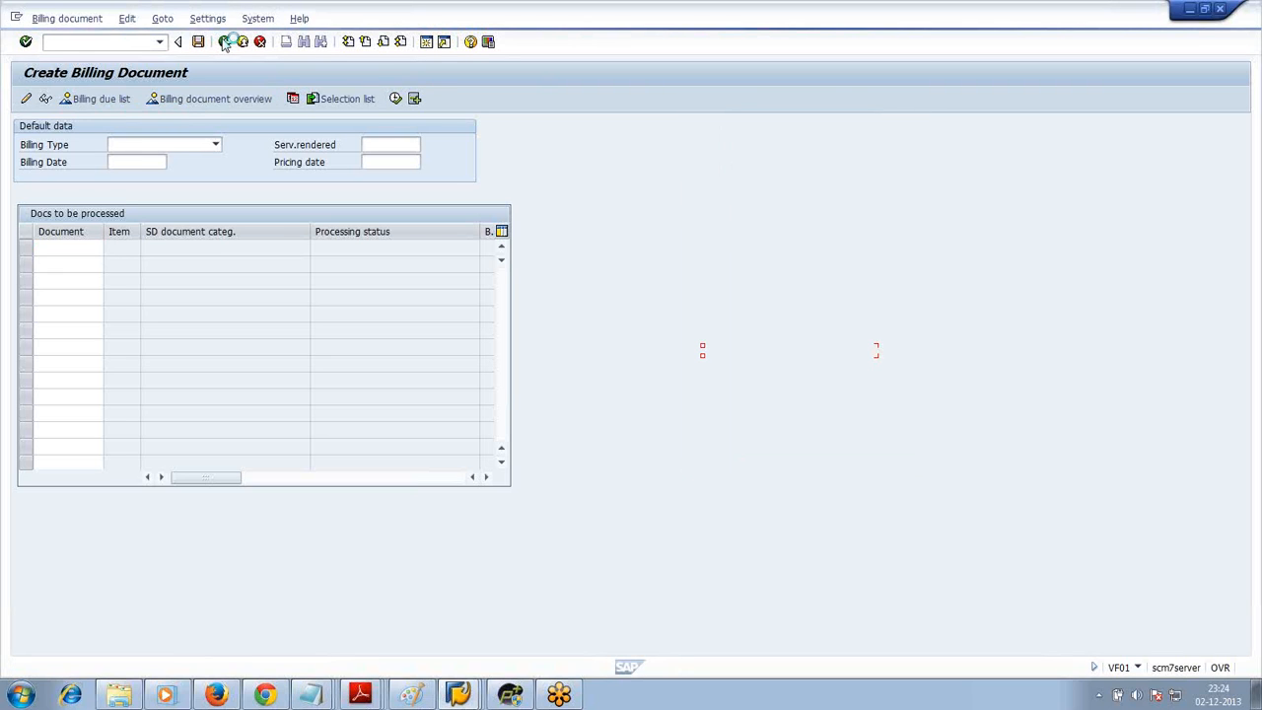
{"action": "left_click", "coordinate": [224, 43]}
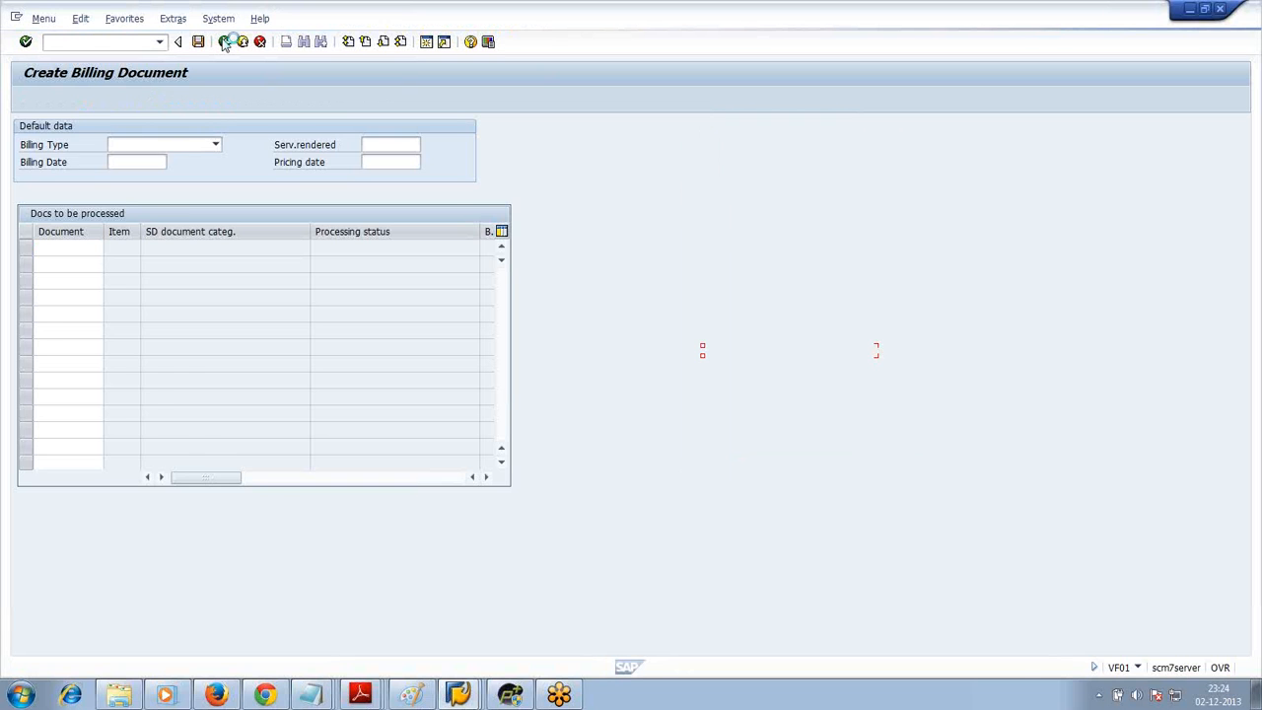
{"action": "type", "text": "V"}
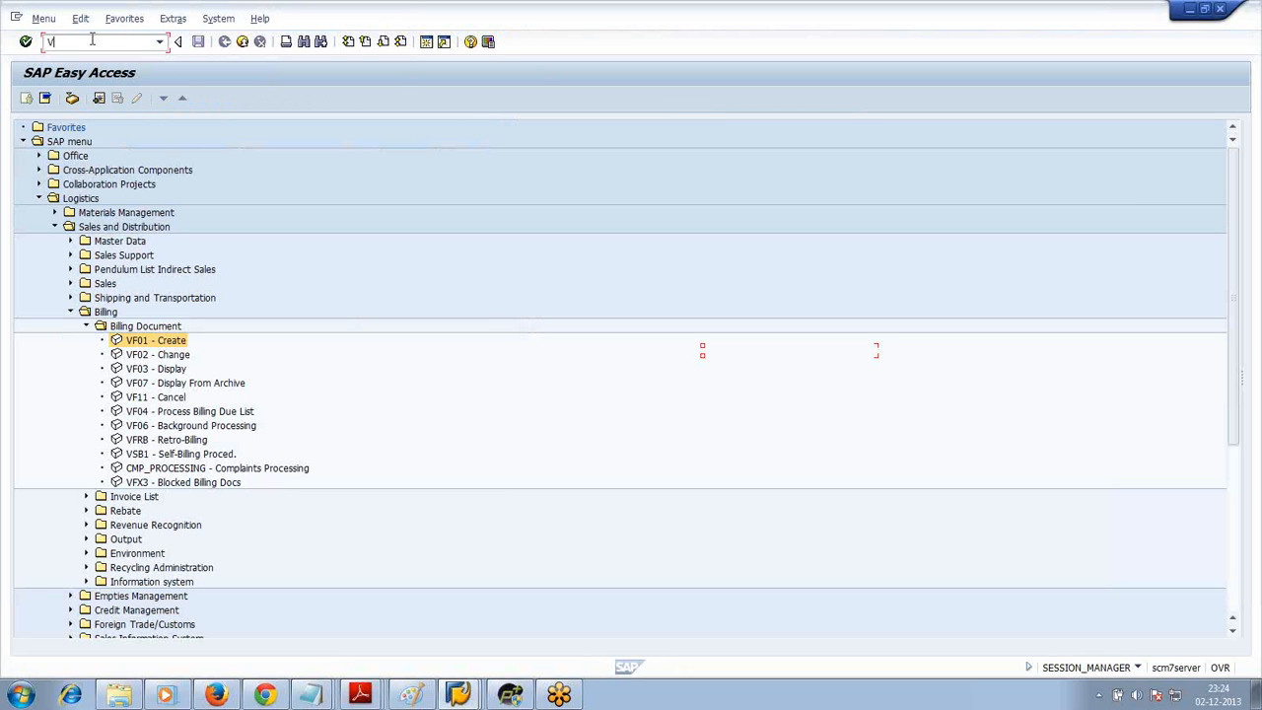
Add "Inquiry" and "Quotation" lines above the "Order" line in the Notepad notes.
{"action": "left_click", "coordinate": [311, 693]}
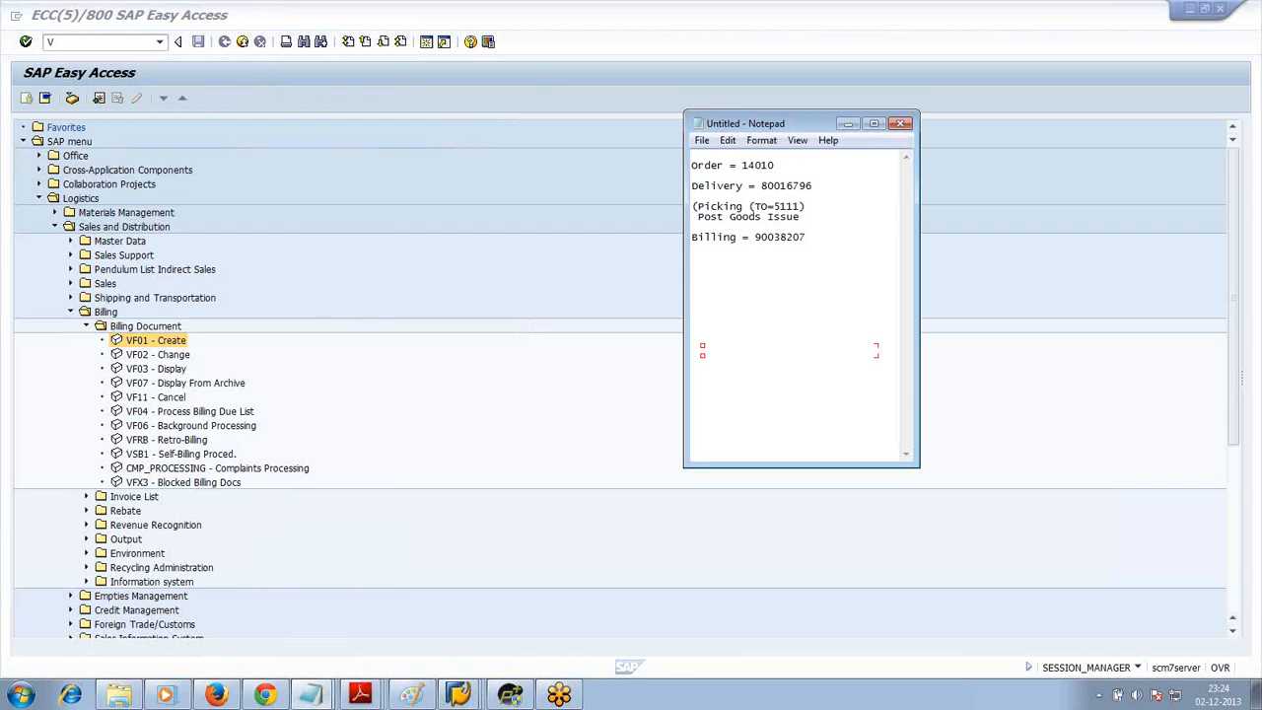
{"action": "key", "text": "Return"}
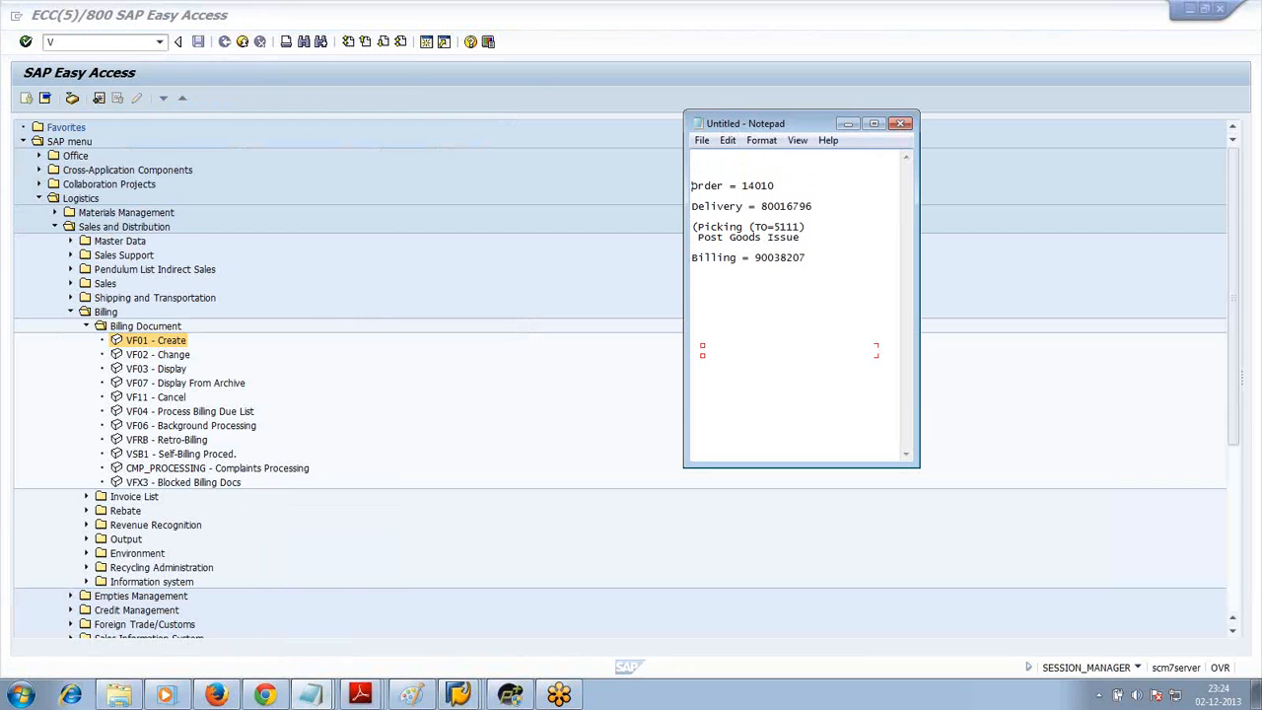
{"action": "left_click", "coordinate": [692, 158]}
{"action": "type", "text": "Inquiry"}
{"action": "key", "text": "Return"}
{"action": "key", "text": "Return"}
{"action": "type", "text": "Quotation"}
{"action": "left_click", "coordinate": [700, 194]}
{"action": "key", "text": "Delete"}
{"action": "key", "text": "ctrl+shift+End"}
{"action": "double_click", "coordinate": [757, 195]}
Start VA03 in SAP and display the overview of the standard order recorded in the notes.
{"action": "left_click", "coordinate": [84, 42]}
{"action": "type", "text": "f01"}
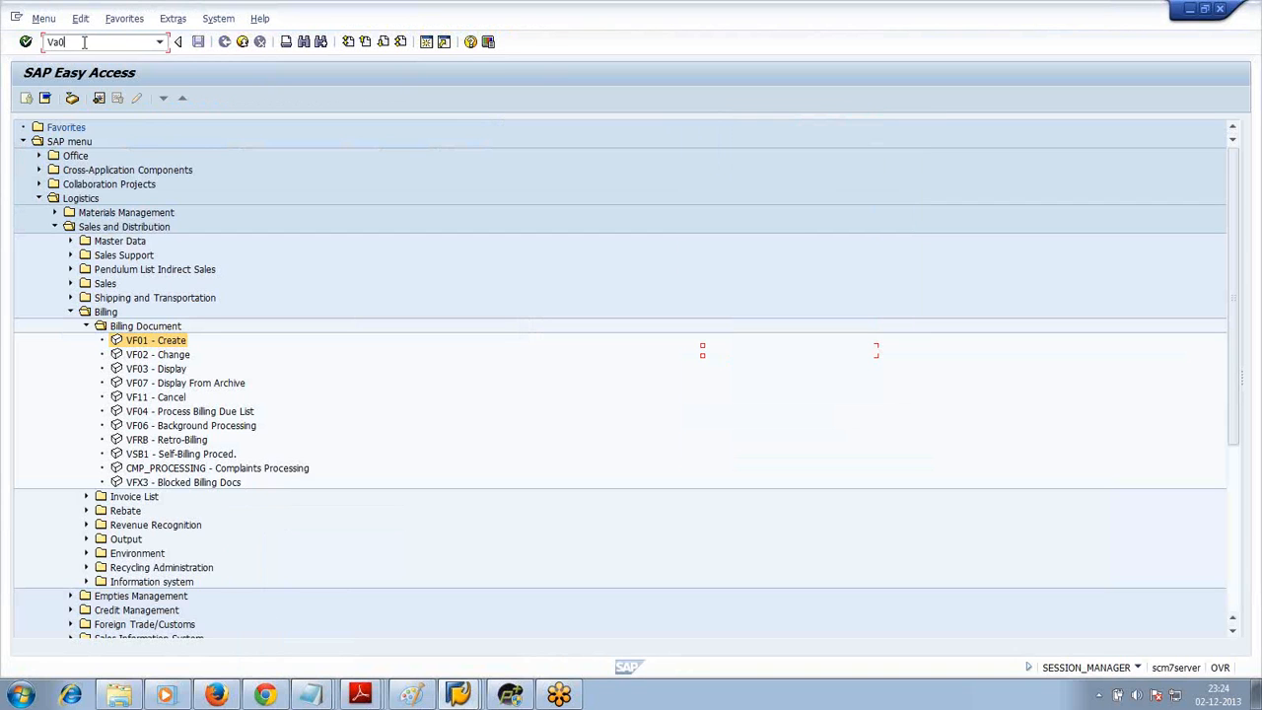
{"action": "key", "text": "Return"}
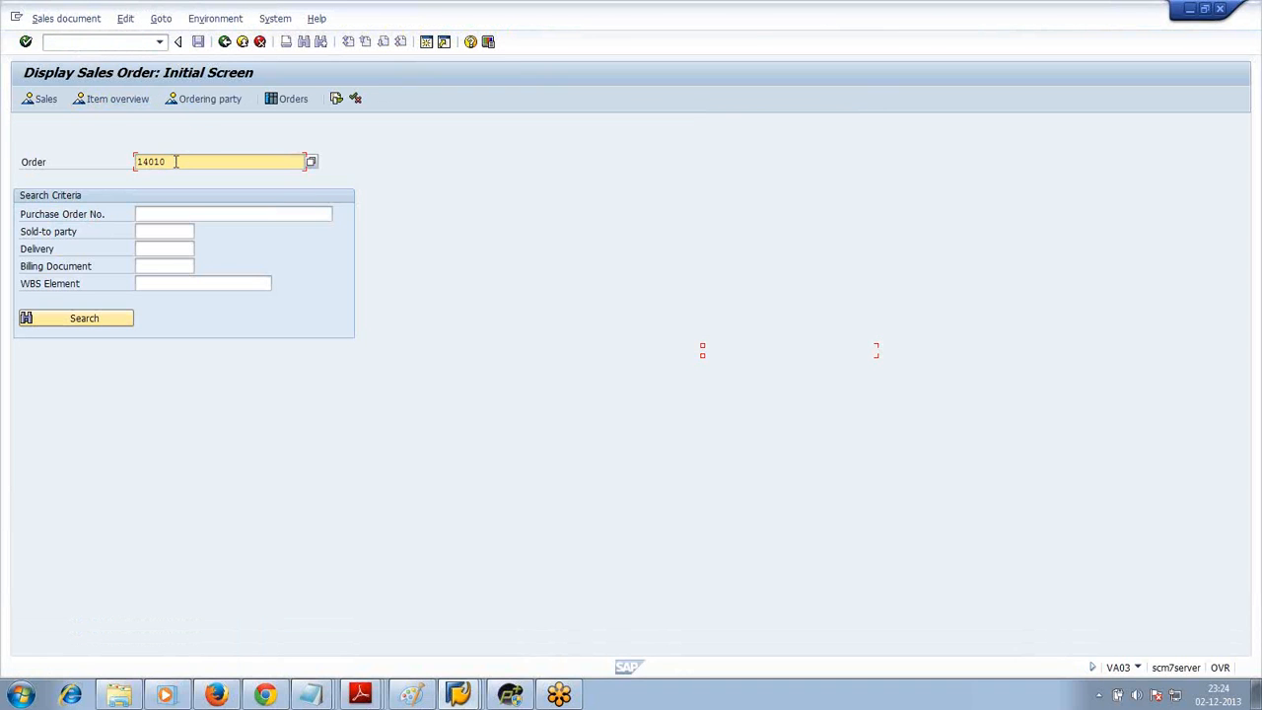
{"action": "key", "text": "Return"}
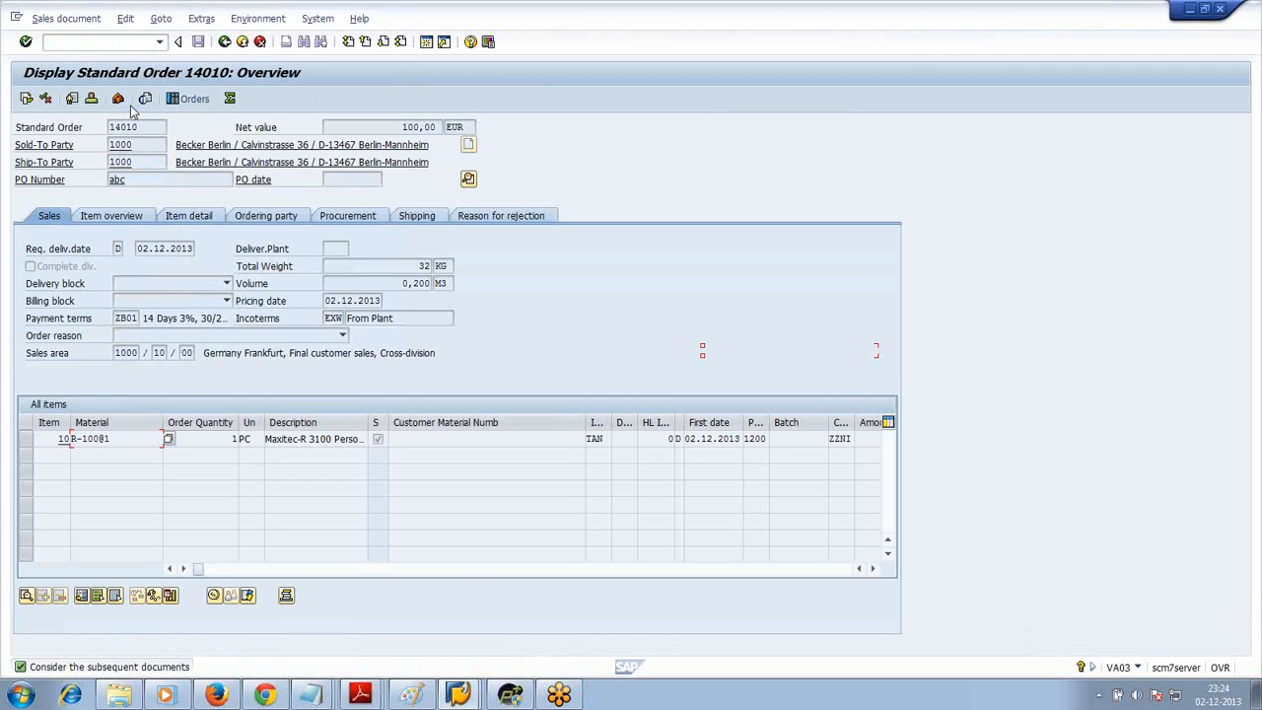
Review the order's document flow from standard order through delivery, transfer order and goods issue to the invoice, and return to VA03's initial screen.
{"action": "left_click", "coordinate": [27, 98]}
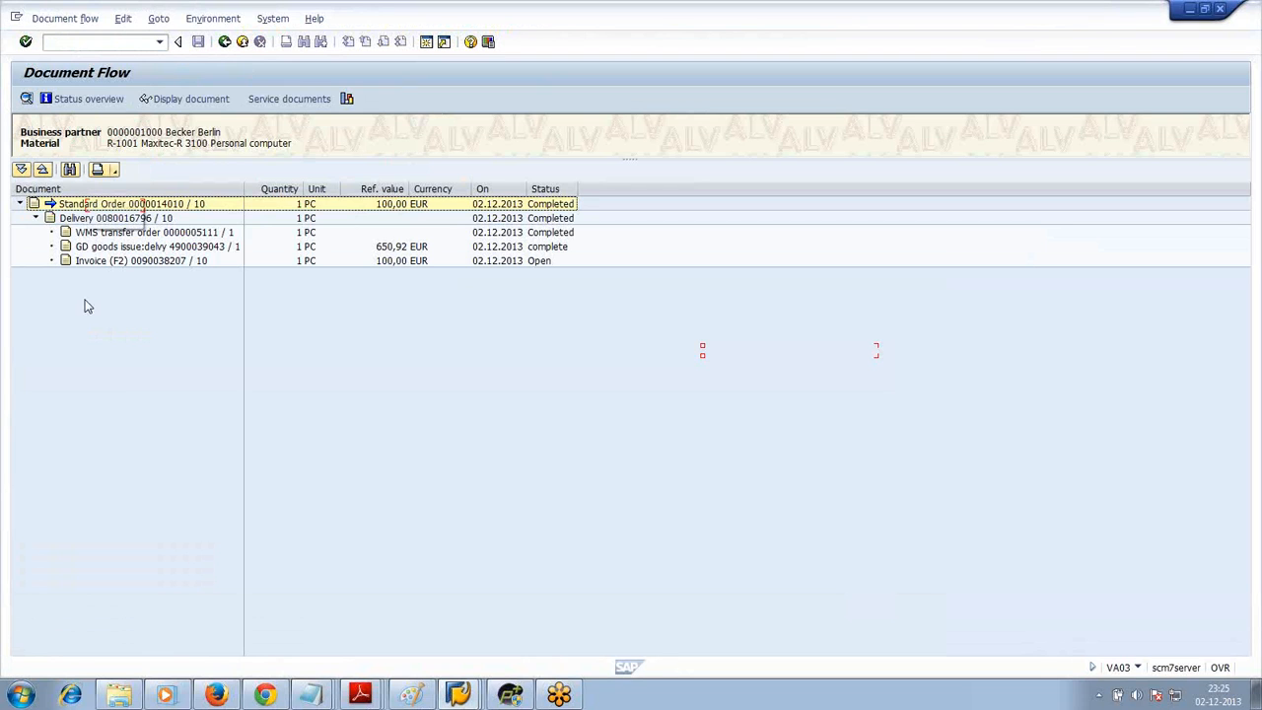
{"action": "left_click", "coordinate": [131, 262]}
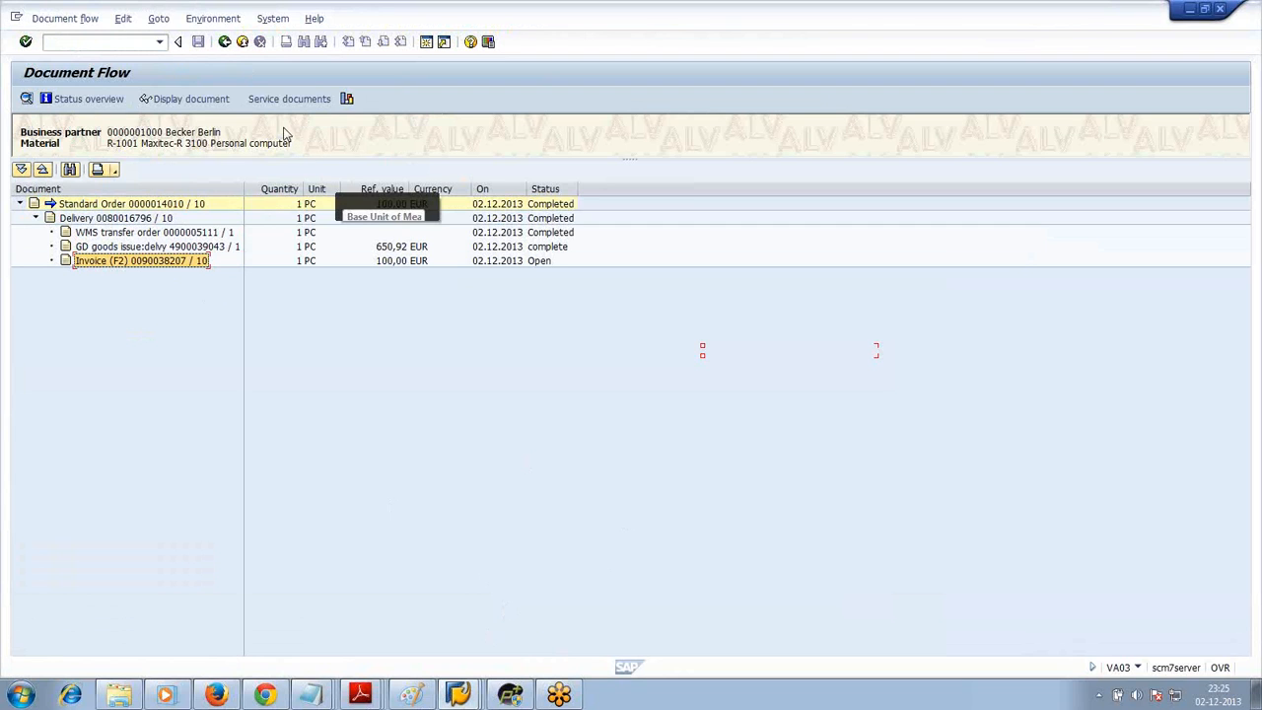
{"action": "left_click", "coordinate": [224, 43]}
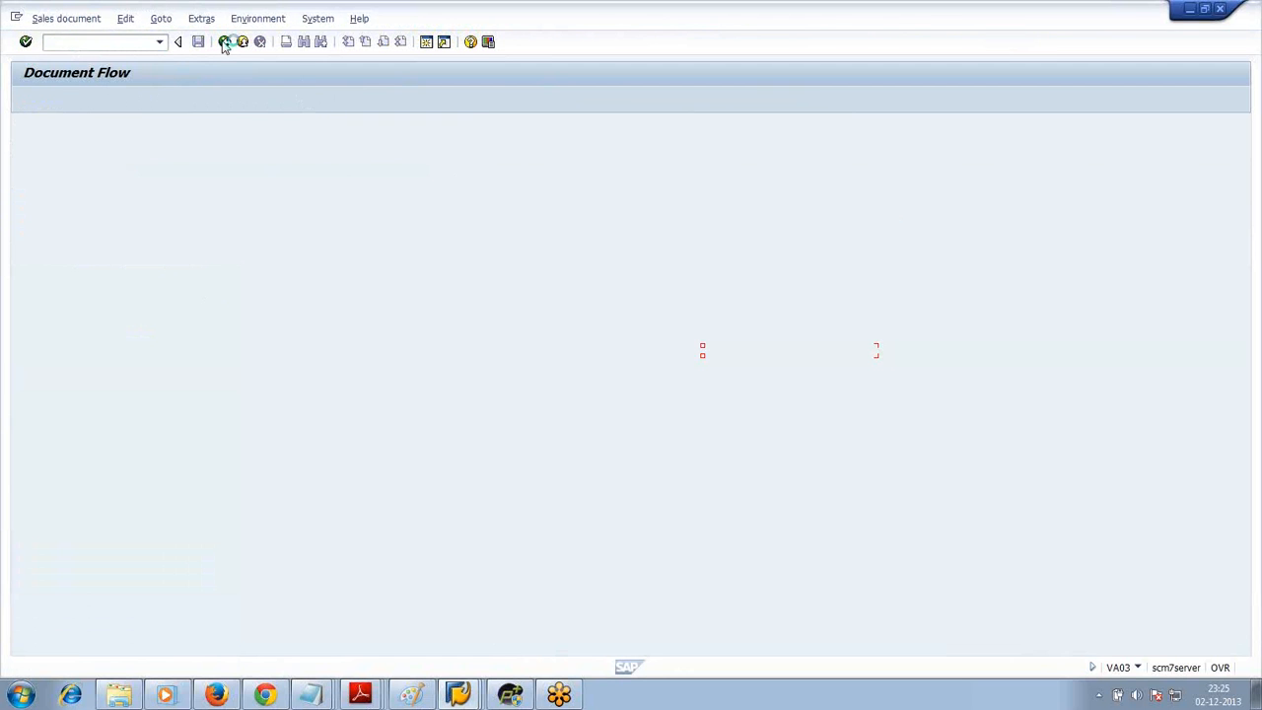
{"action": "left_click", "coordinate": [225, 42]}
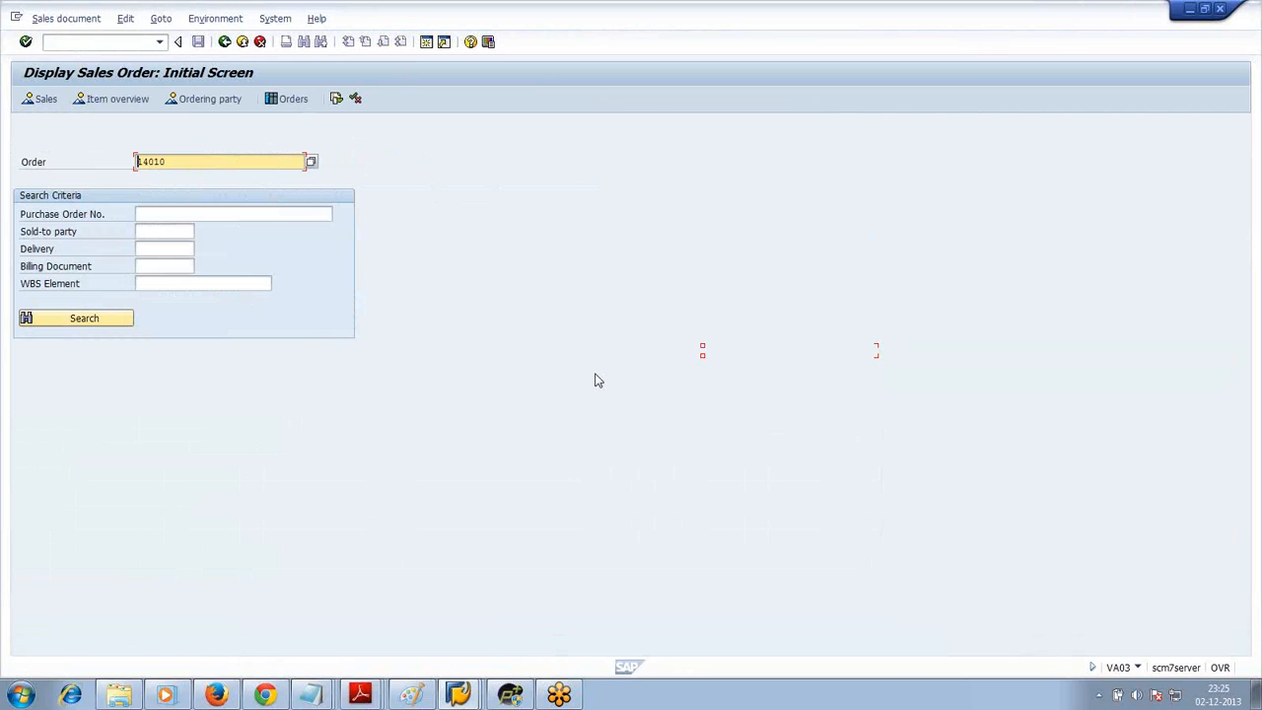
{"action": "key", "text": "XF86AudioRaiseVolume"}
{"action": "key", "text": "XF86AudioRaiseVolume"}
{"action": "key", "text": "XF86AudioRaiseVolume"}
{"action": "key", "text": "XF86AudioRaiseVolume"}
{"action": "key", "text": "XF86AudioRaiseVolume"}
{"action": "key", "text": "XF86AudioRaiseVolume"}
{"action": "key", "text": "XF86AudioRaiseVolume"}
{"action": "key", "text": "XF86AudioRaiseVolume"}
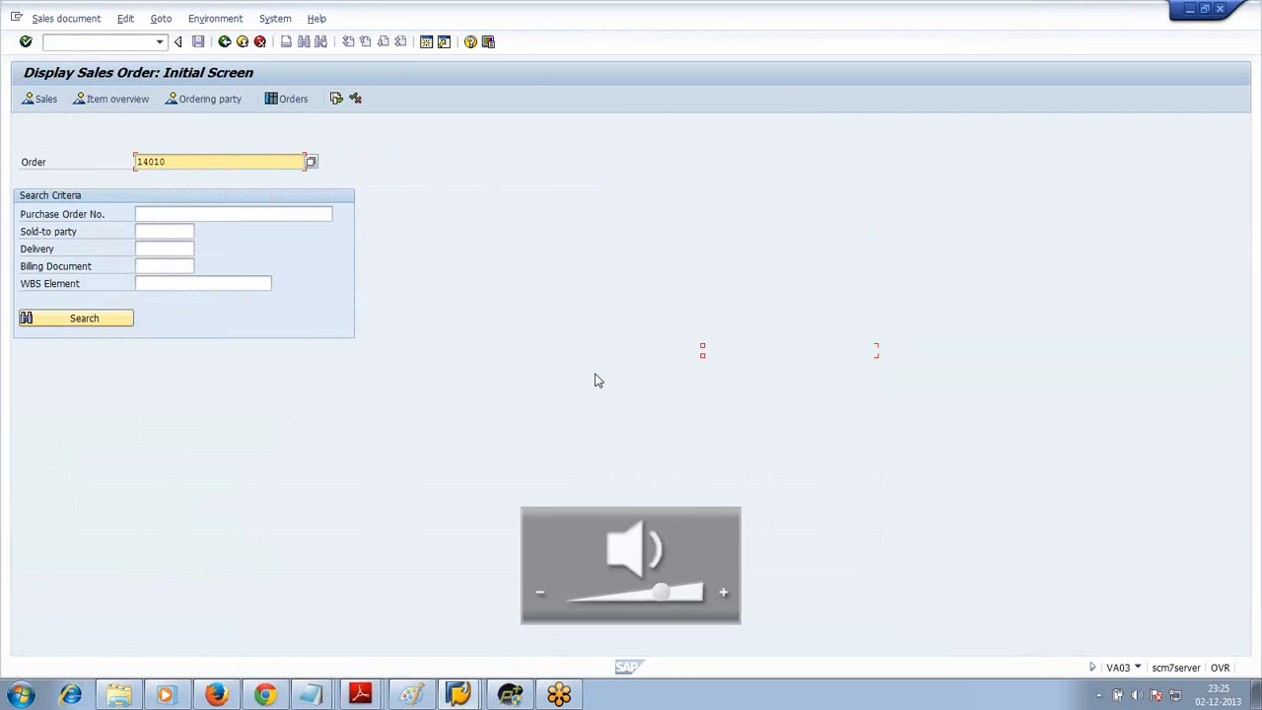